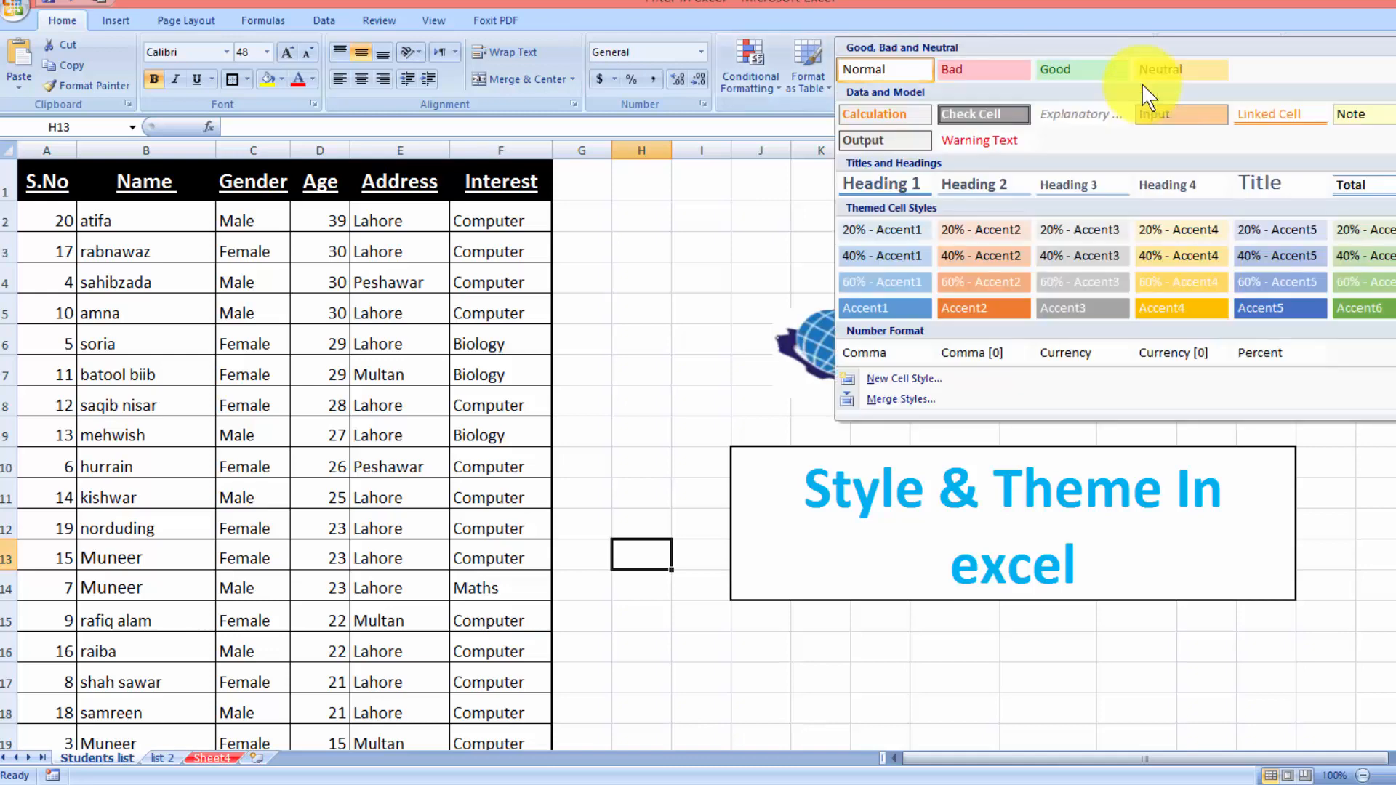
pyautogui.press('Escape')
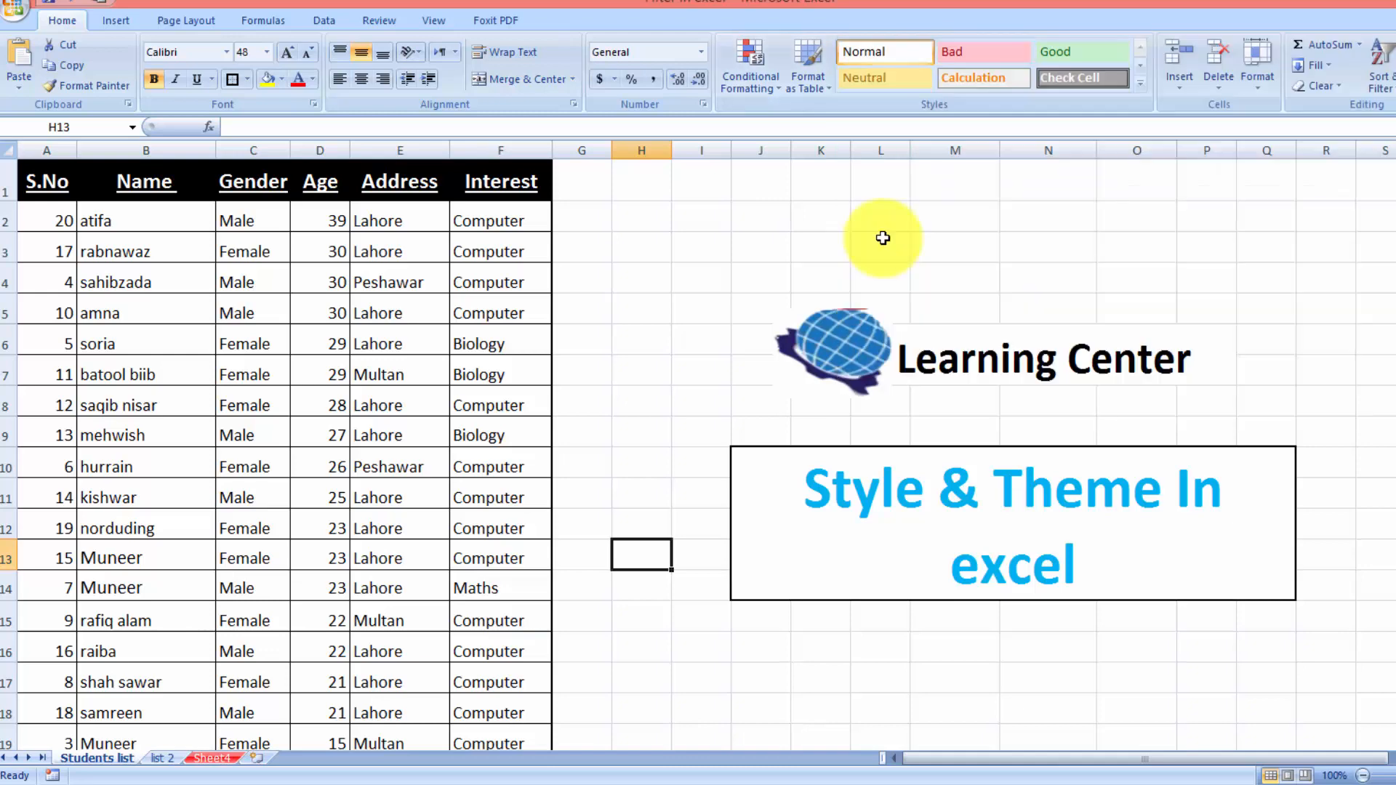
pyautogui.click(835, 87)
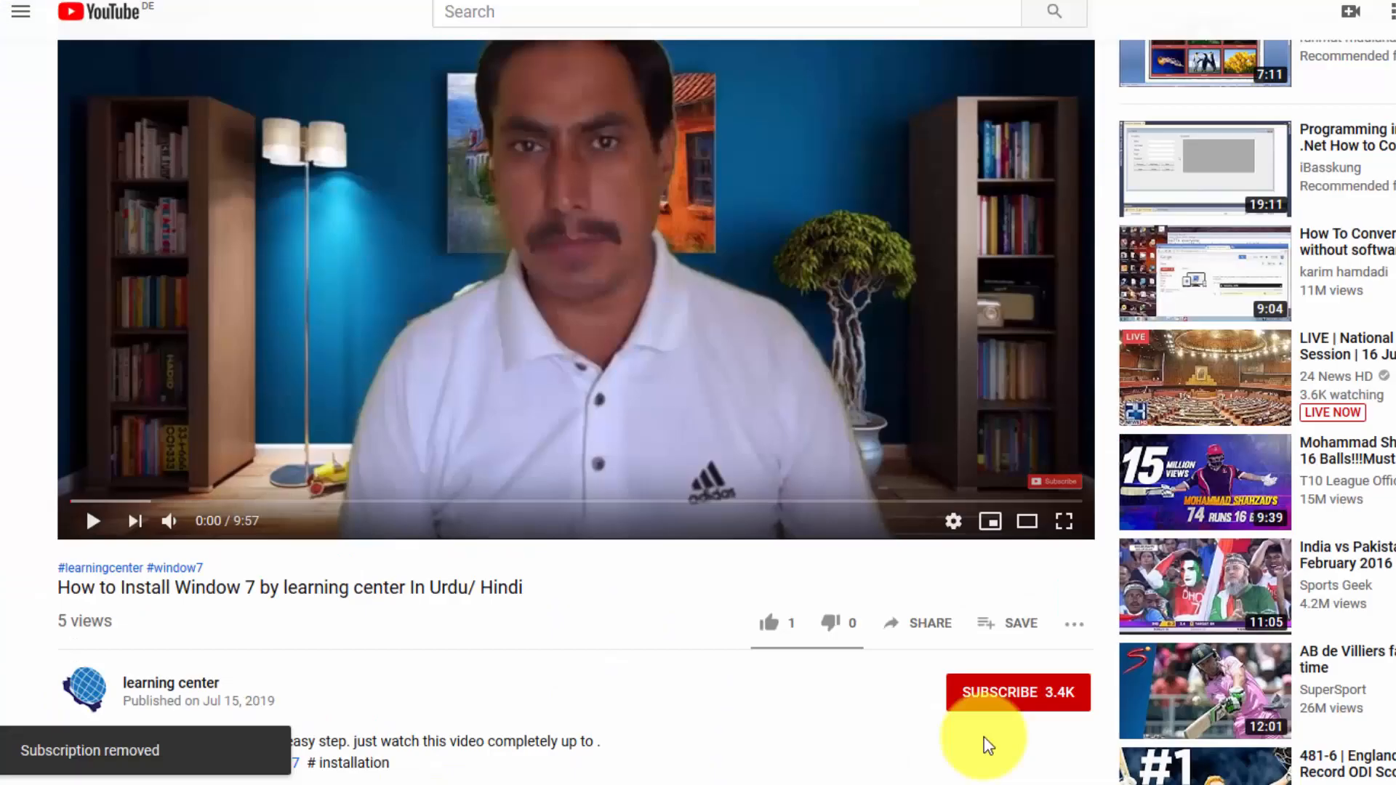
pyautogui.click(993, 692)
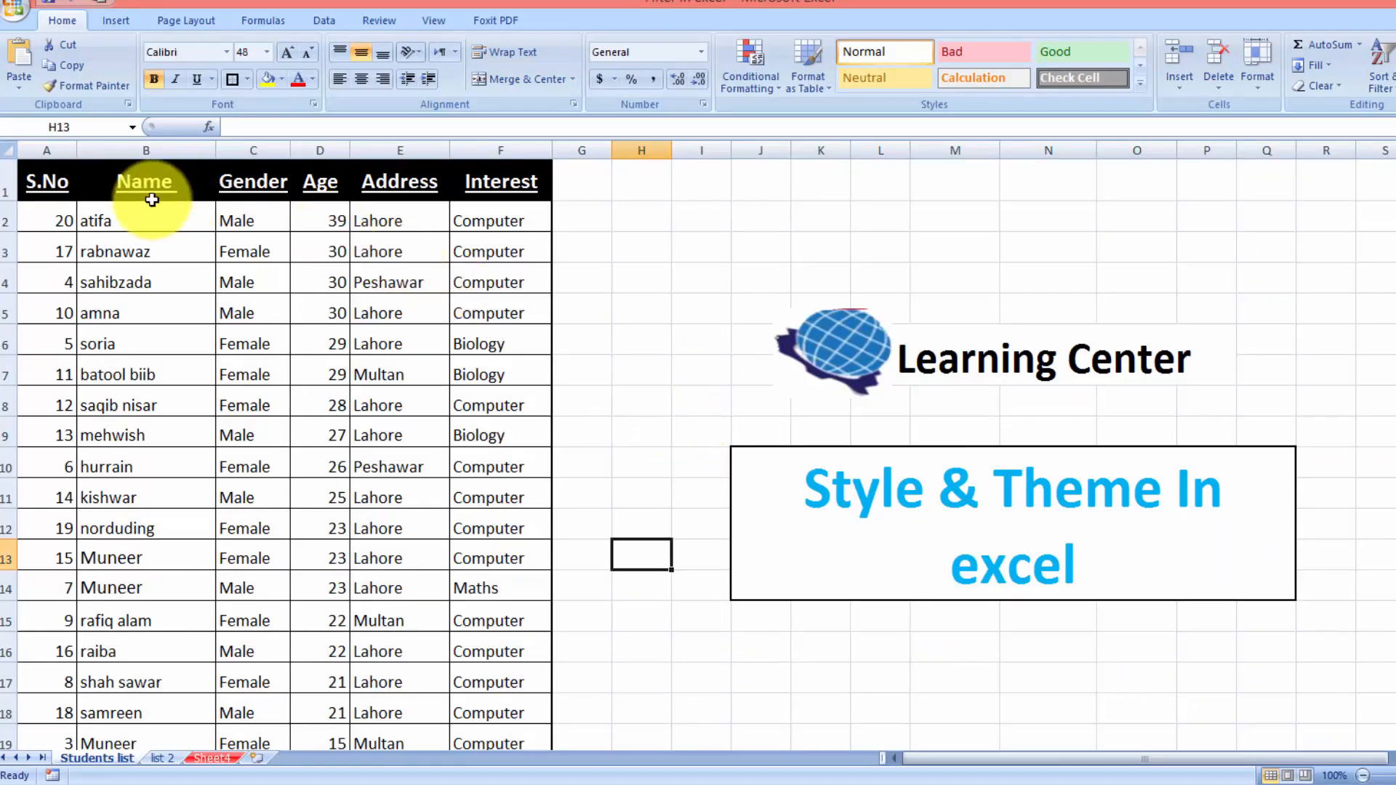
# Try the 20% - Accent4 cell style on the whole student table A1:F21, and undo it.
pyautogui.moveTo(58, 188); pyautogui.dragTo(499, 697)
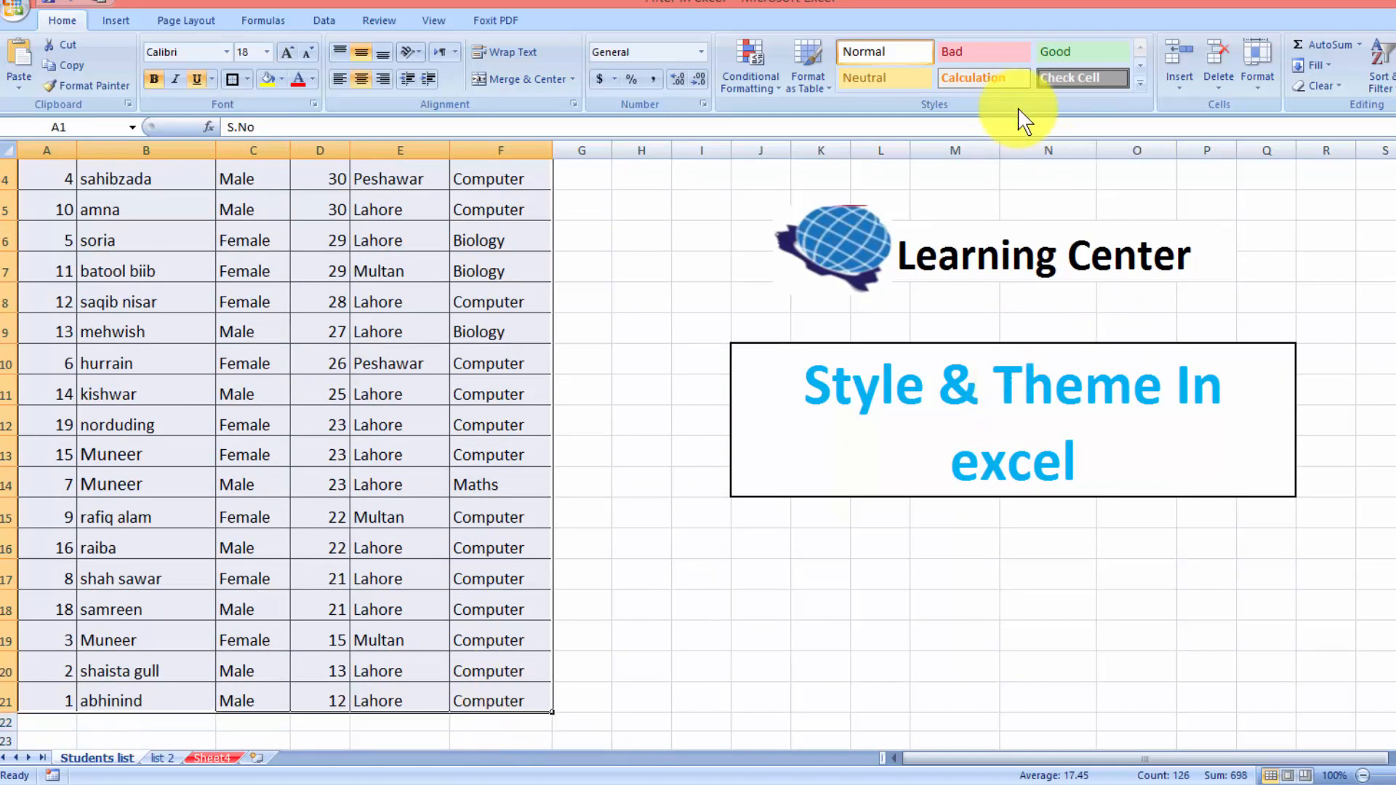
pyautogui.click(1140, 84)
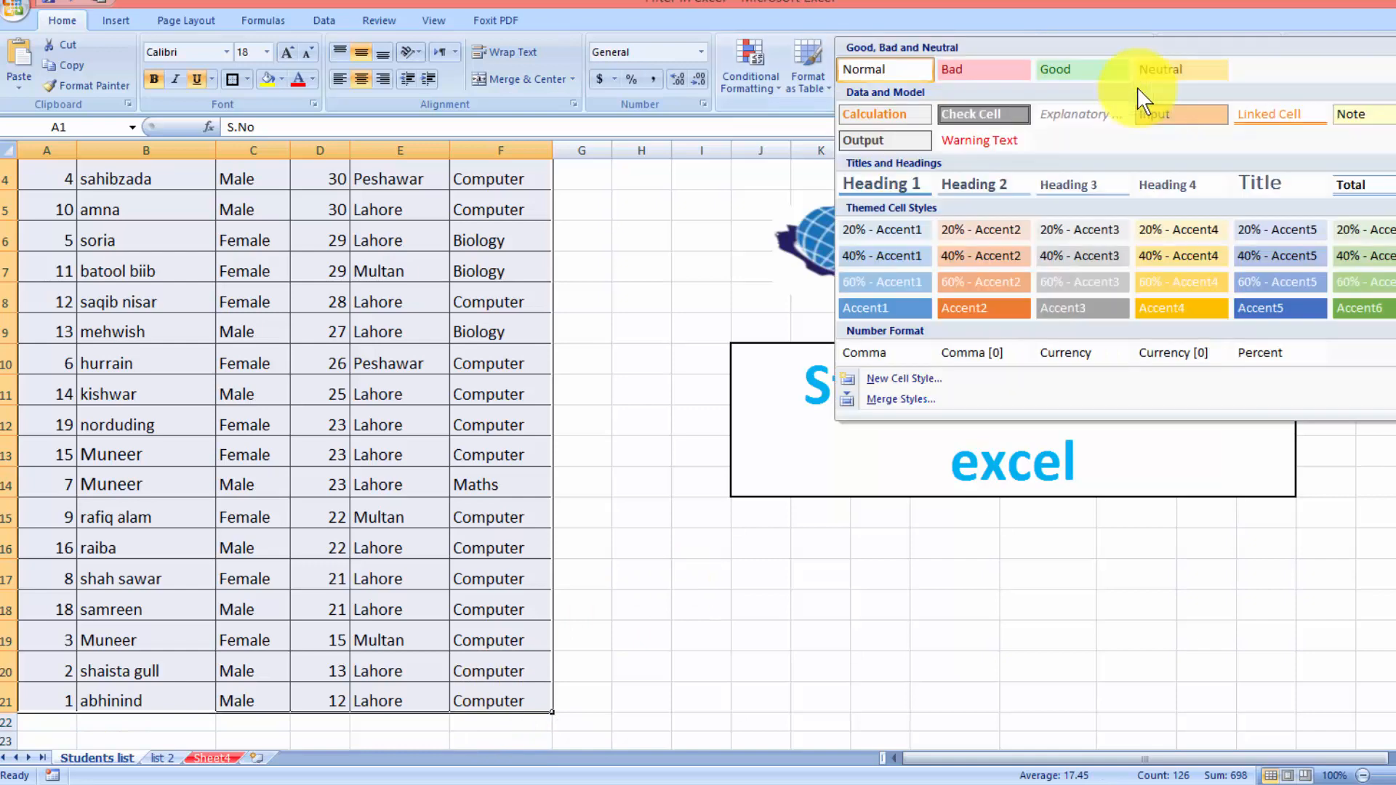
pyautogui.scroll(1, 1346, 232)
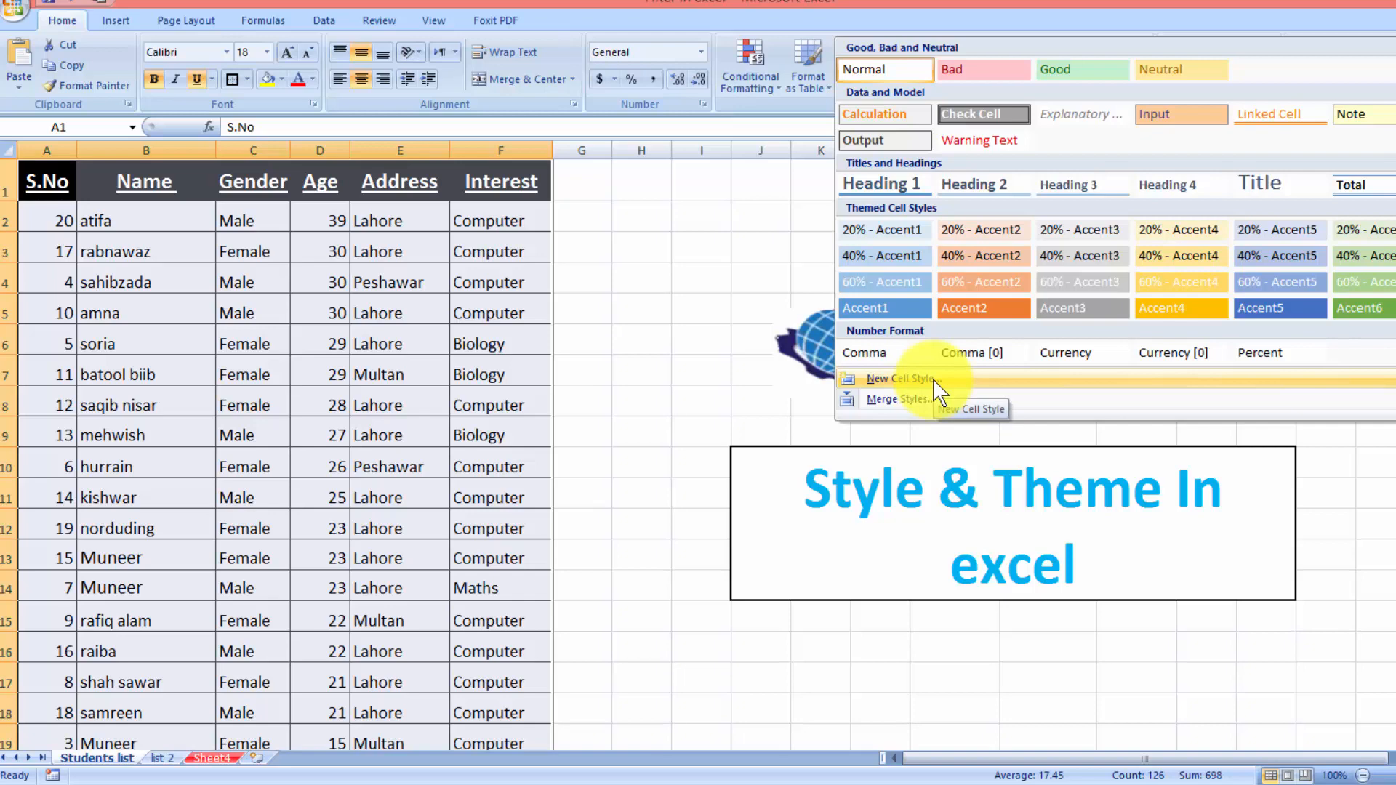
pyautogui.click(936, 381)
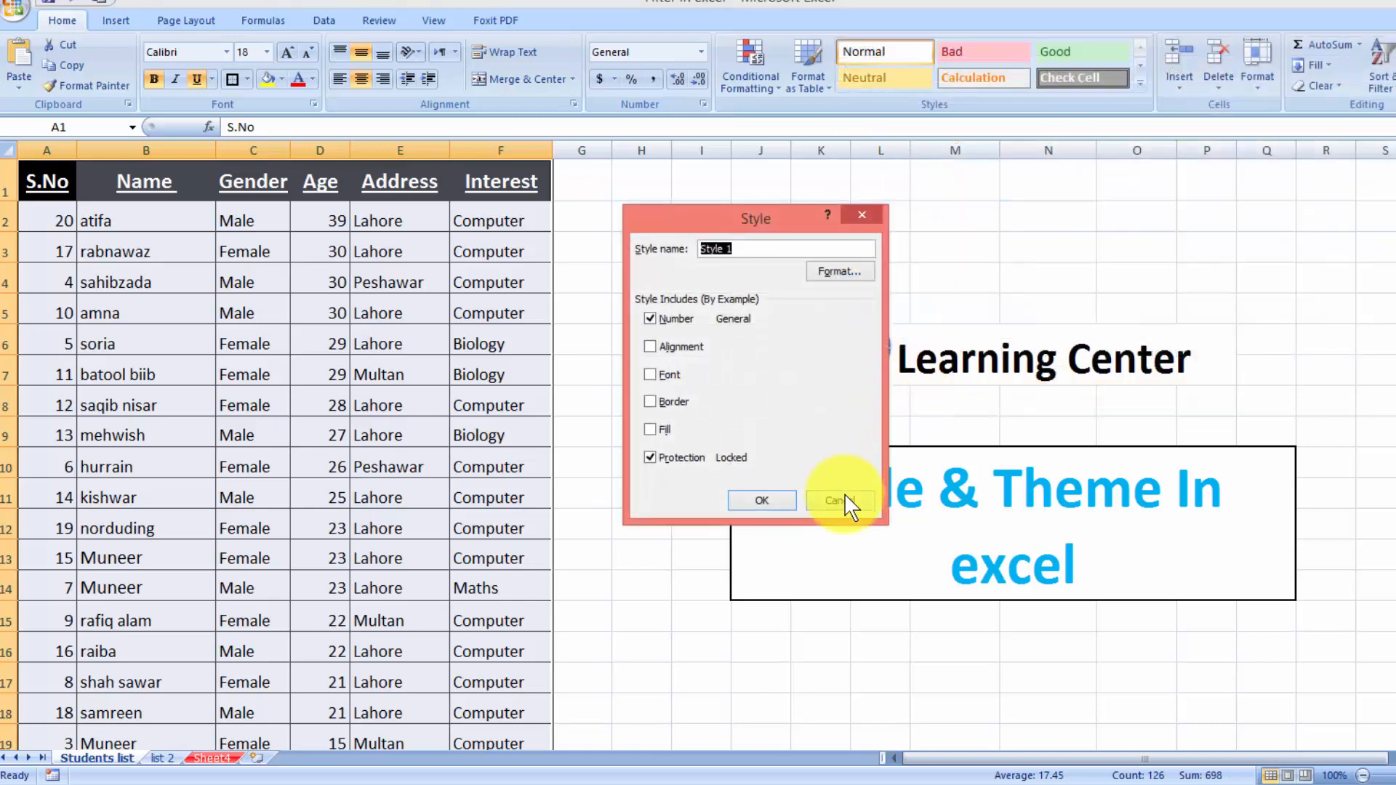
pyautogui.click(837, 502)
pyautogui.click(1140, 82)
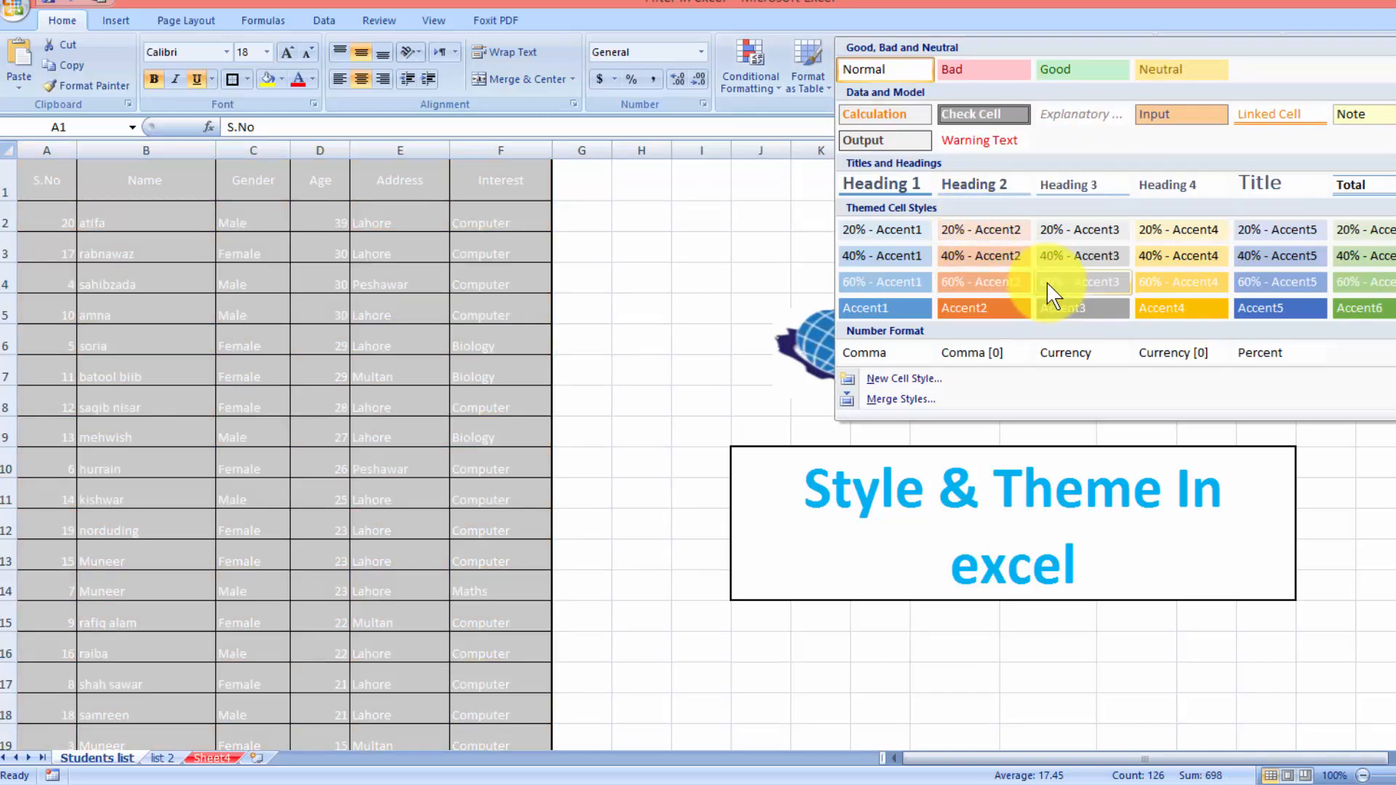
pyautogui.click(1149, 236)
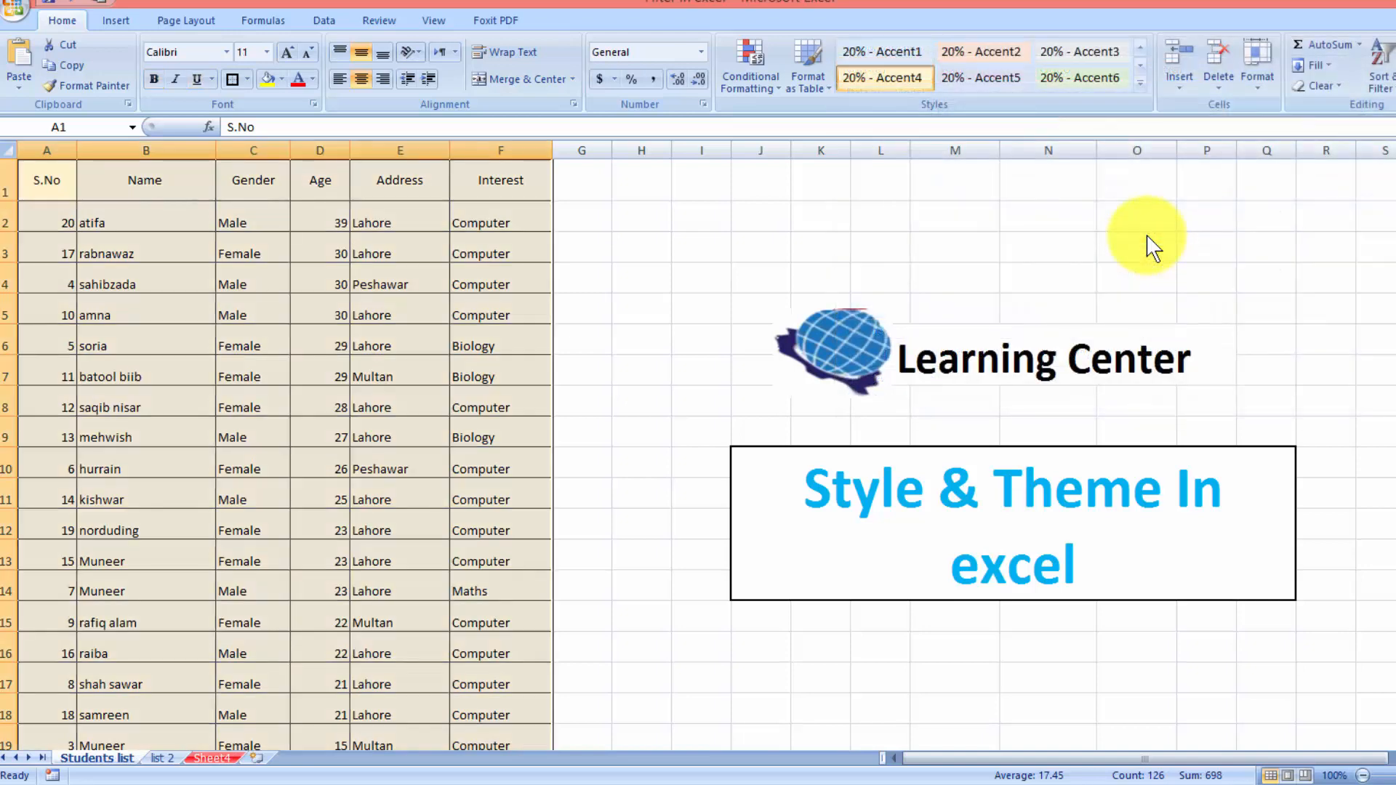
pyautogui.click(634, 311)
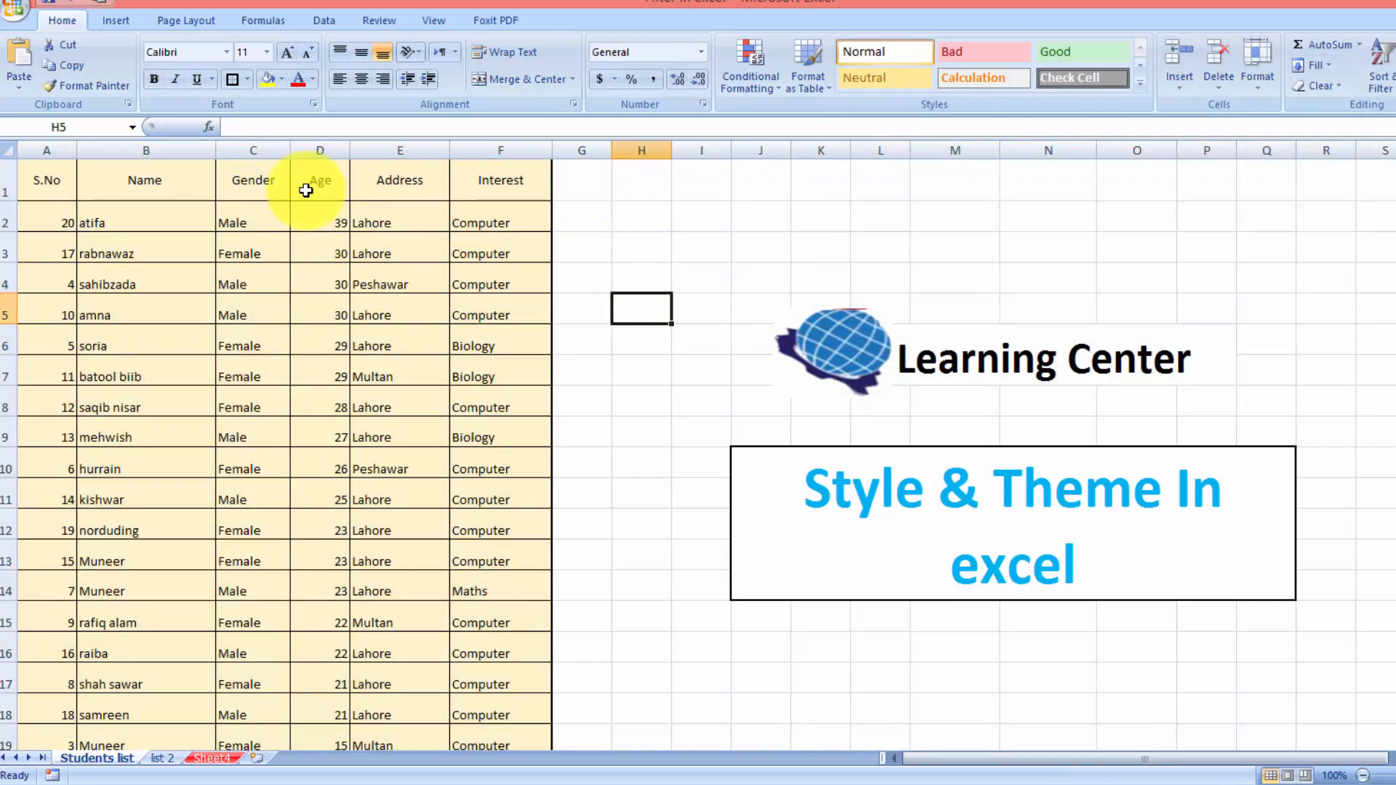
pyautogui.hotkey('ctrl', 'z')
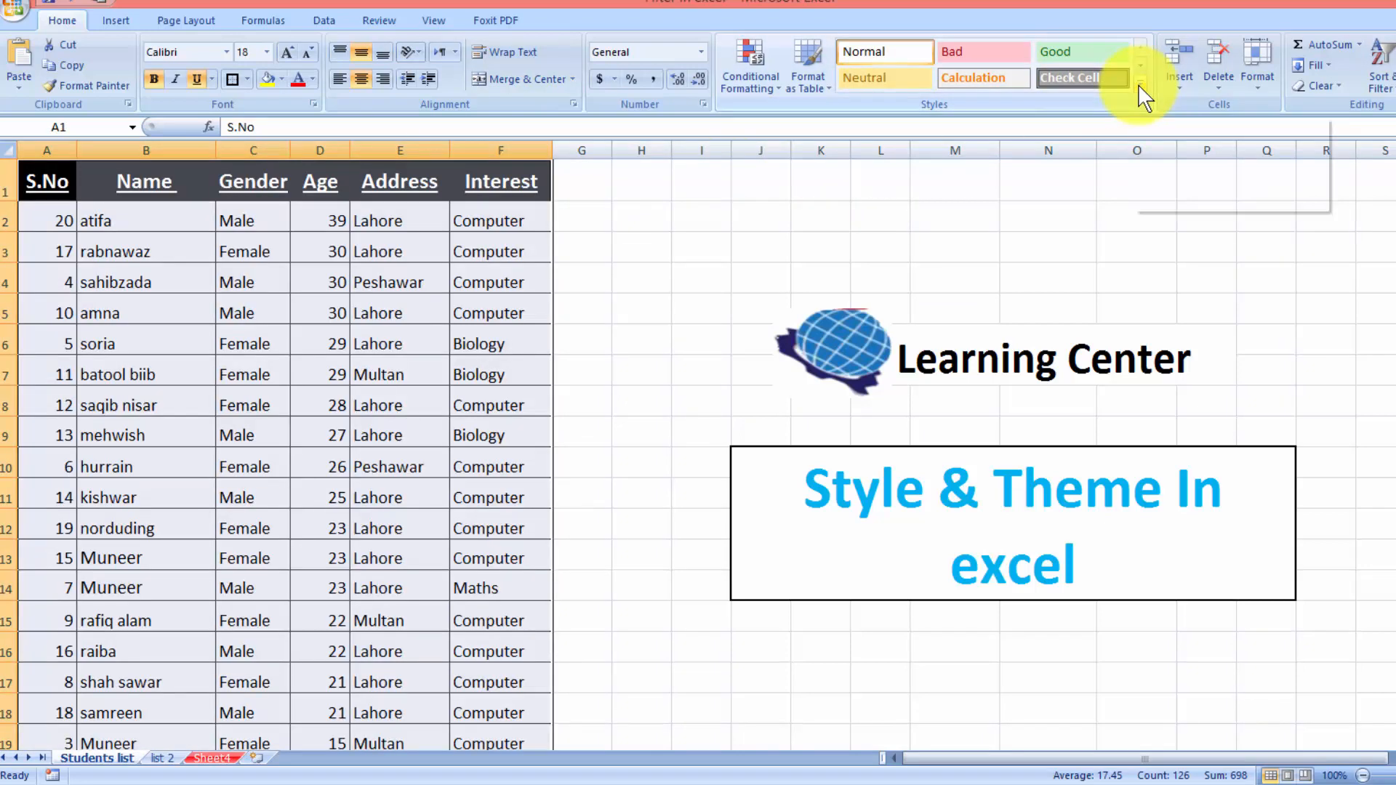
# Start a new cell style for the selected table and review its number and alignment formatting.
pyautogui.click(1140, 83)
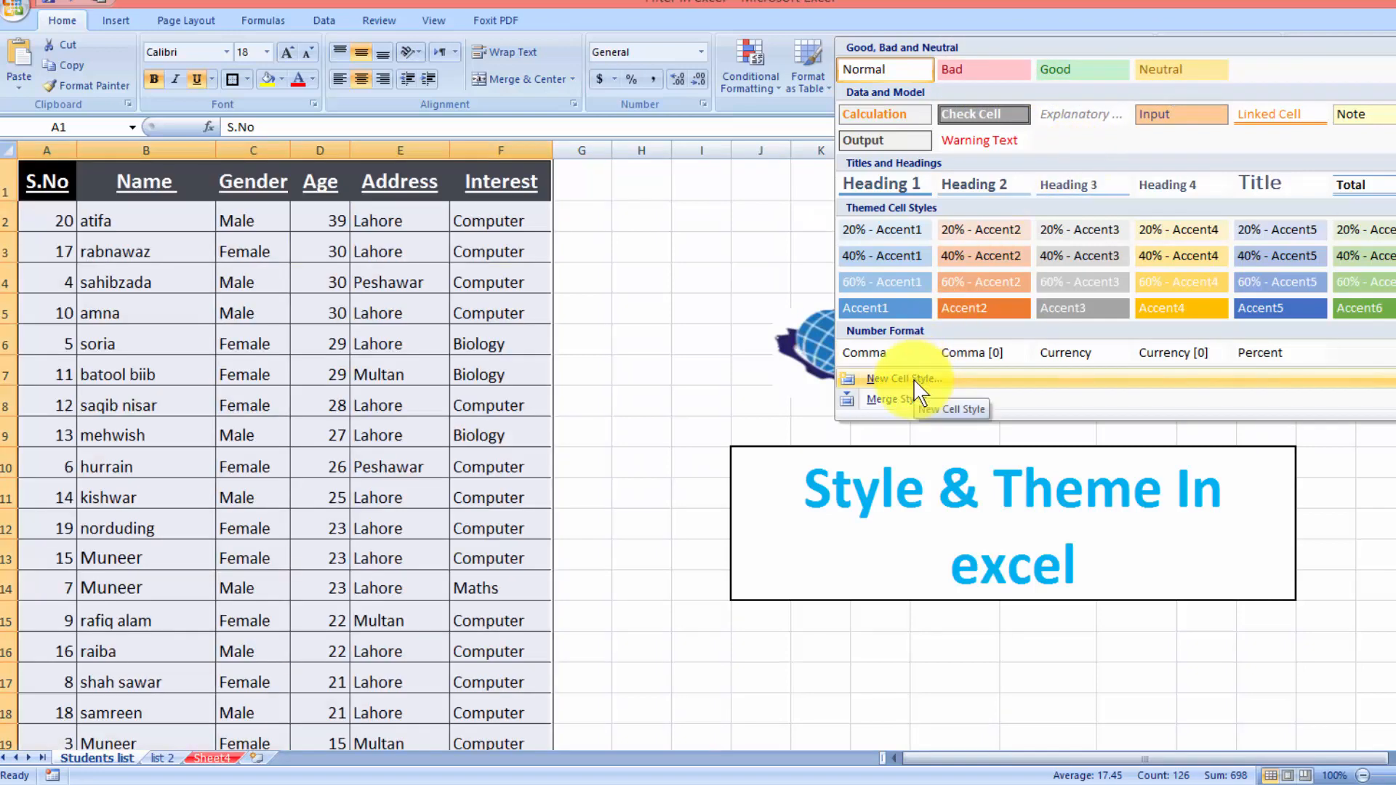
pyautogui.click(904, 379)
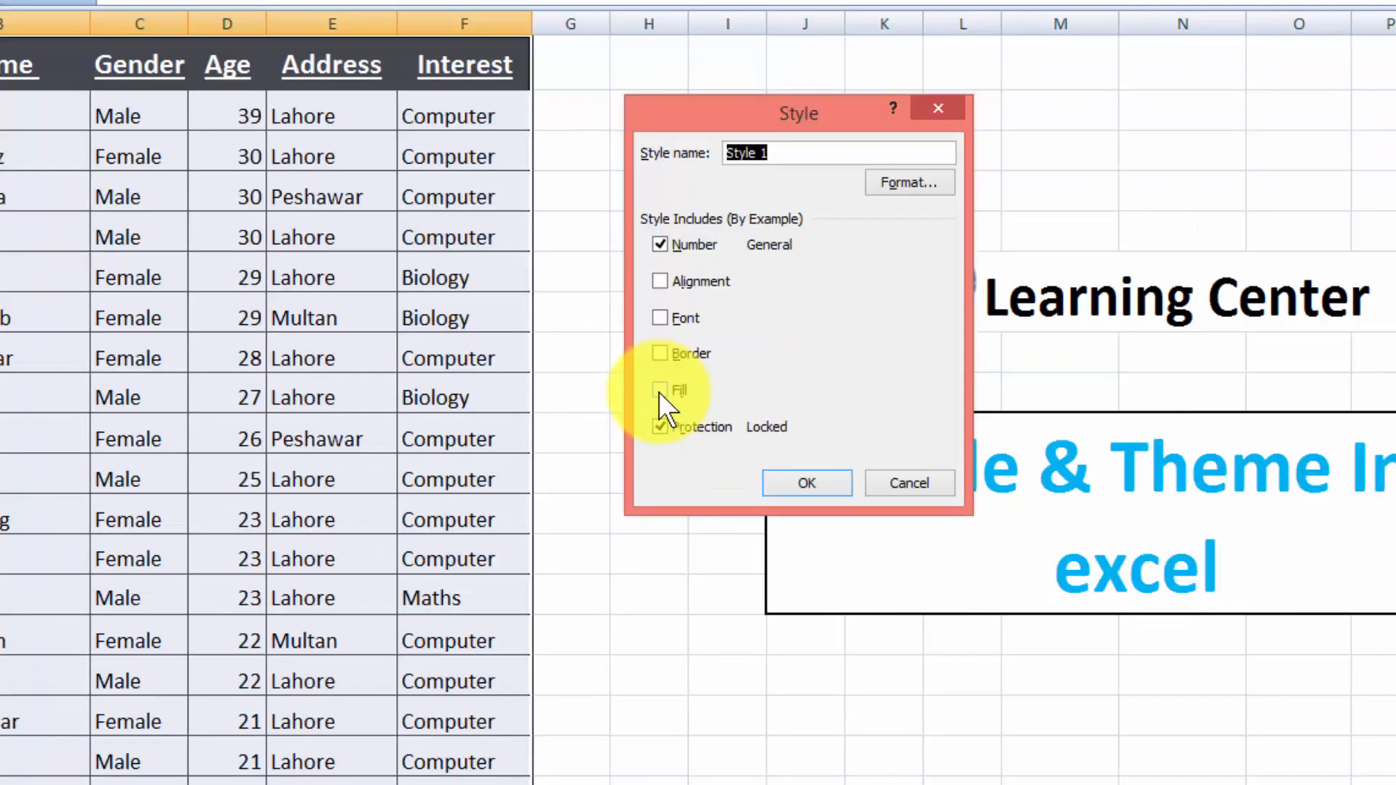
pyautogui.click(906, 181)
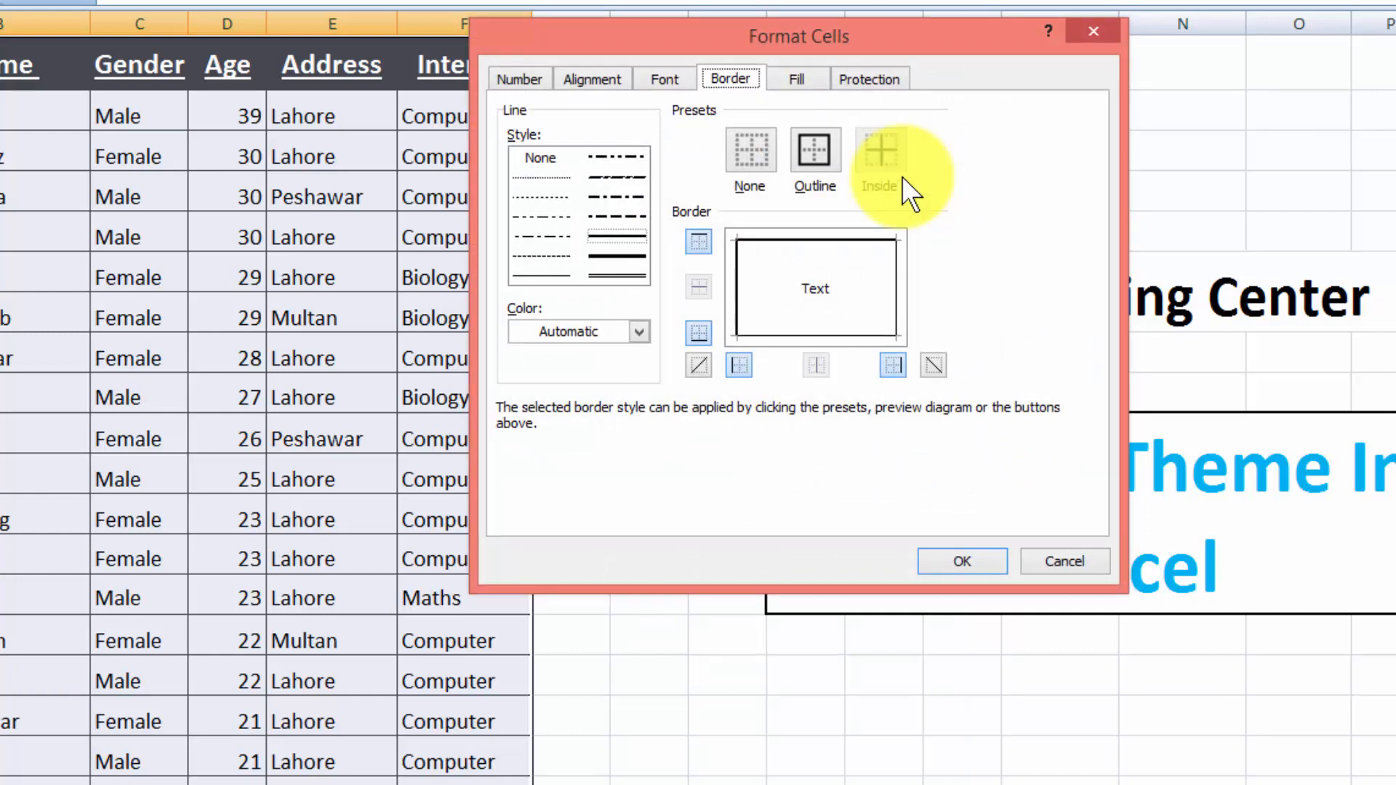
pyautogui.click(508, 81)
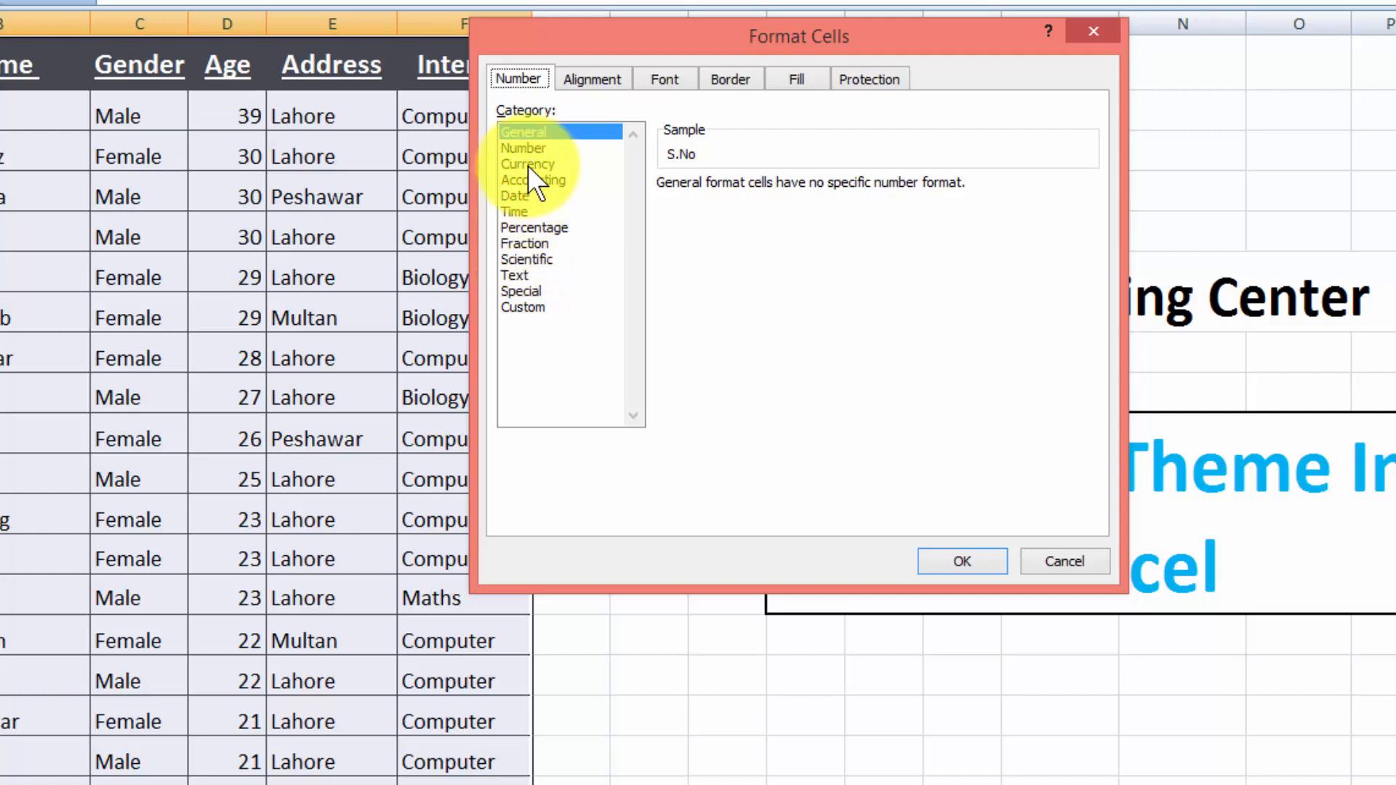
pyautogui.click(592, 78)
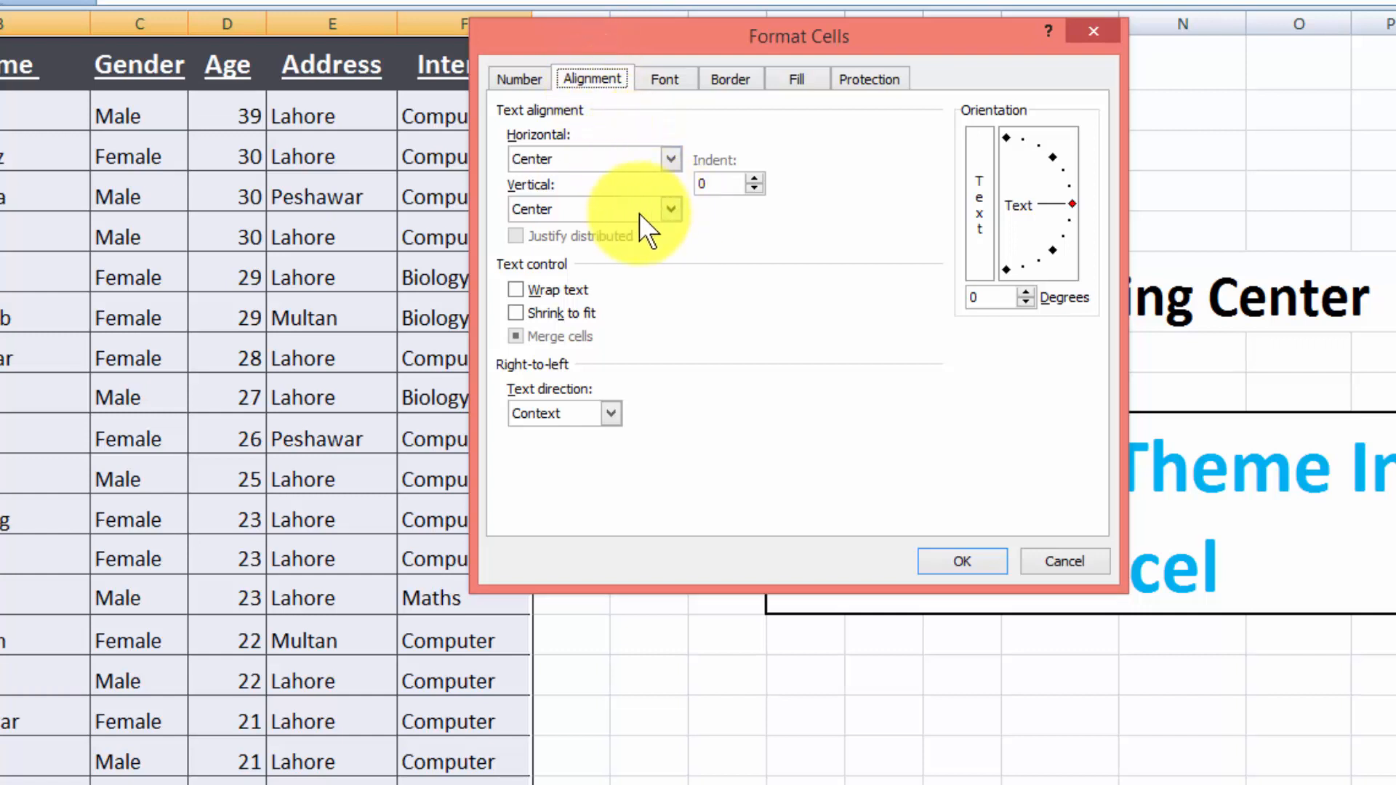
# Set the new style's font to Calibri (Body) with the Regular font style, without strikethrough.
pyautogui.click(683, 84)
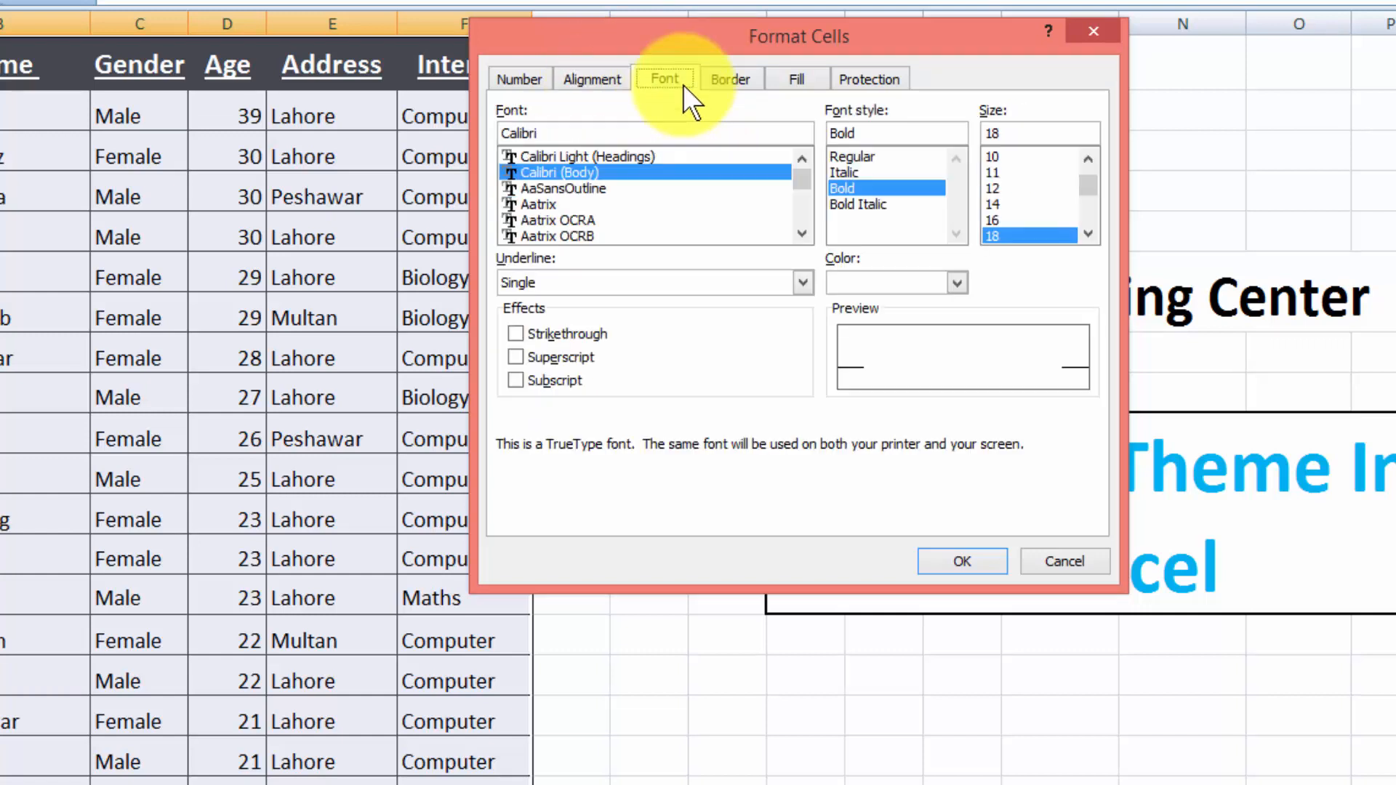
pyautogui.click(595, 187)
pyautogui.click(592, 176)
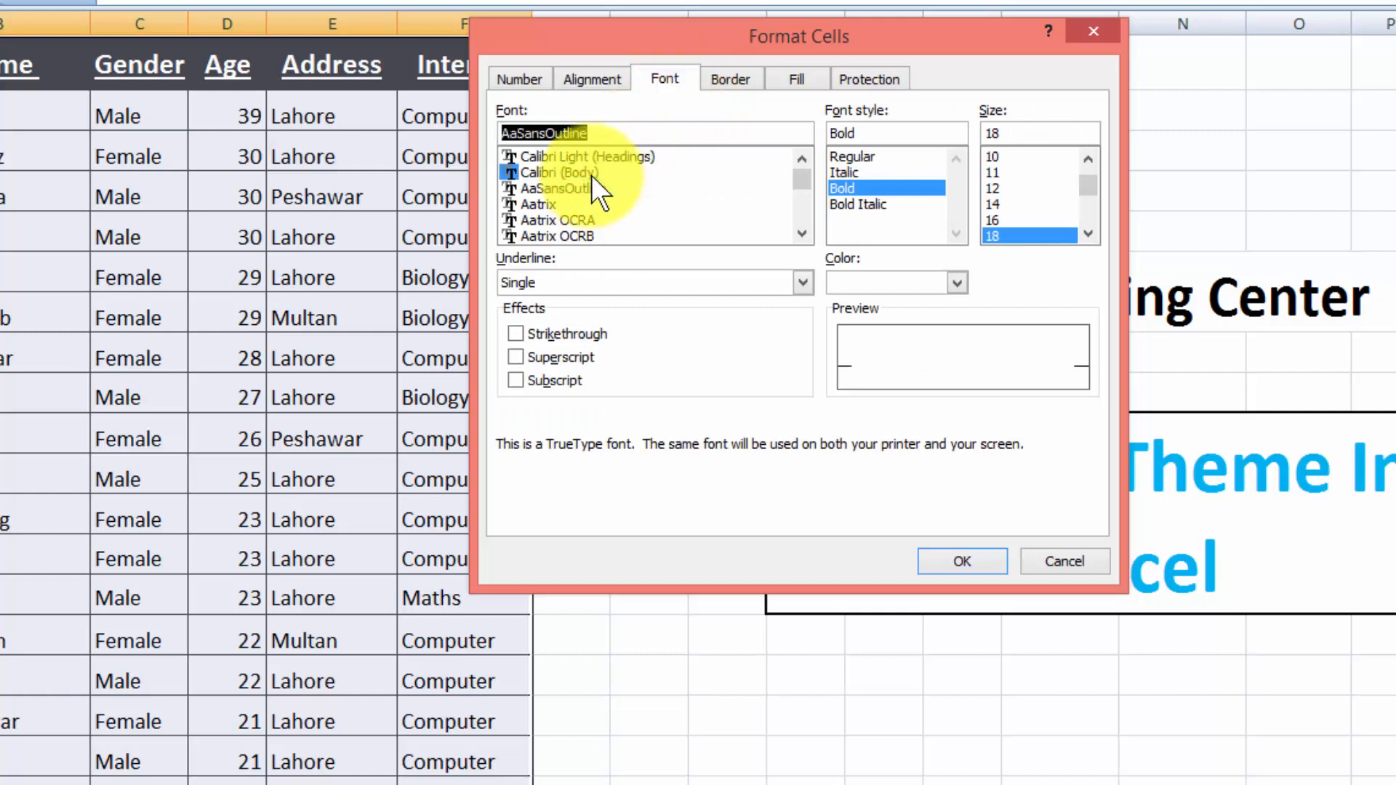
pyautogui.click(857, 173)
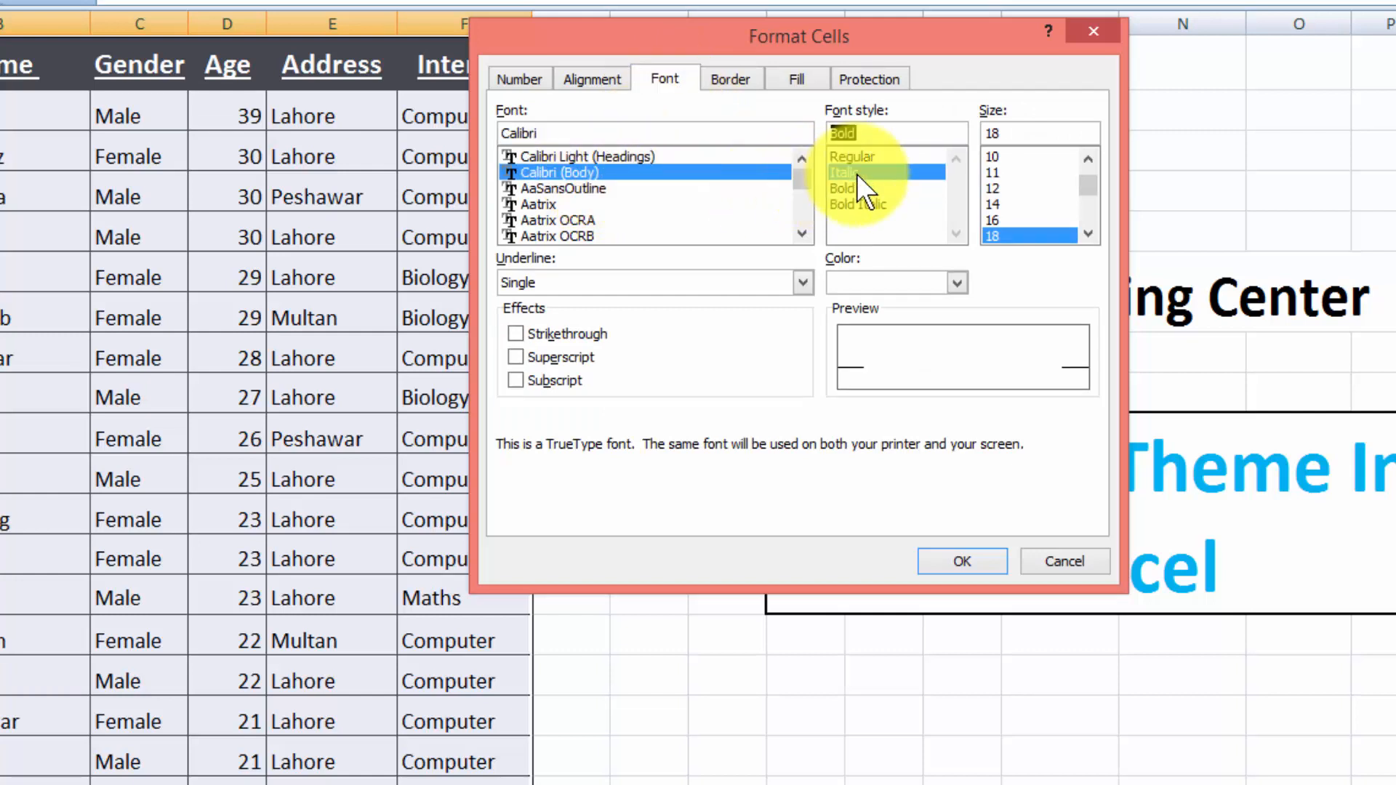
pyautogui.click(854, 161)
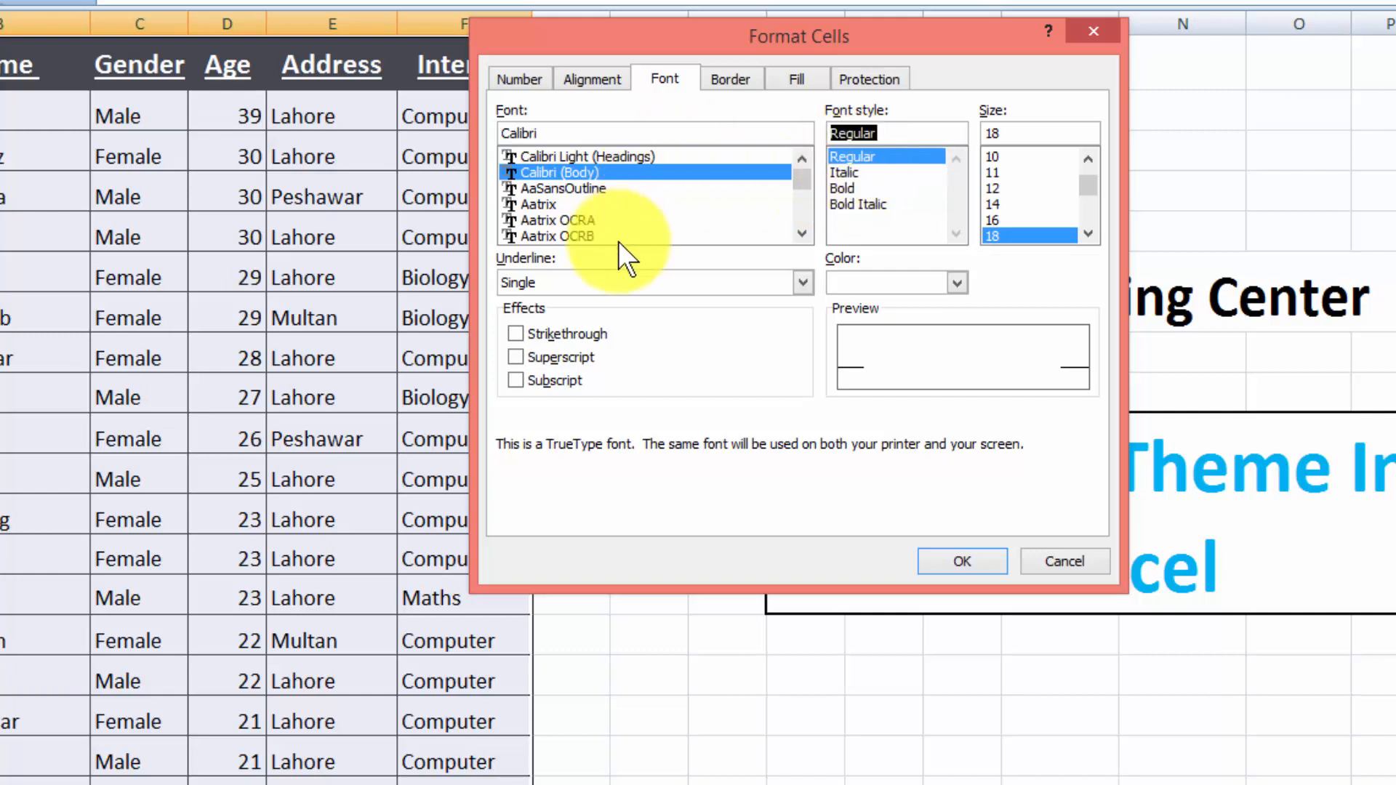
pyautogui.click(516, 333)
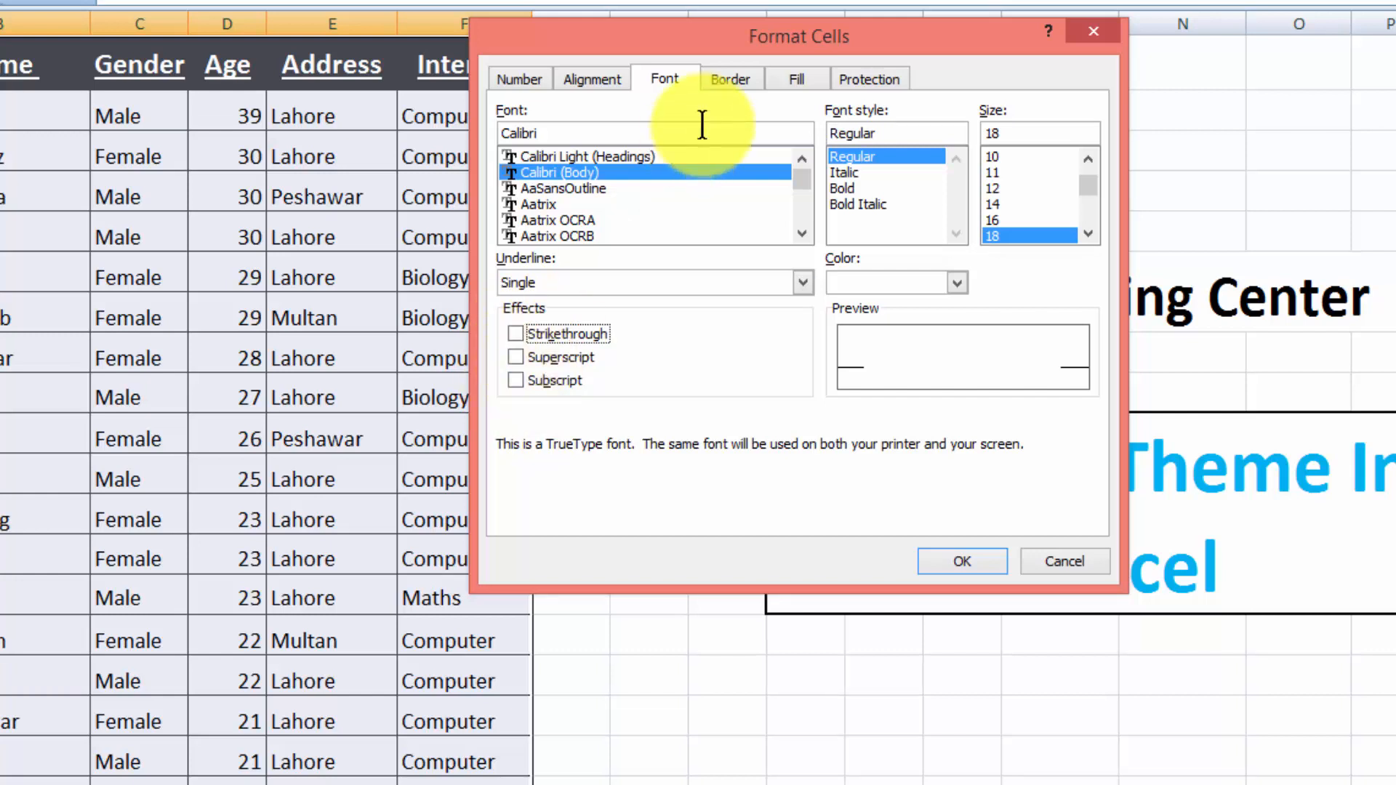
# Give the new style an outline border with the medium solid line, and set the line color to black.
pyautogui.click(723, 79)
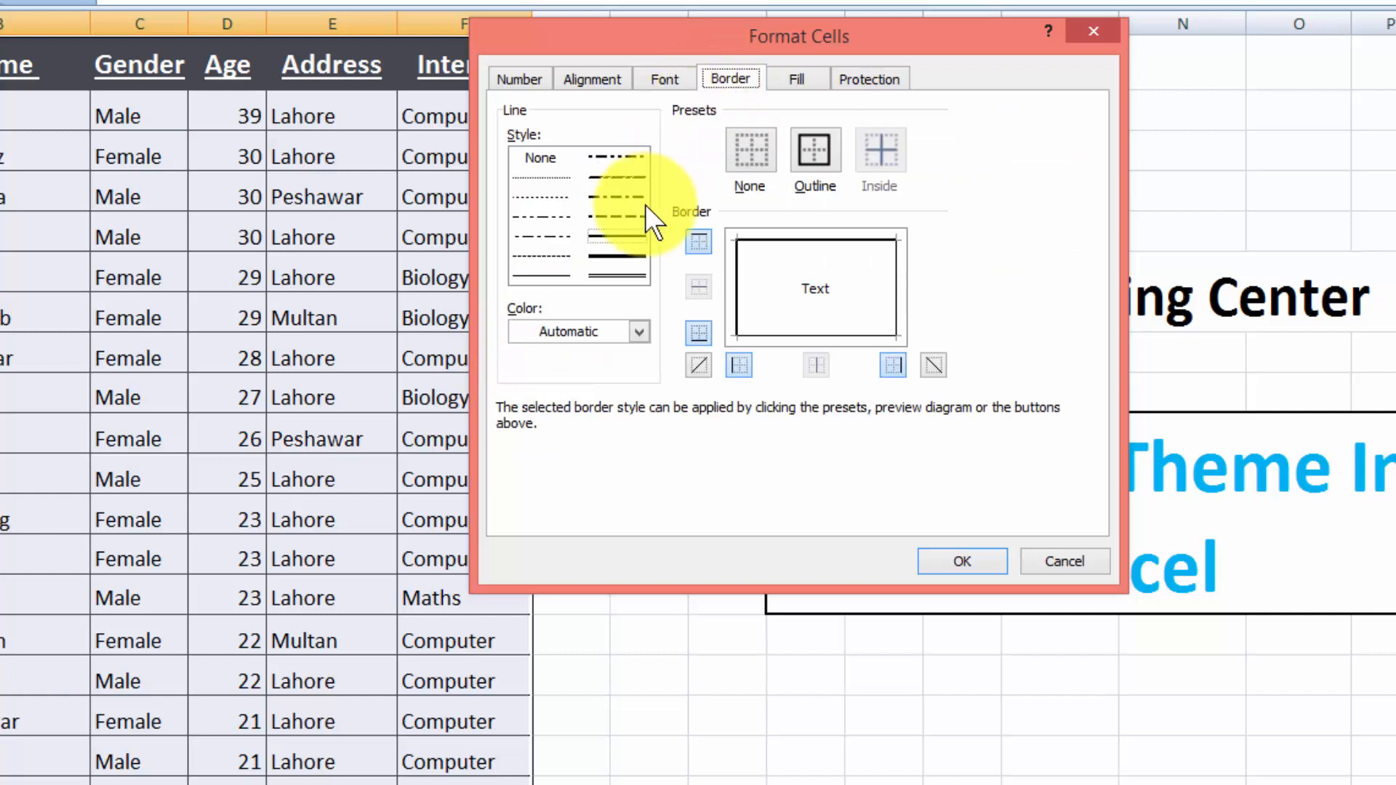
pyautogui.click(805, 170)
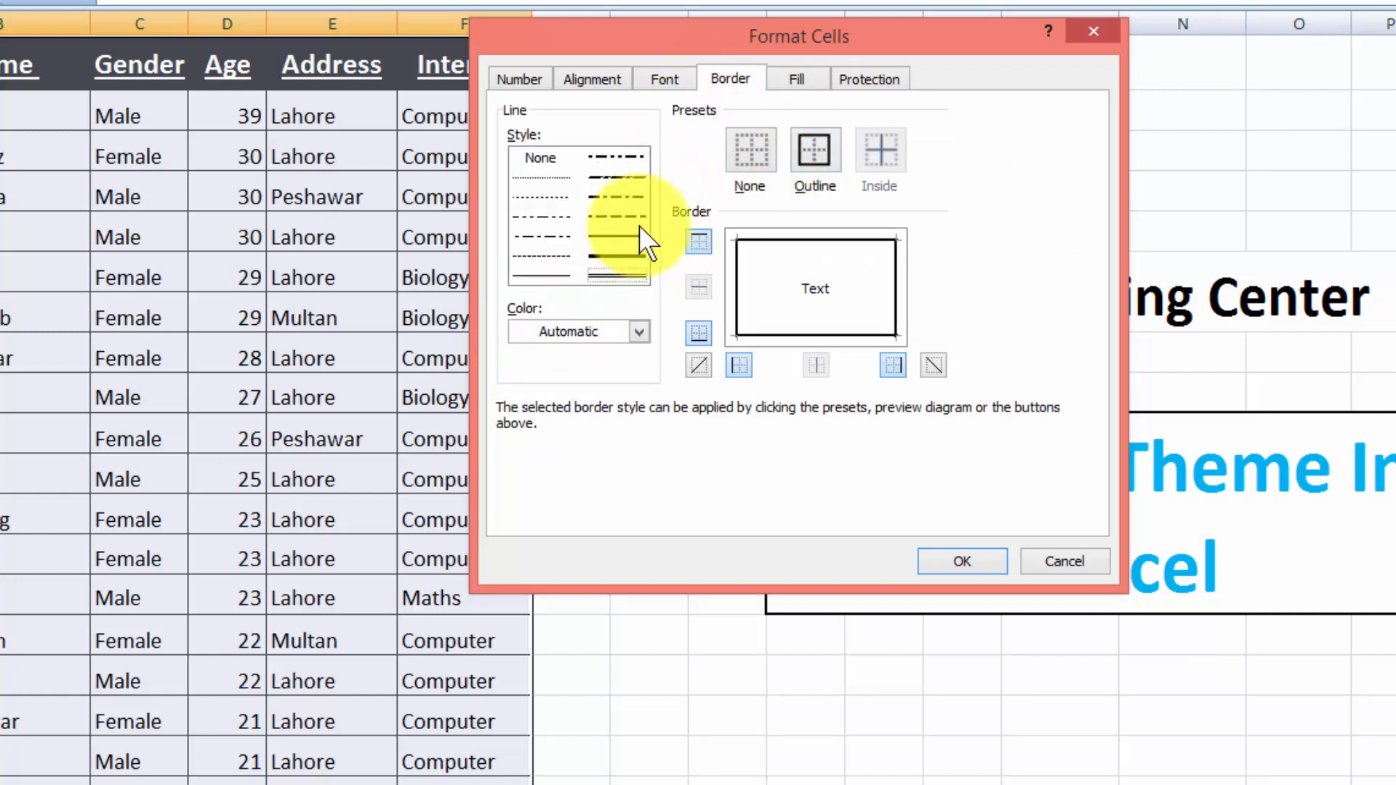
pyautogui.click(627, 198)
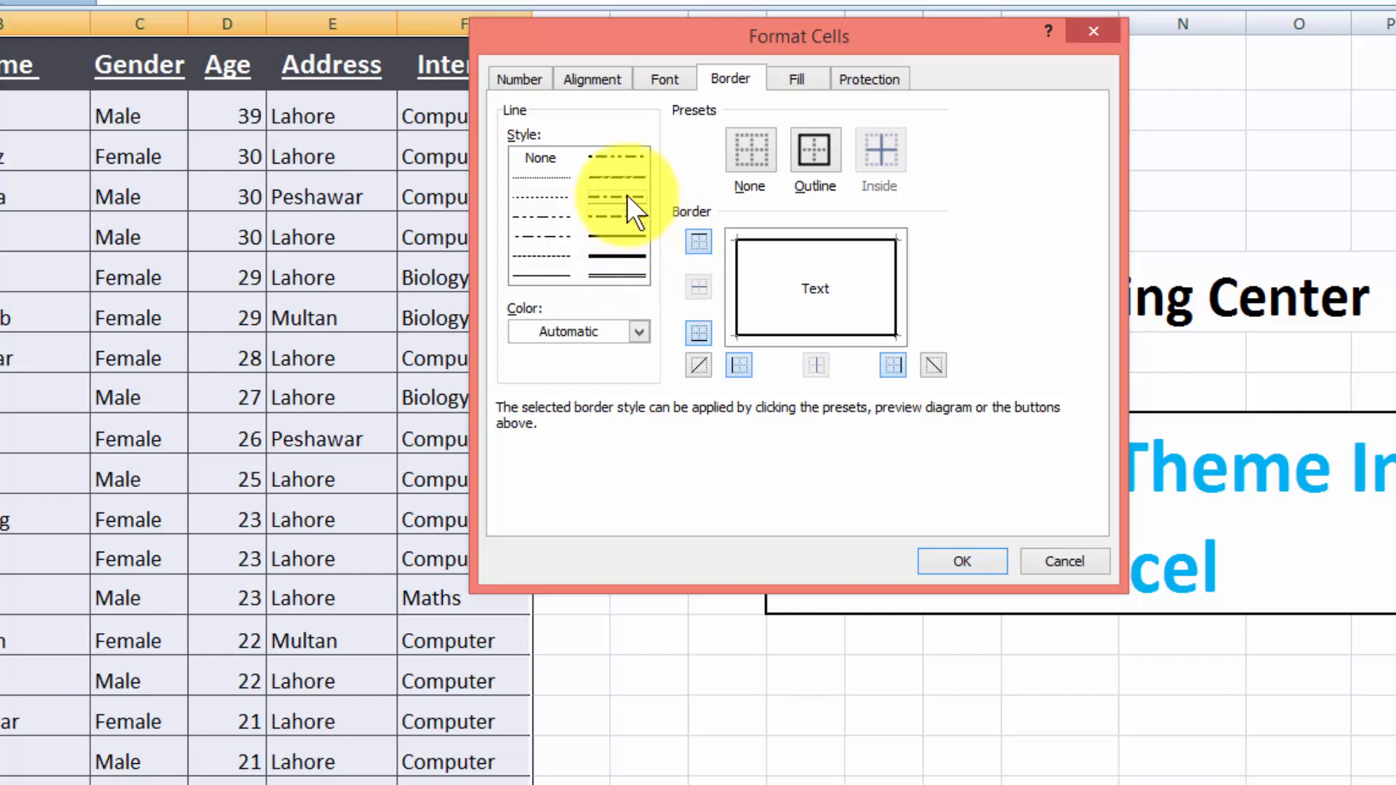
pyautogui.click(624, 240)
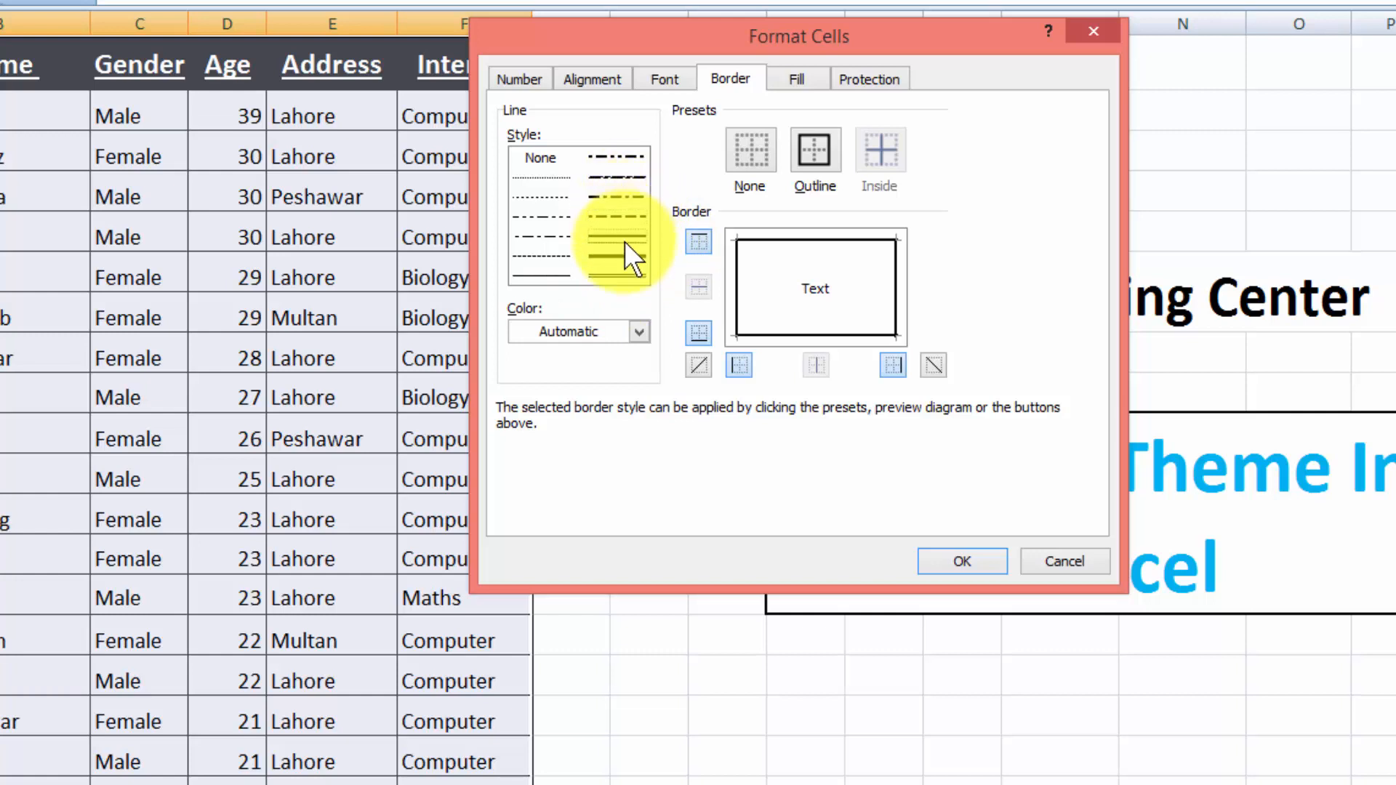
pyautogui.click(638, 334)
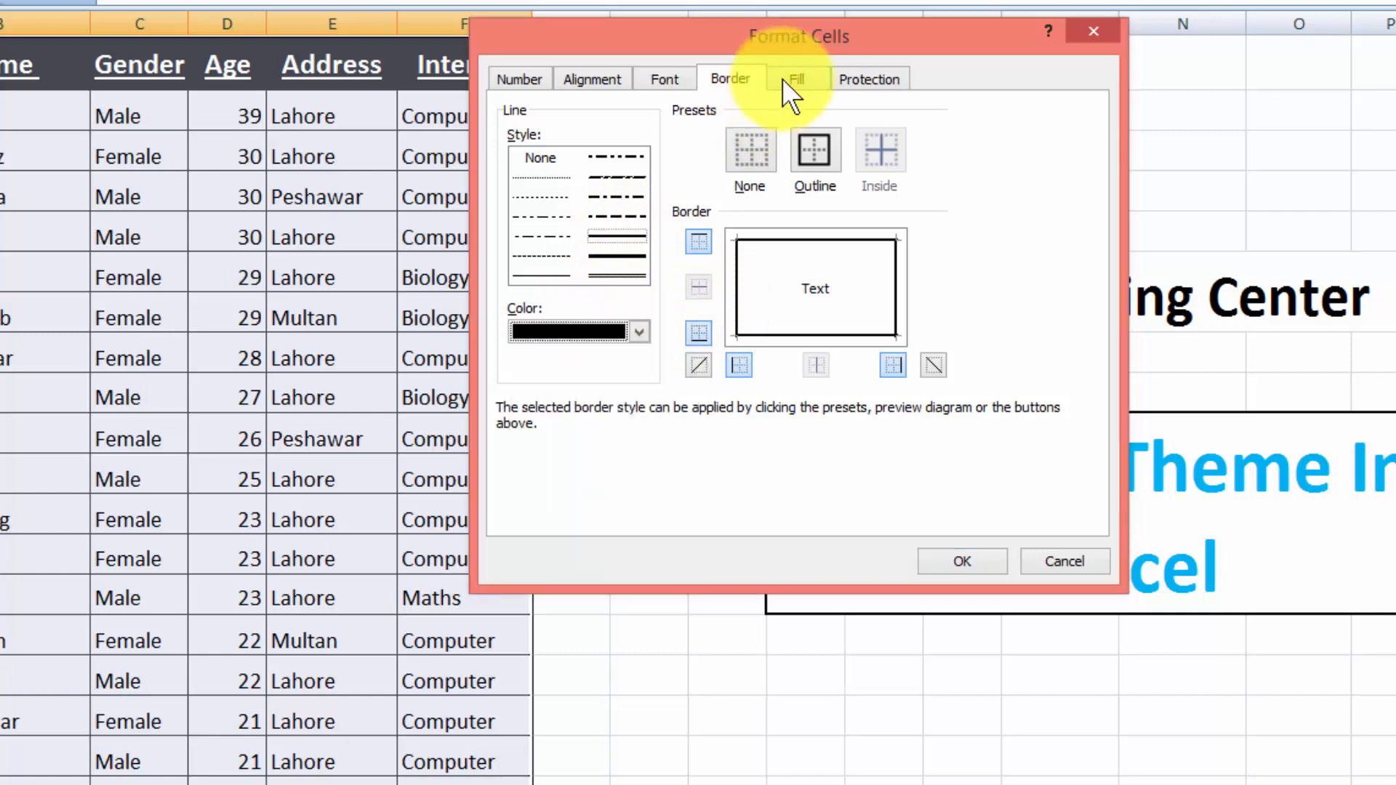
# Set the new style's background fill to light gold.
pyautogui.click(785, 80)
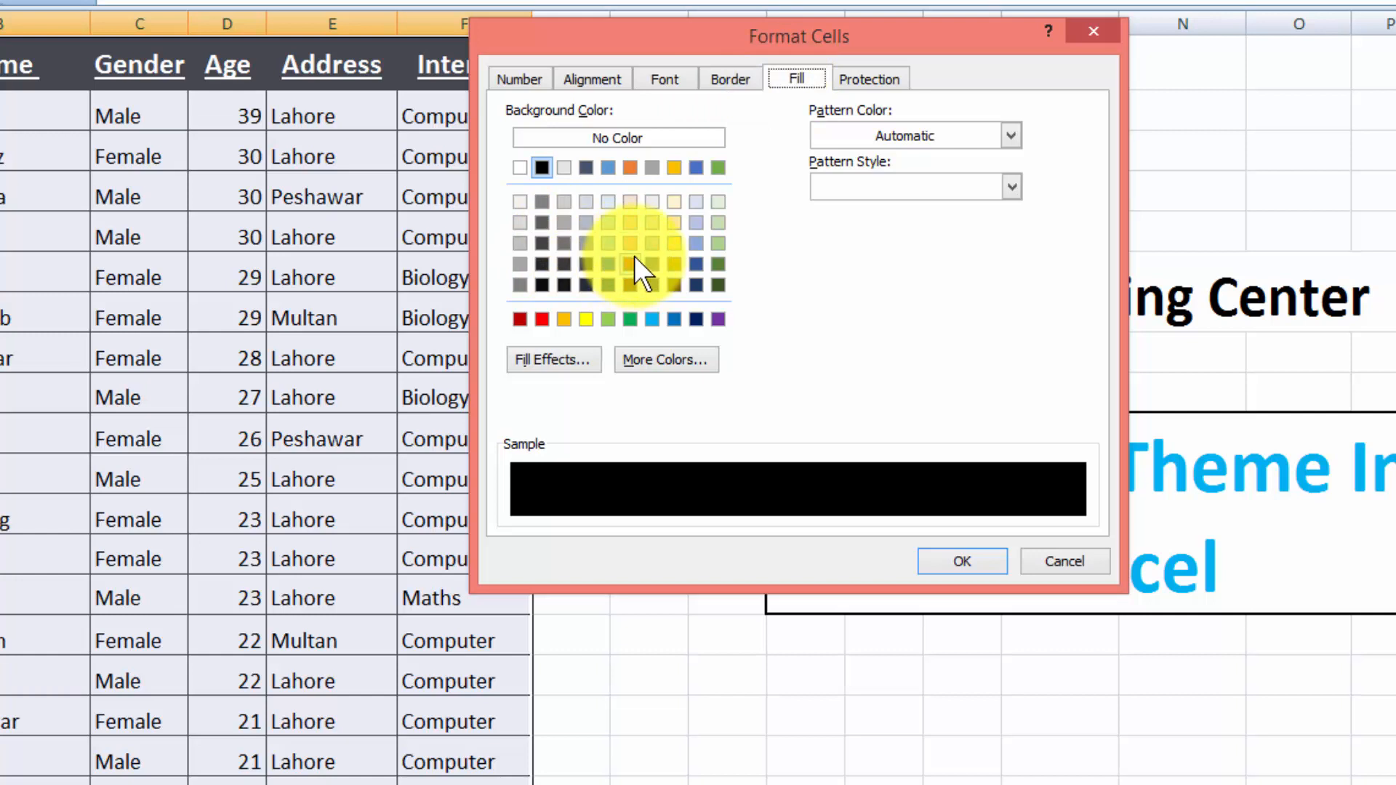
pyautogui.click(675, 243)
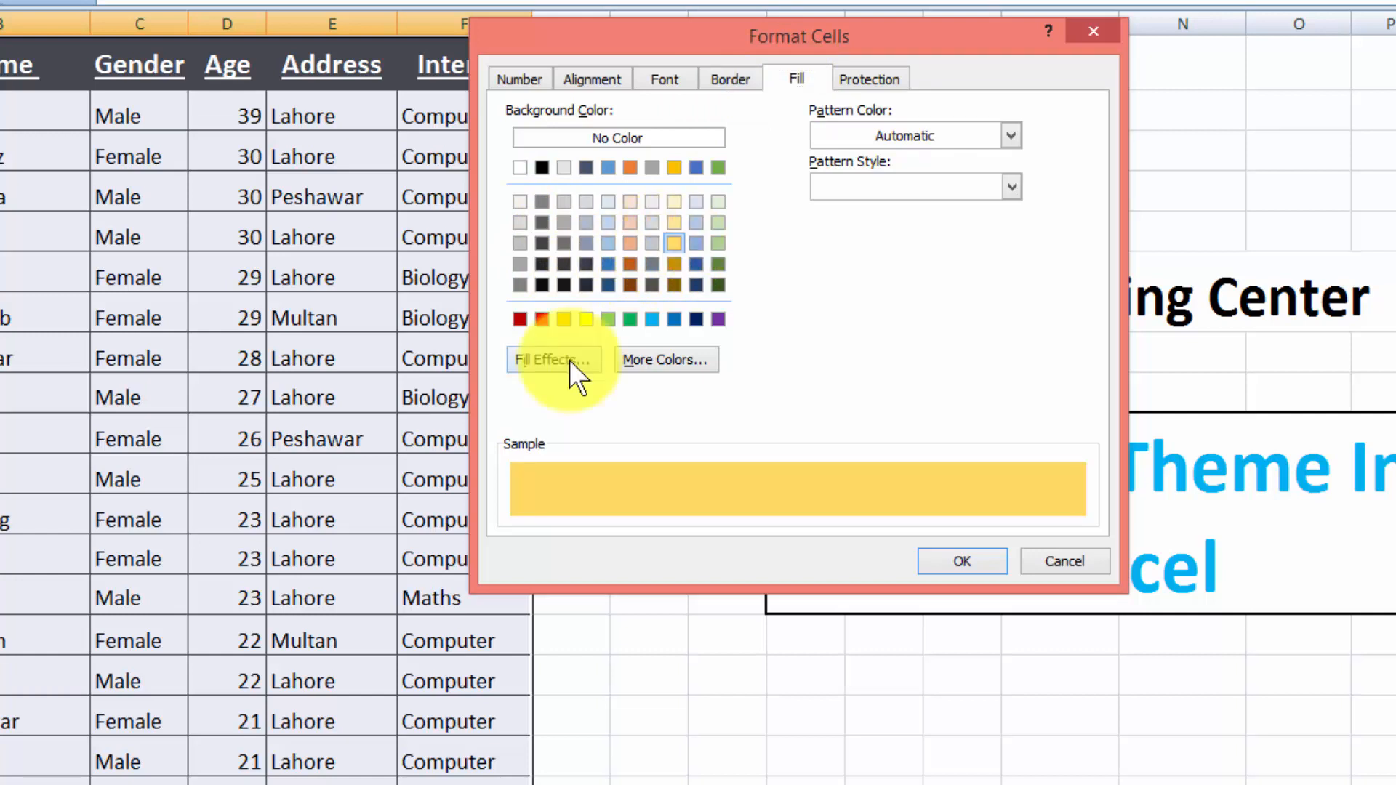
pyautogui.click(569, 360)
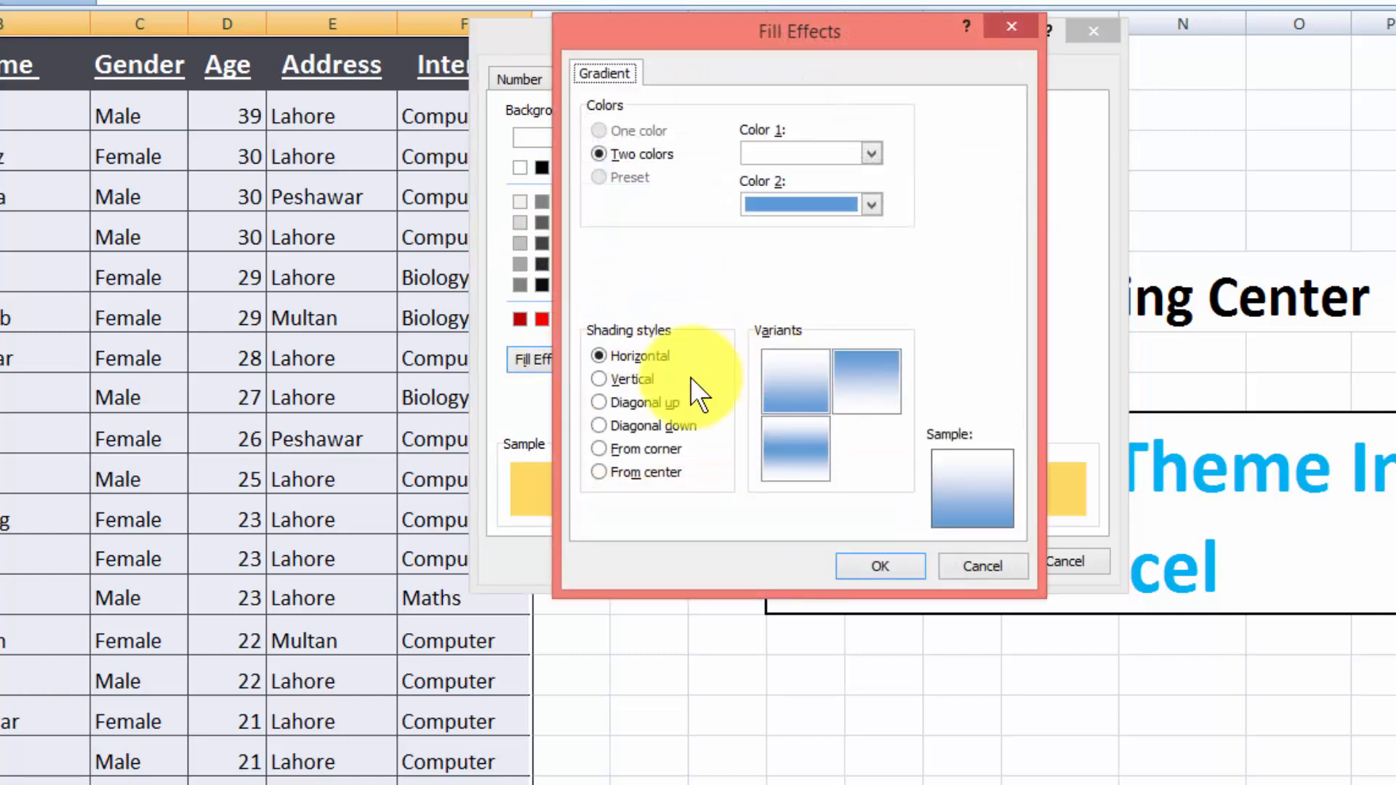
pyautogui.click(648, 379)
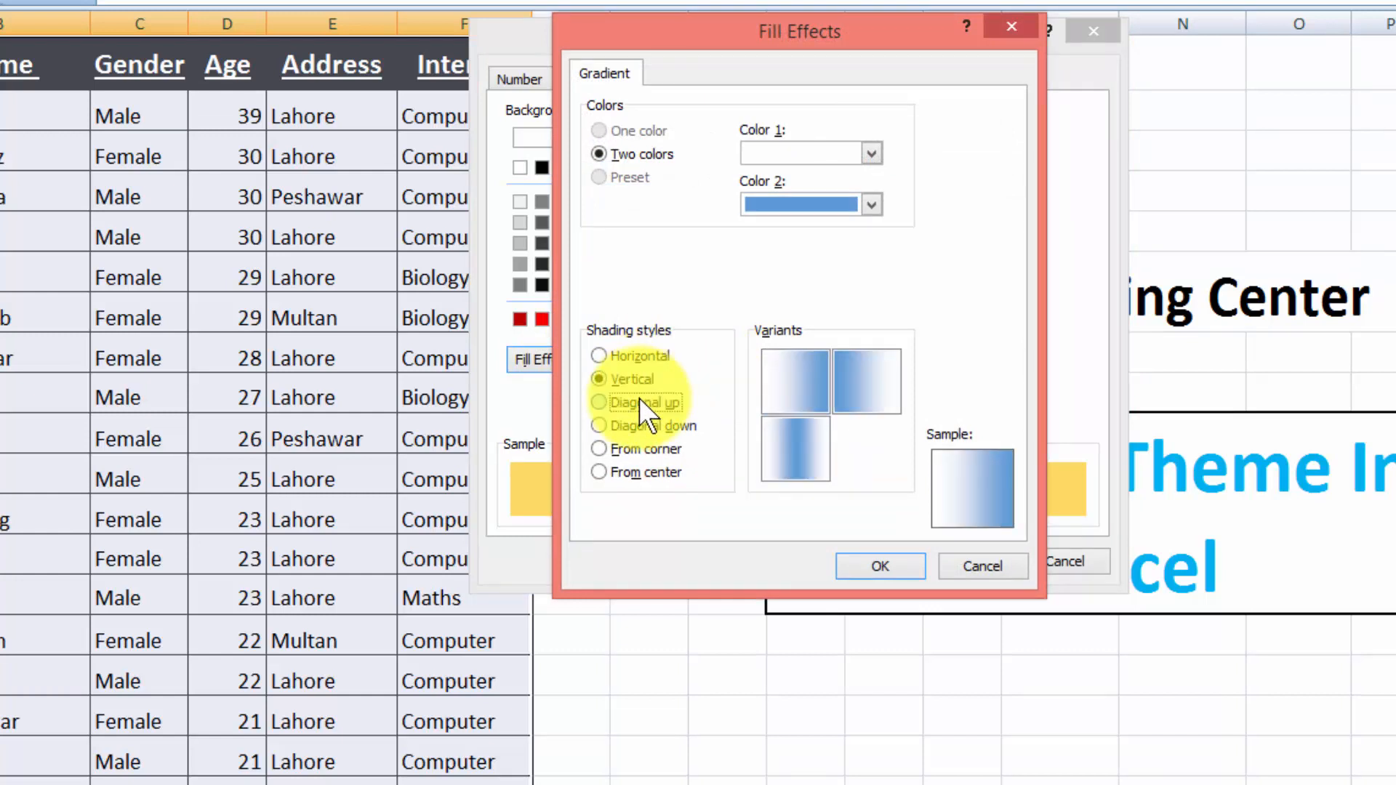
pyautogui.click(640, 400)
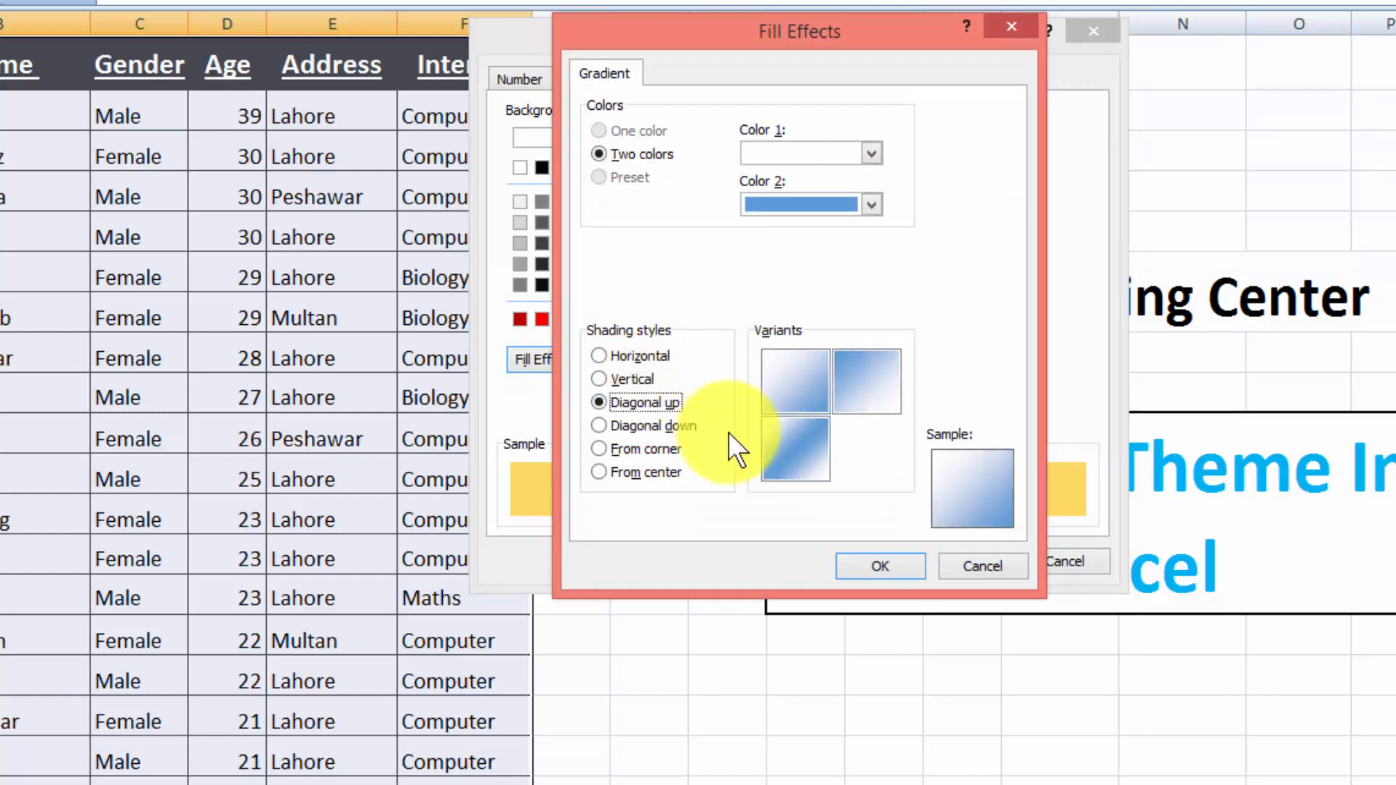
pyautogui.click(981, 566)
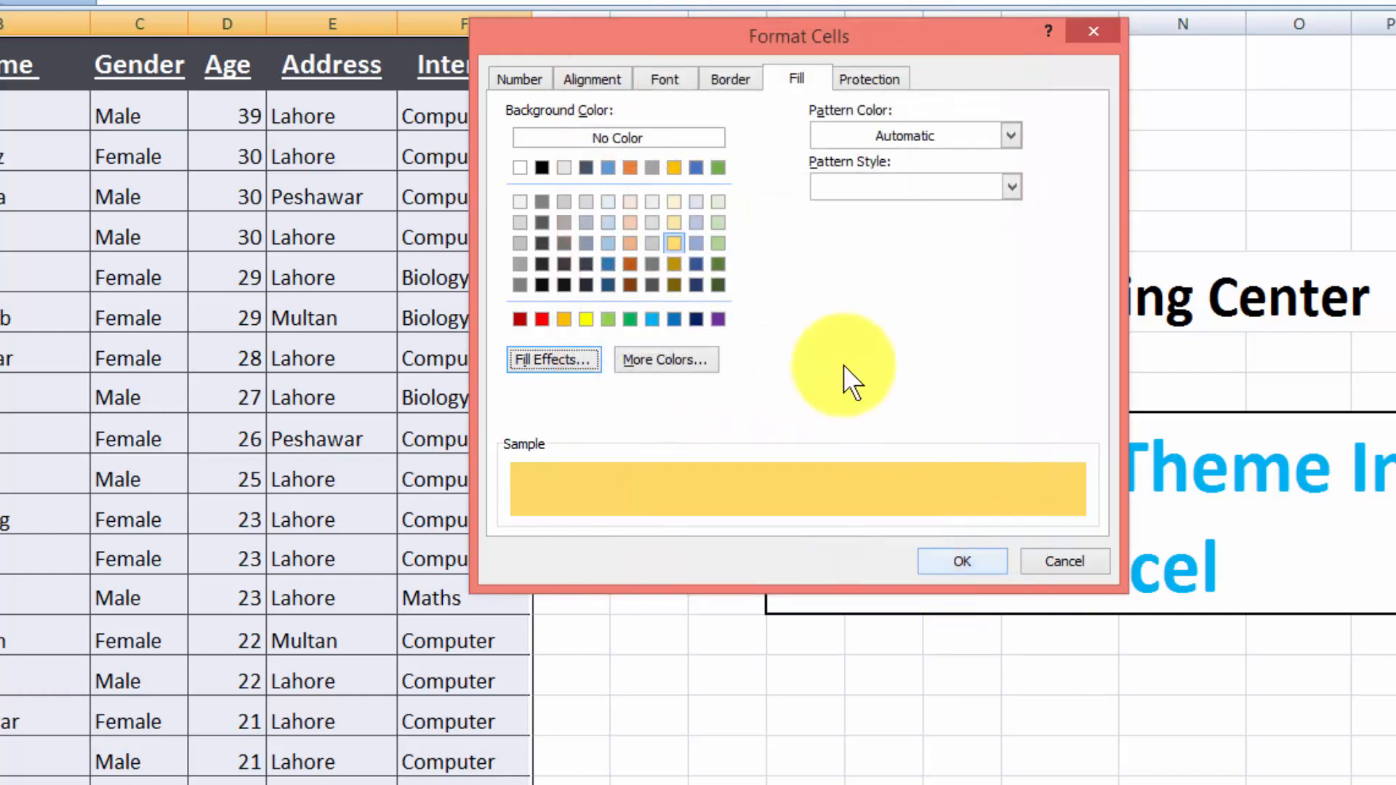
# Check the new style's protection options, accept the formatting and create the cell style under its default name.
pyautogui.click(869, 79)
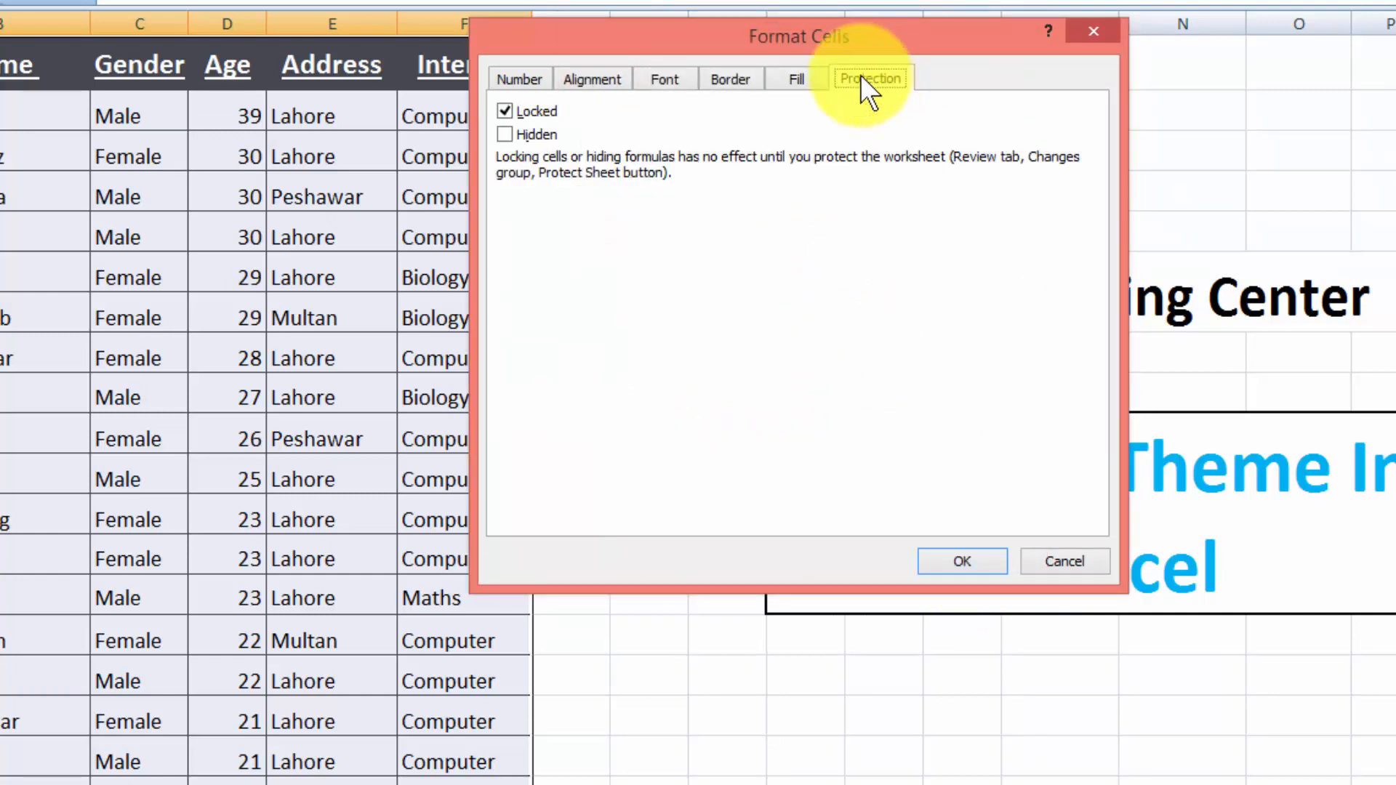
pyautogui.click(946, 560)
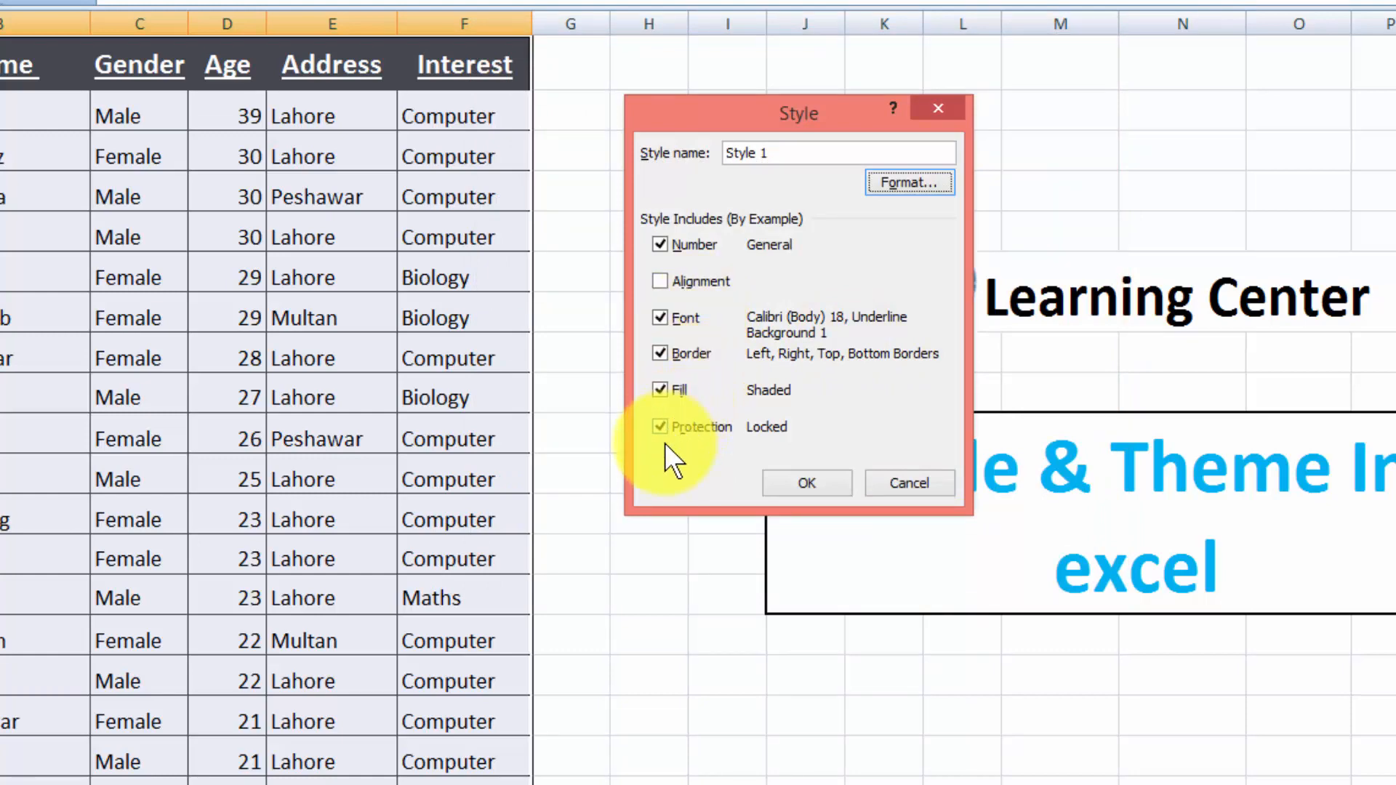
pyautogui.click(800, 484)
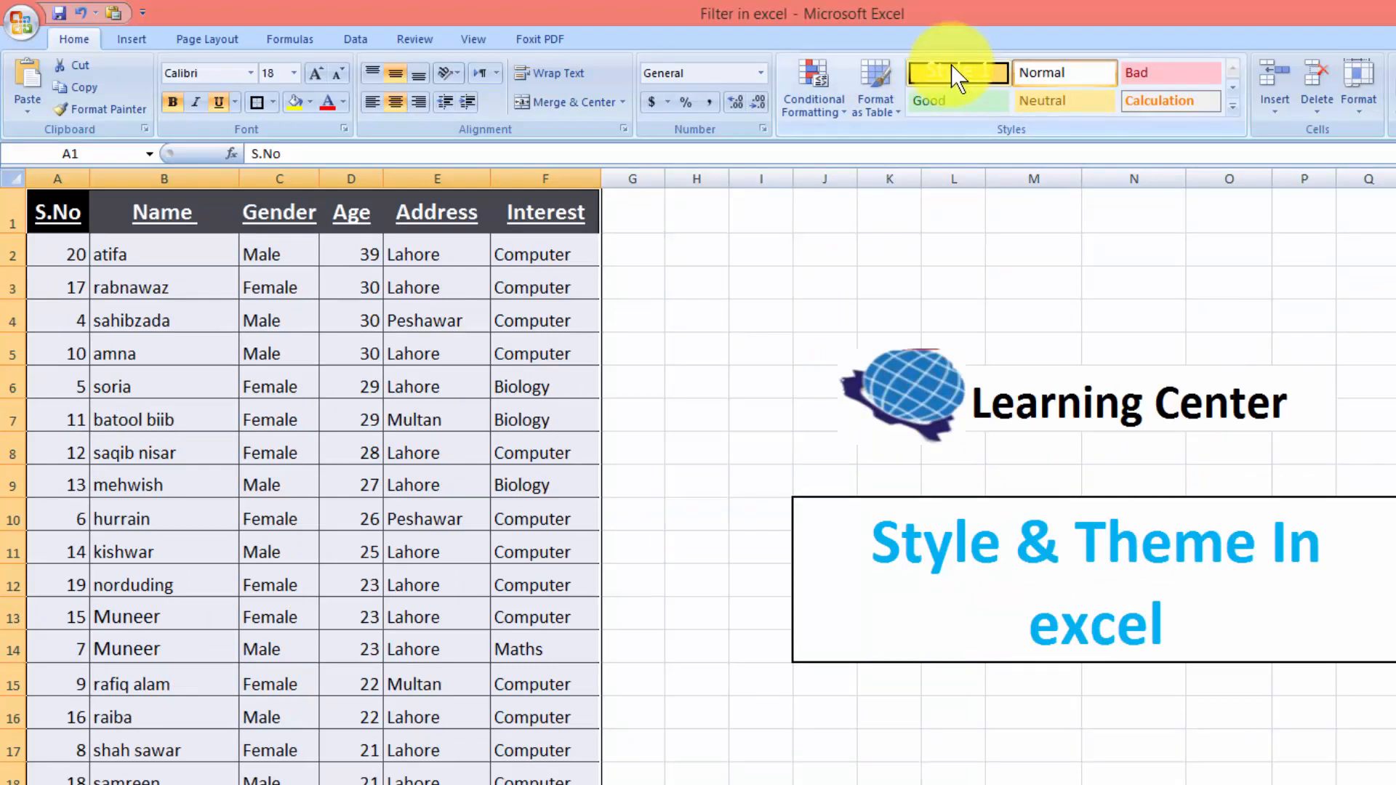
# Apply the custom Style 1 cell style to the student list, preview other cell styles, and undo the applied style.
pyautogui.click(952, 73)
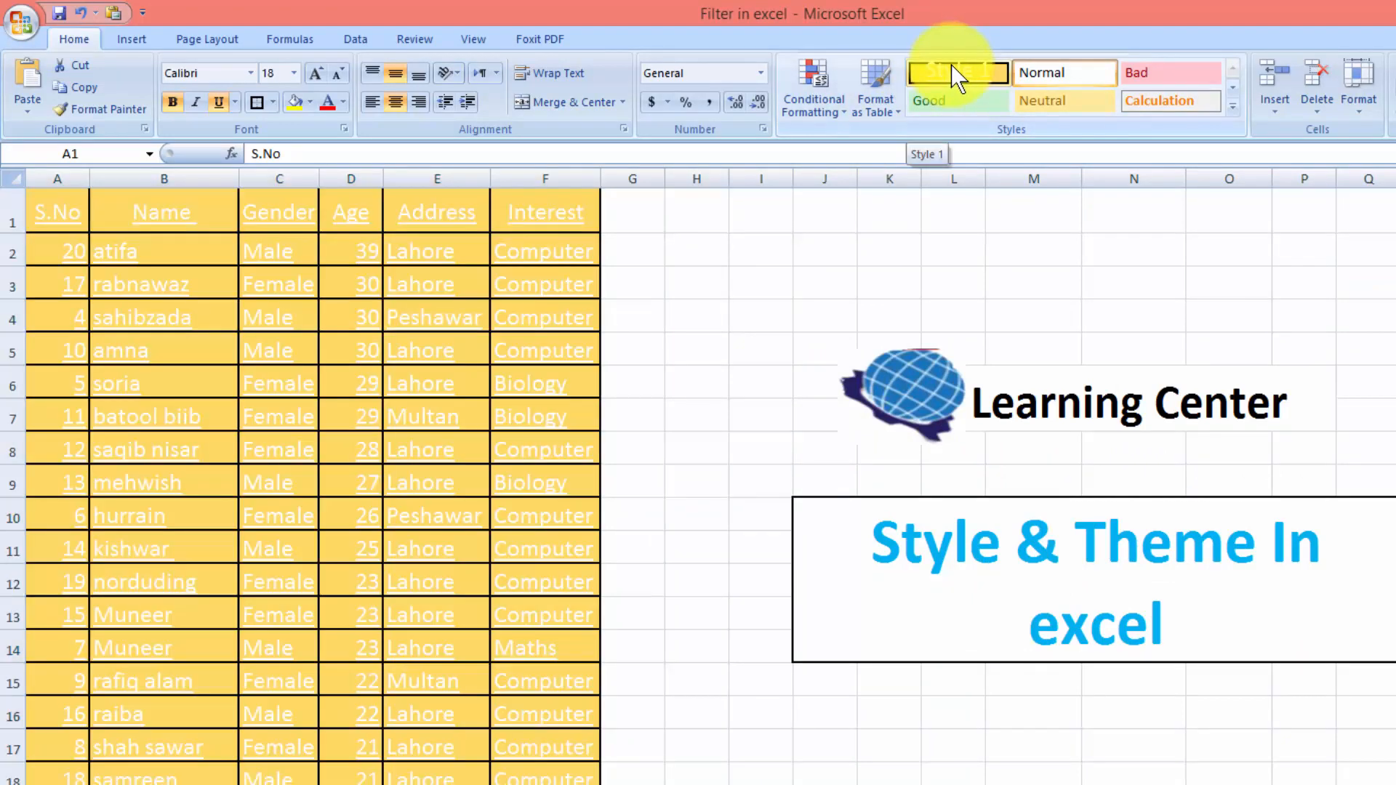
pyautogui.click(1233, 107)
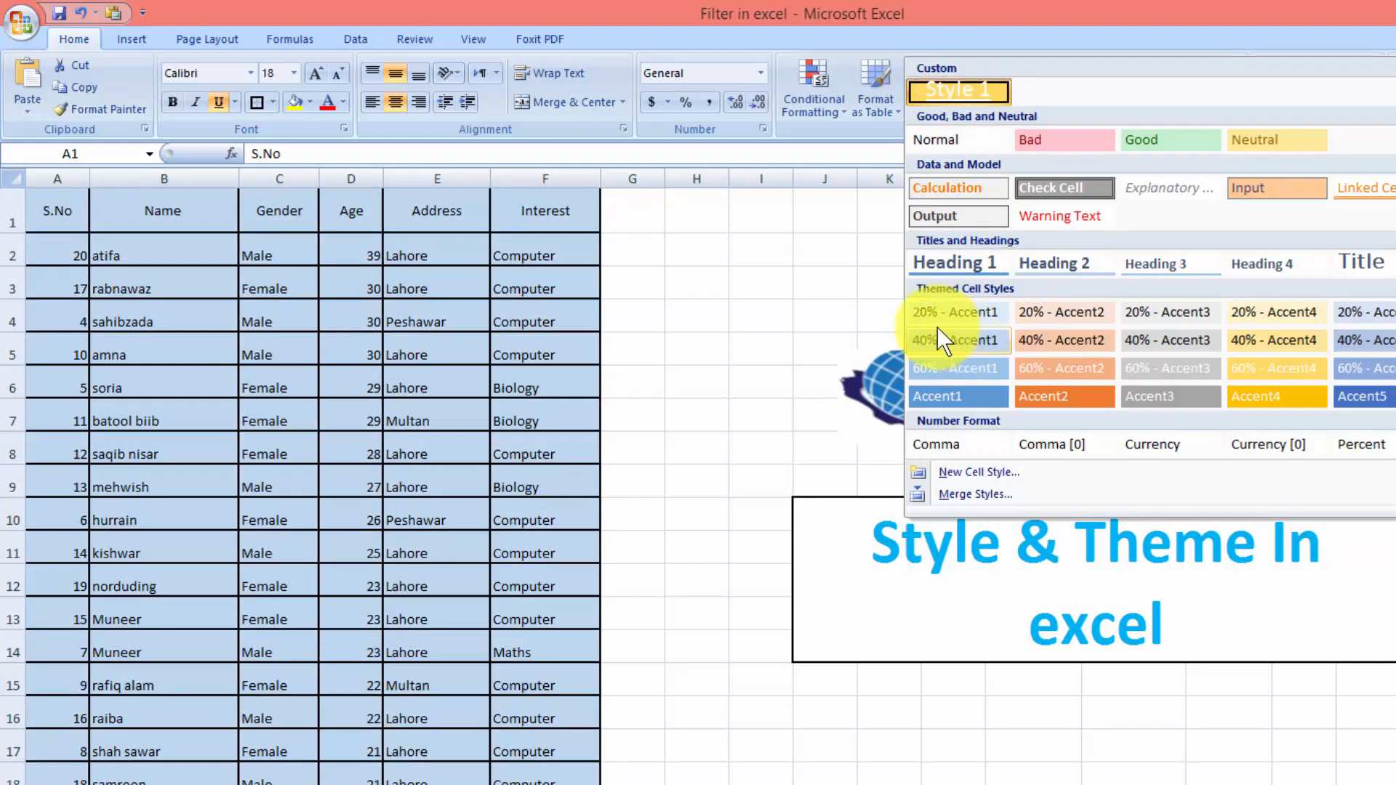
pyautogui.click(795, 273)
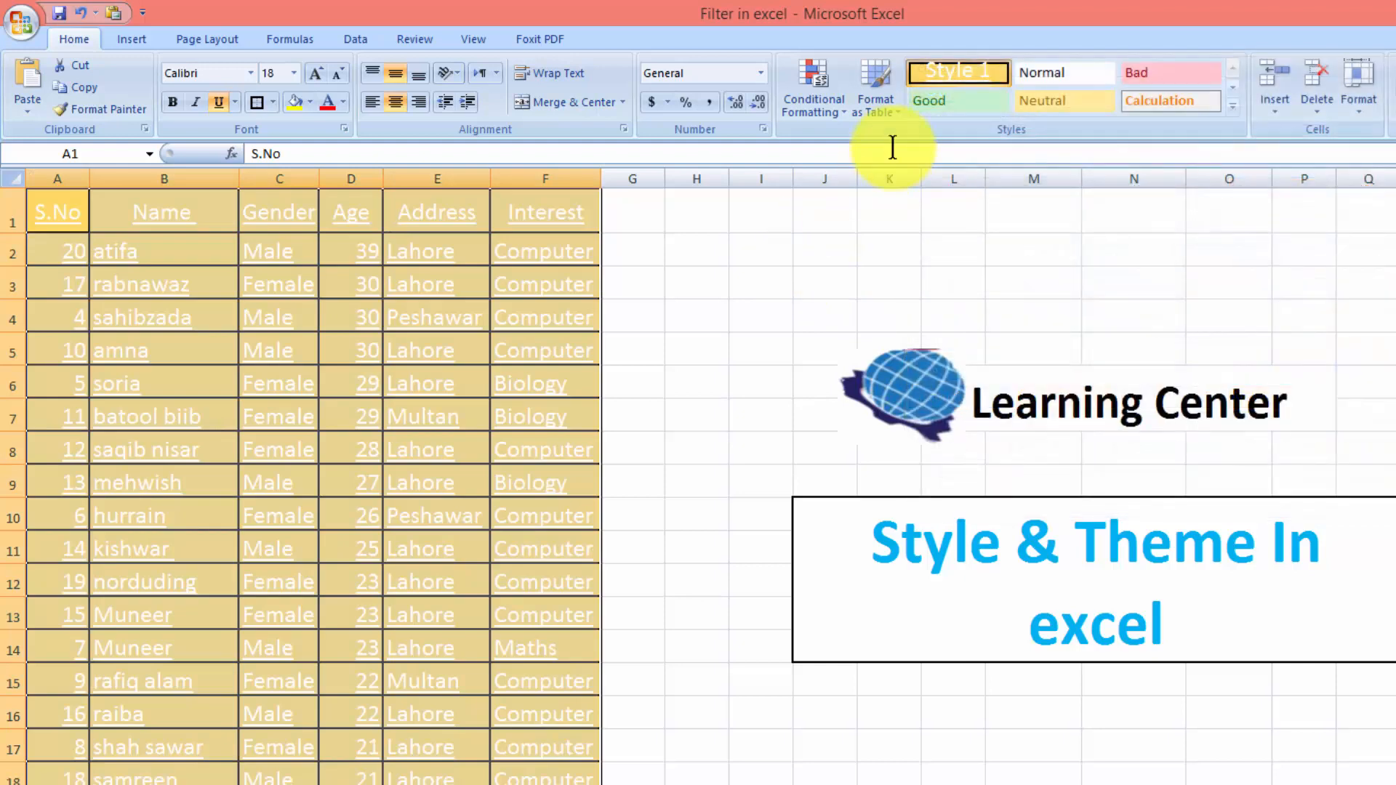
pyautogui.hotkey('ctrl', 'z')
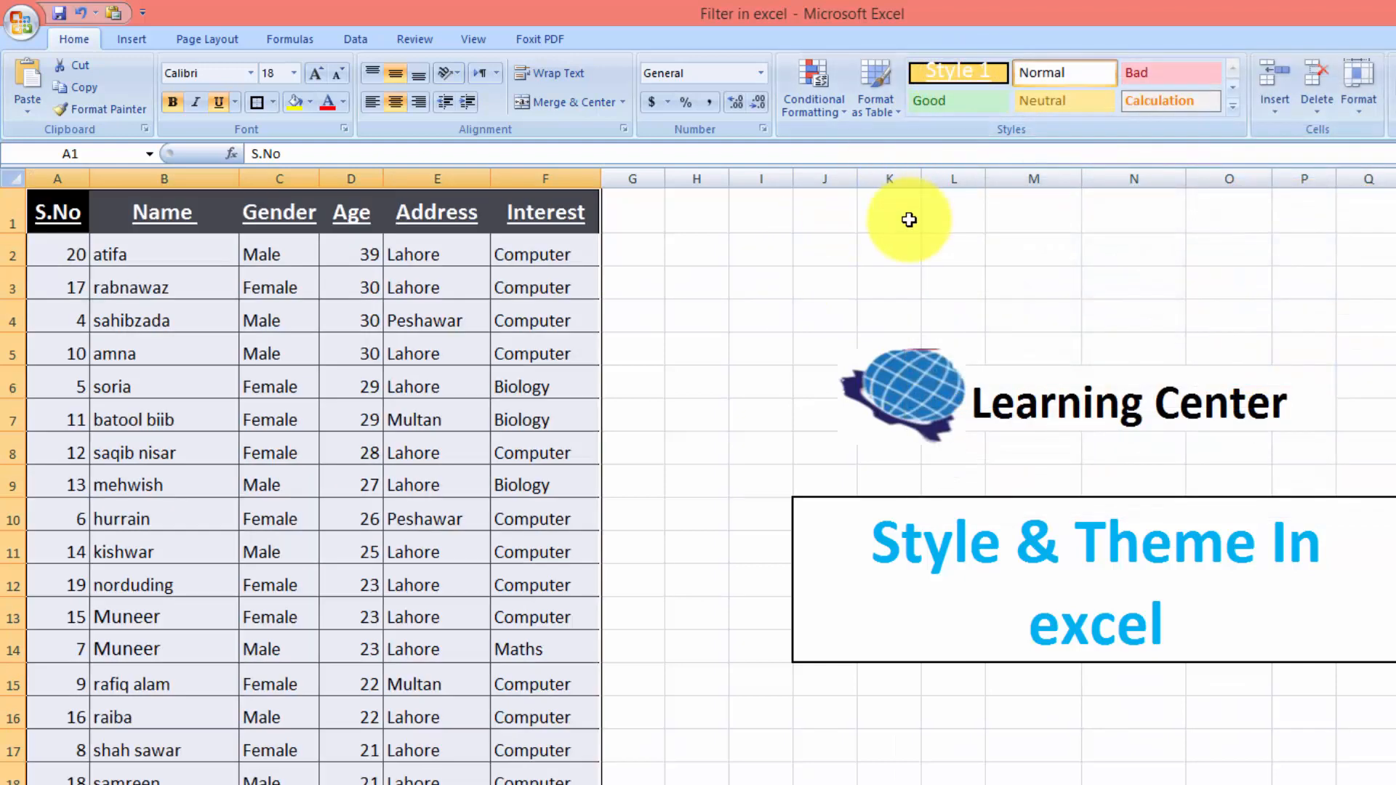
# Format A1:F21 as a table with the black header light style and no headers option, and undo the table formatting.
pyautogui.click(892, 121)
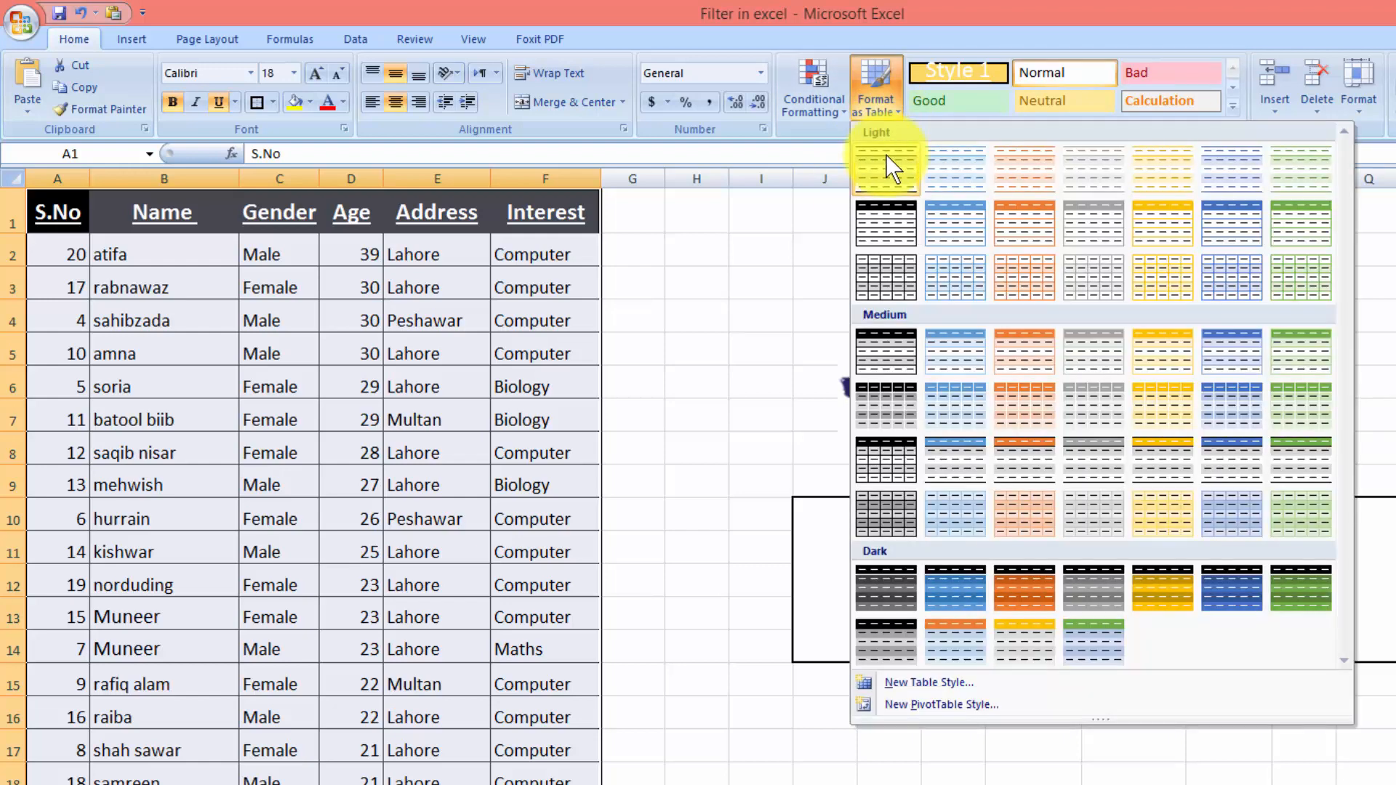
pyautogui.click(895, 234)
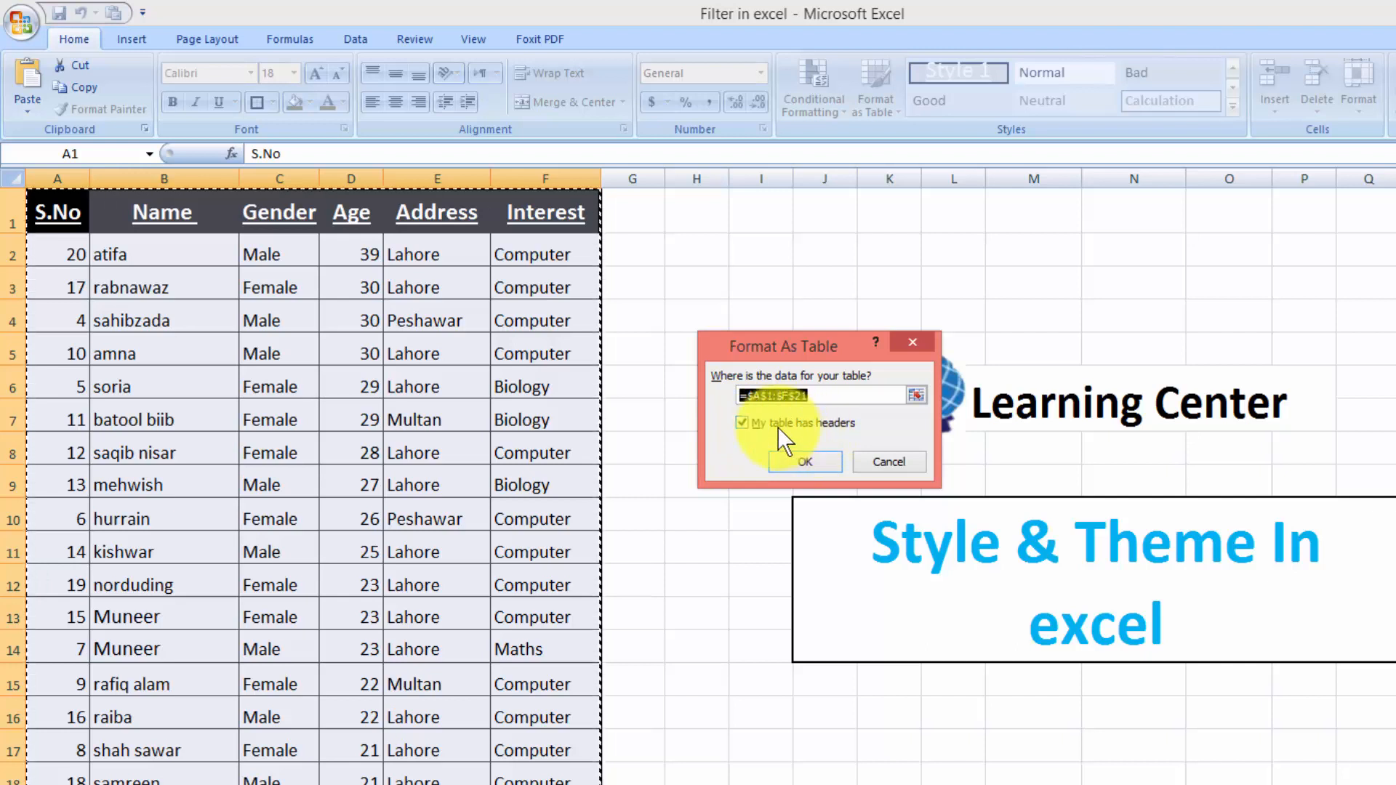
pyautogui.click(745, 426)
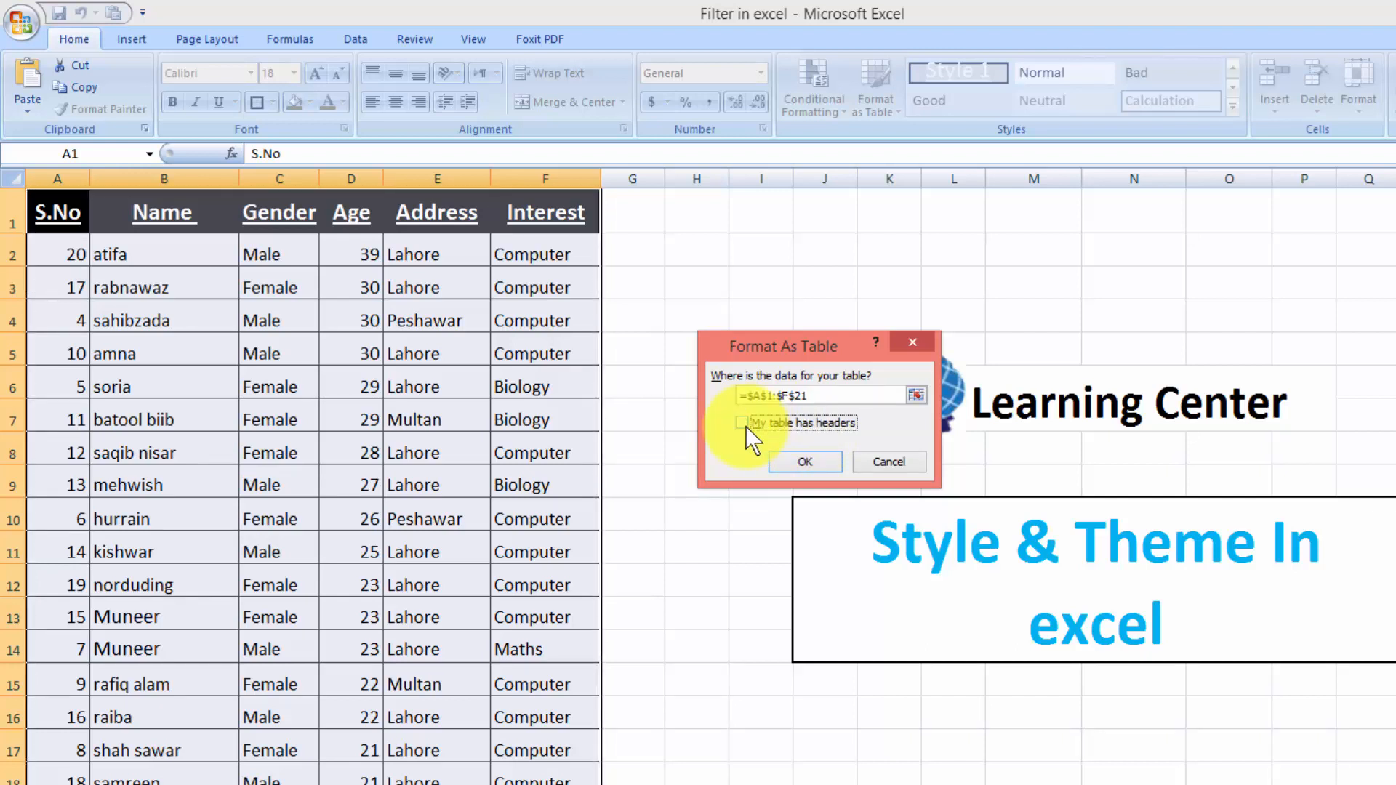
pyautogui.click(805, 462)
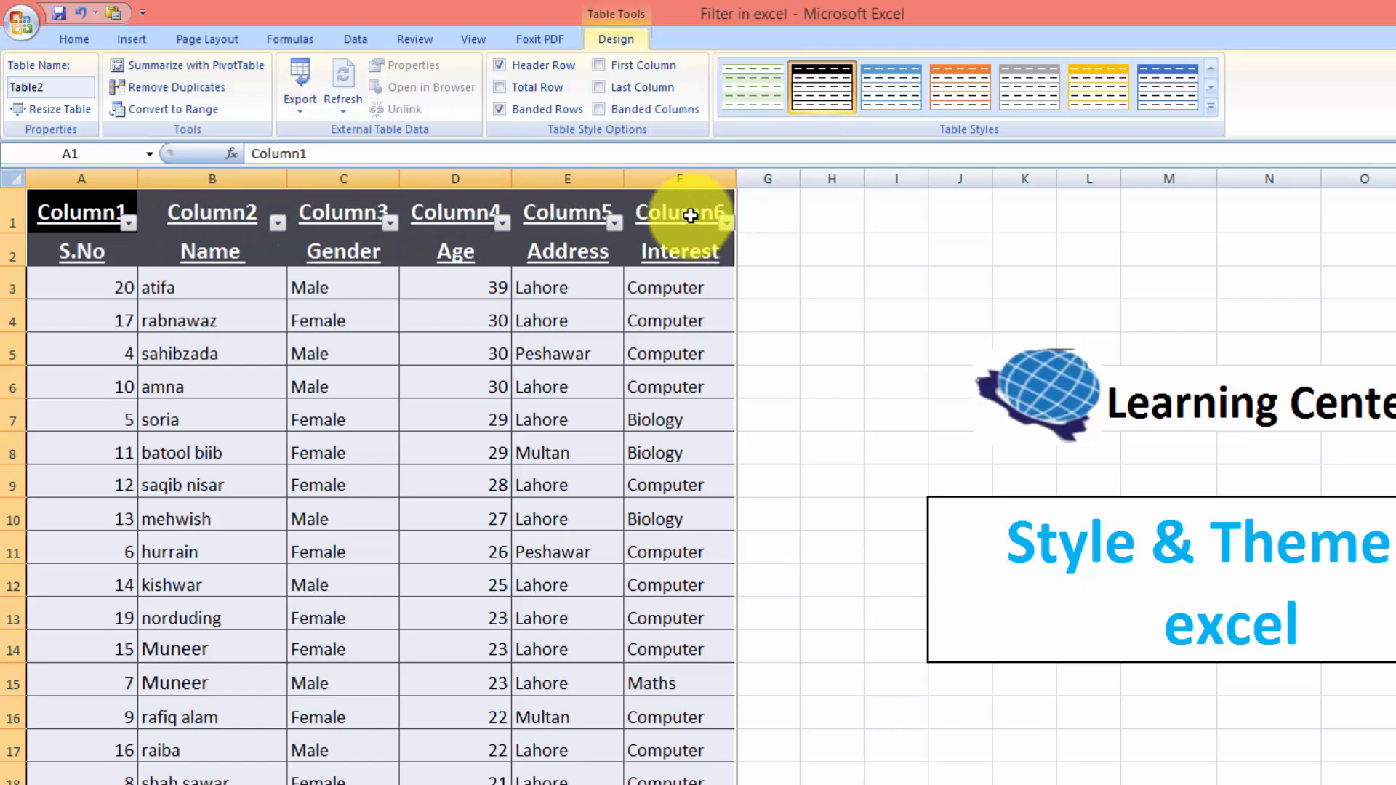
pyautogui.hotkey('ctrl', 'z')
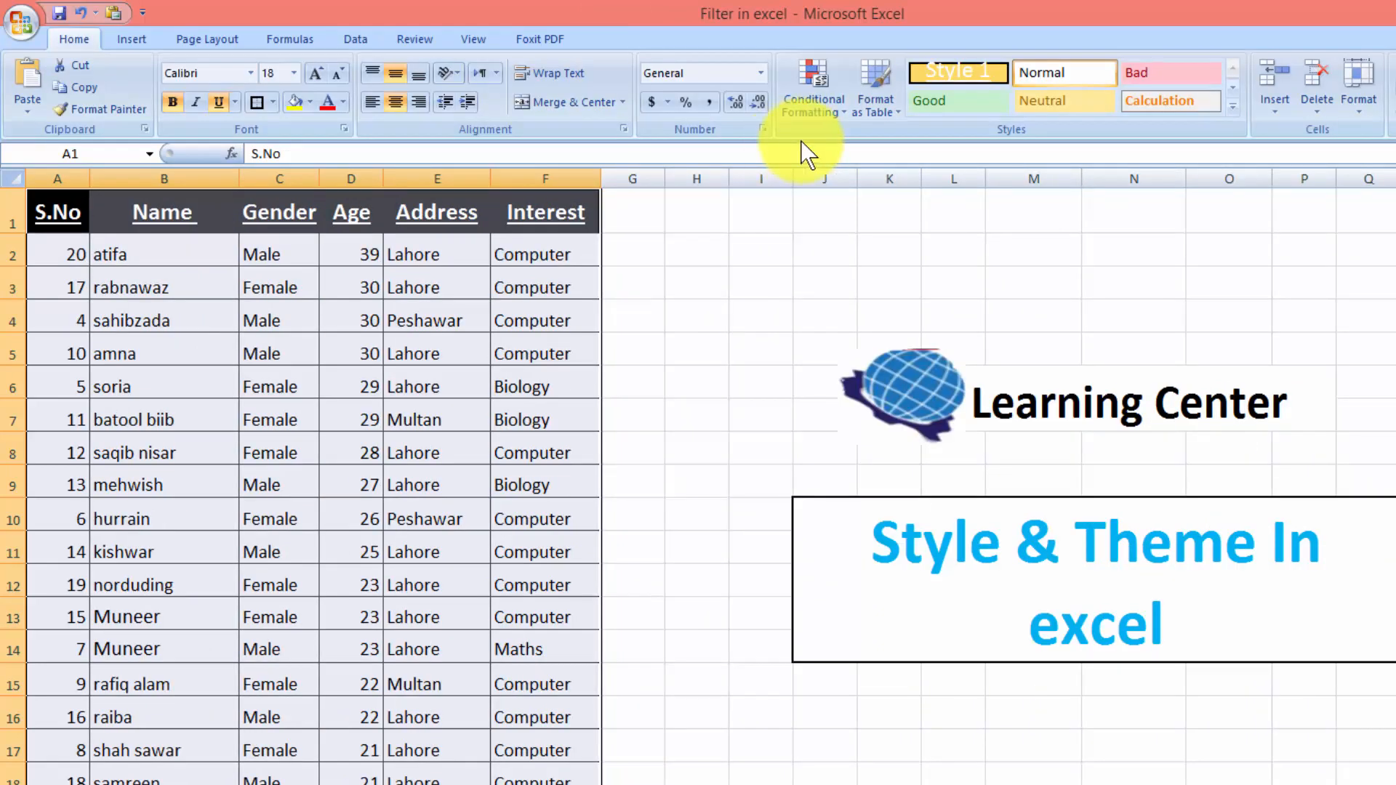
# Try formatting A1:F21 as a table with the blue header light style, keeping the first row as headers.
pyautogui.click(878, 115)
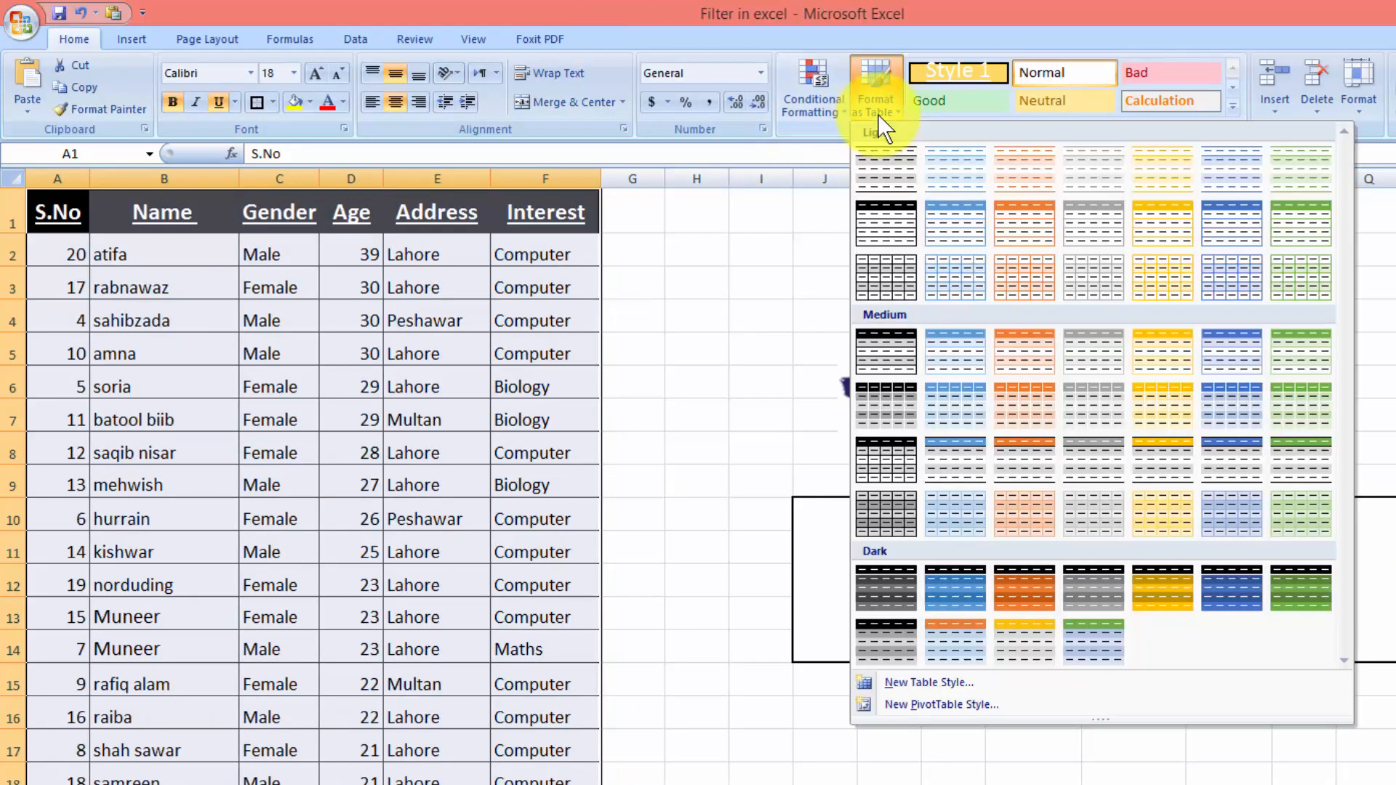
pyautogui.click(950, 214)
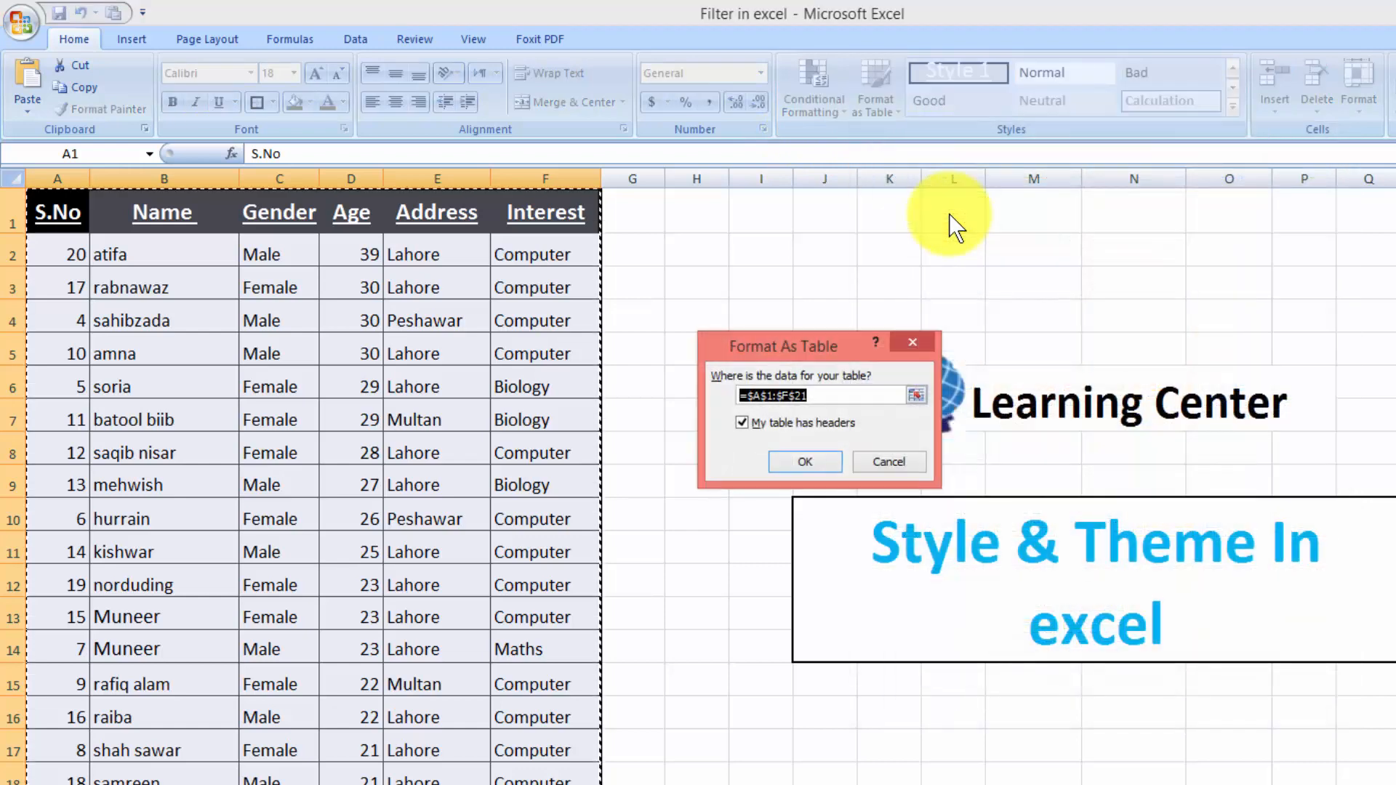
pyautogui.click(801, 463)
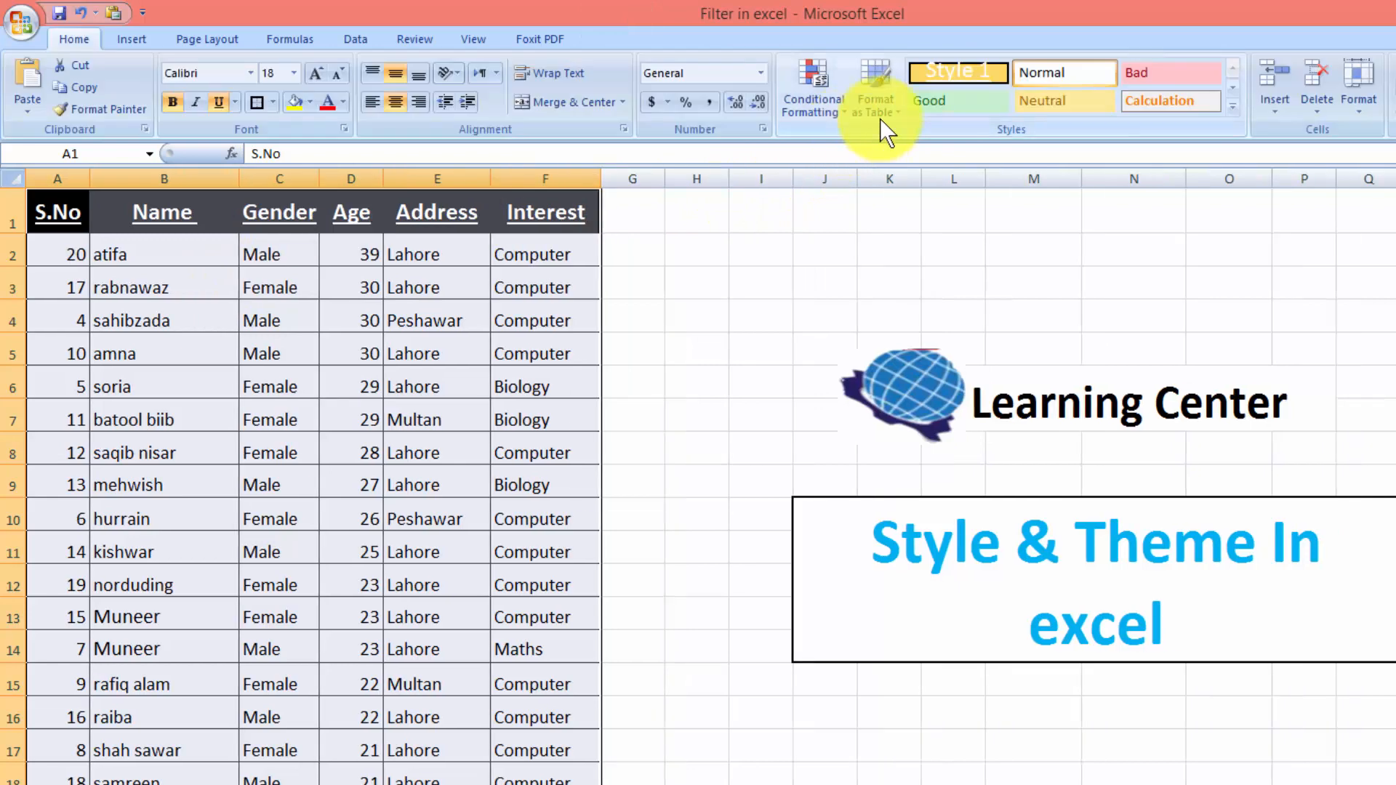
# Format A1:F21 as a table with a blue banded medium style, without treating the first row as headers.
pyautogui.click(880, 115)
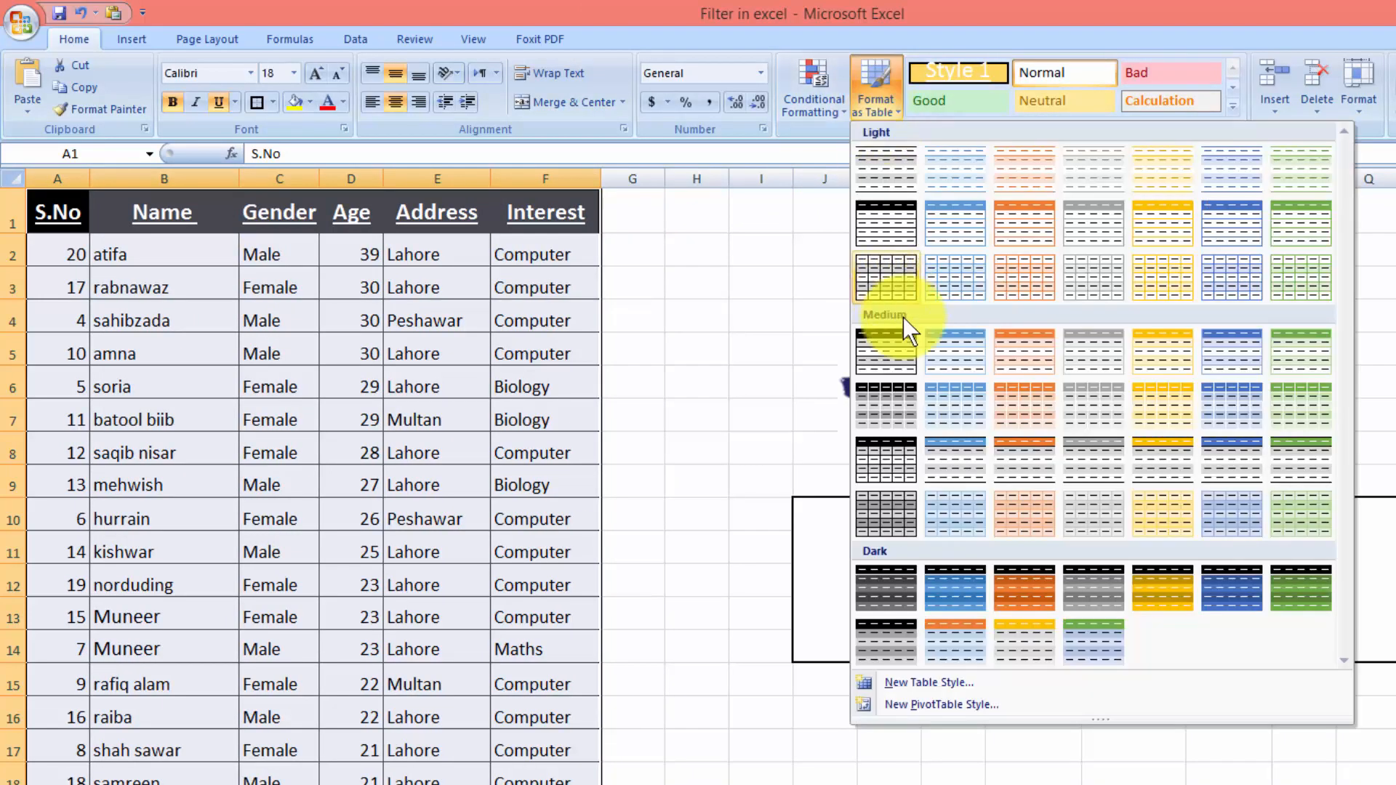
pyautogui.click(938, 393)
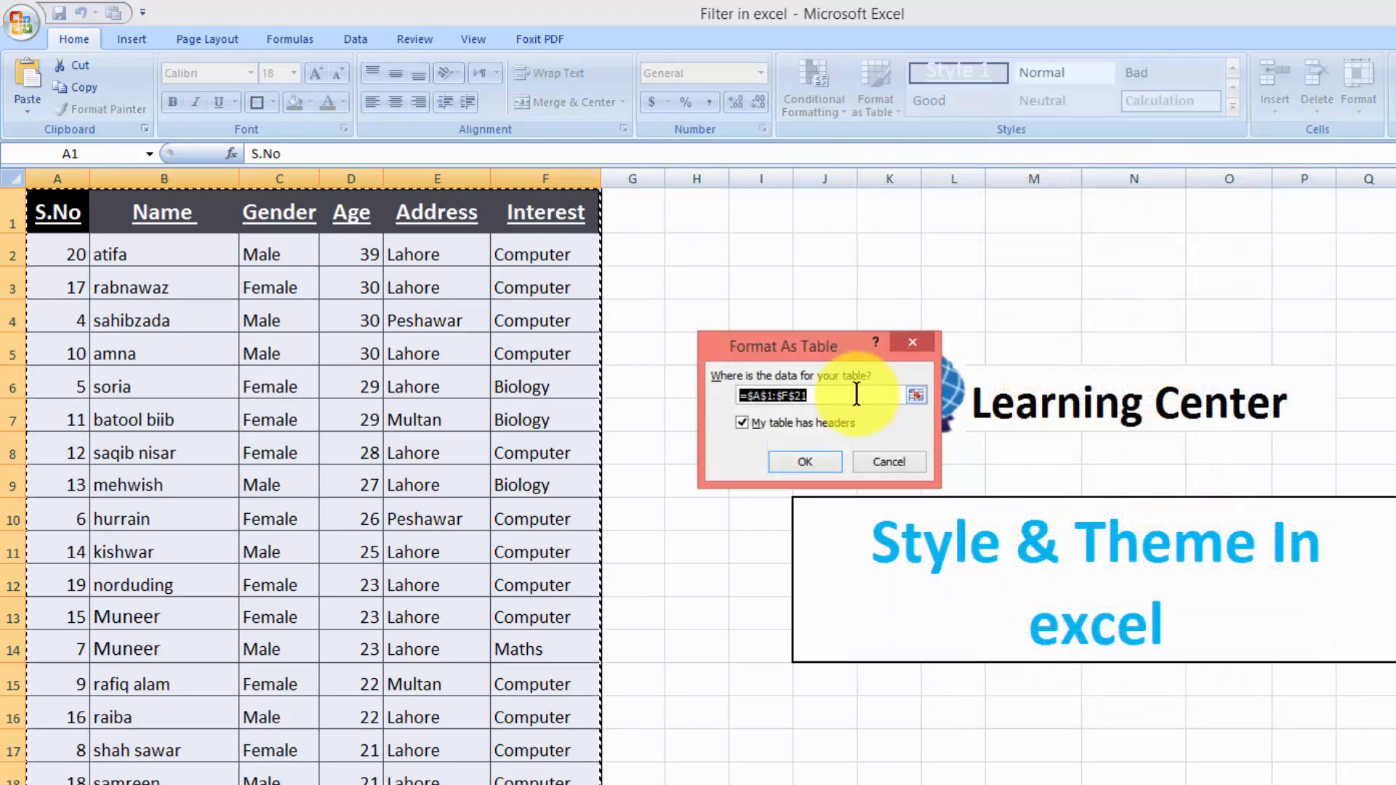
pyautogui.click(742, 424)
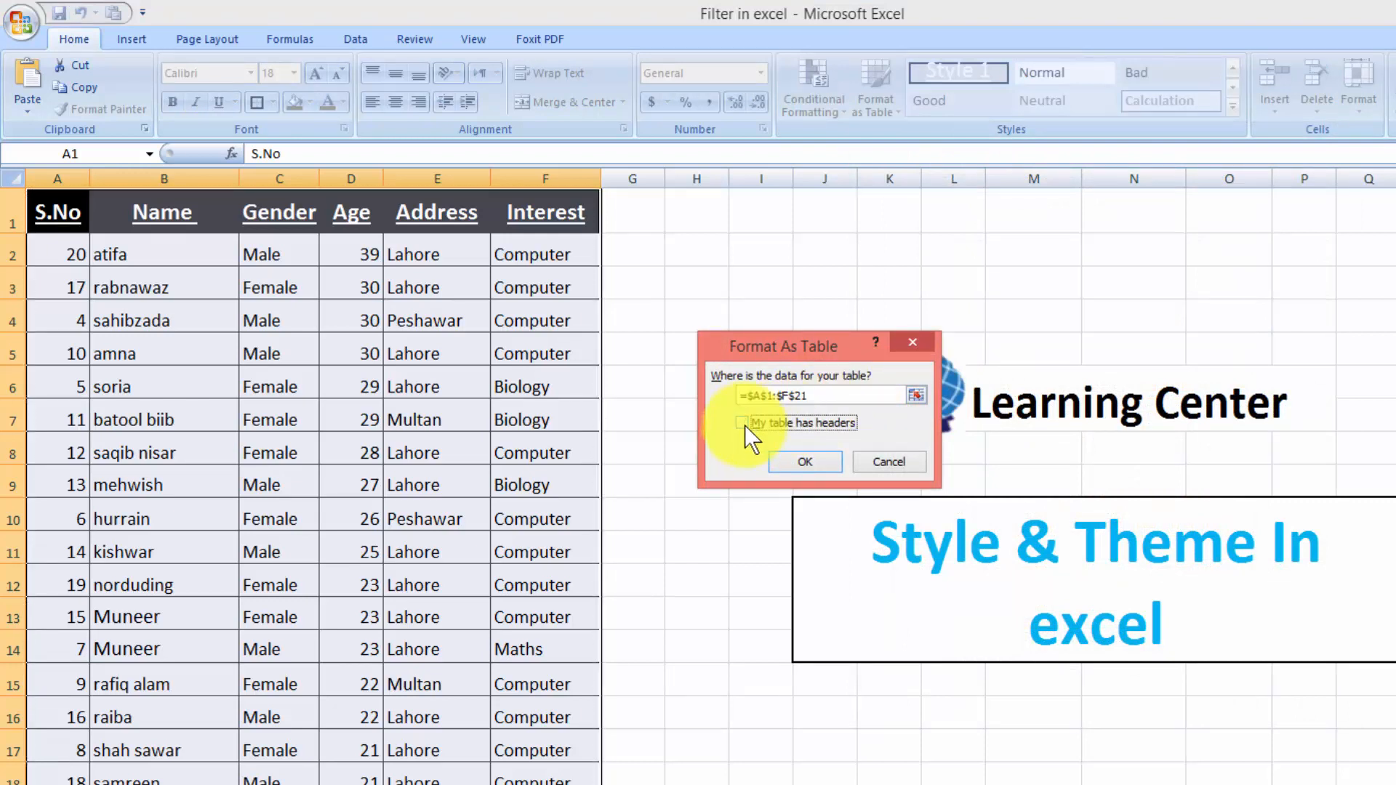
pyautogui.click(791, 460)
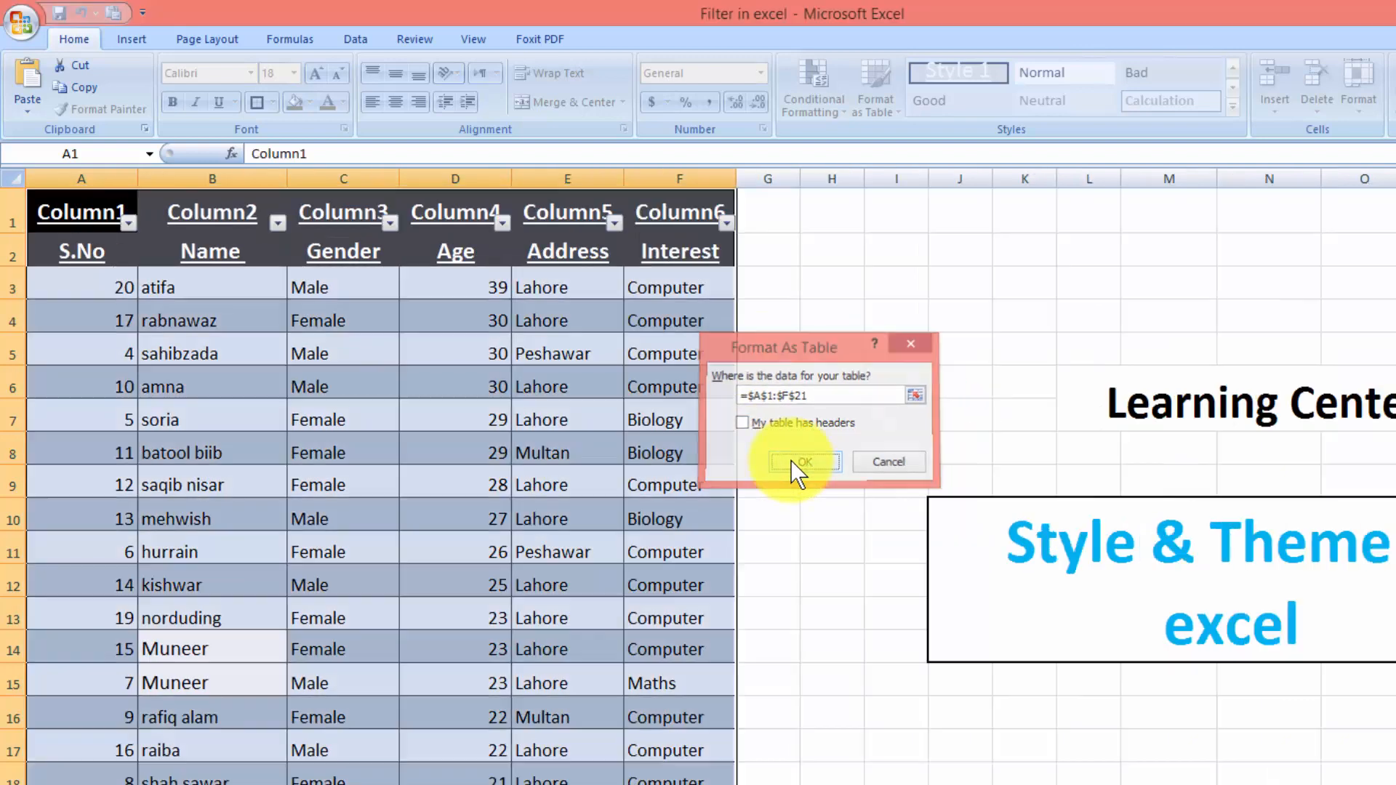
# Clear the Column5 header in cell E1, and undo both that edit and the table formatting.
pyautogui.doubleClick(553, 206)
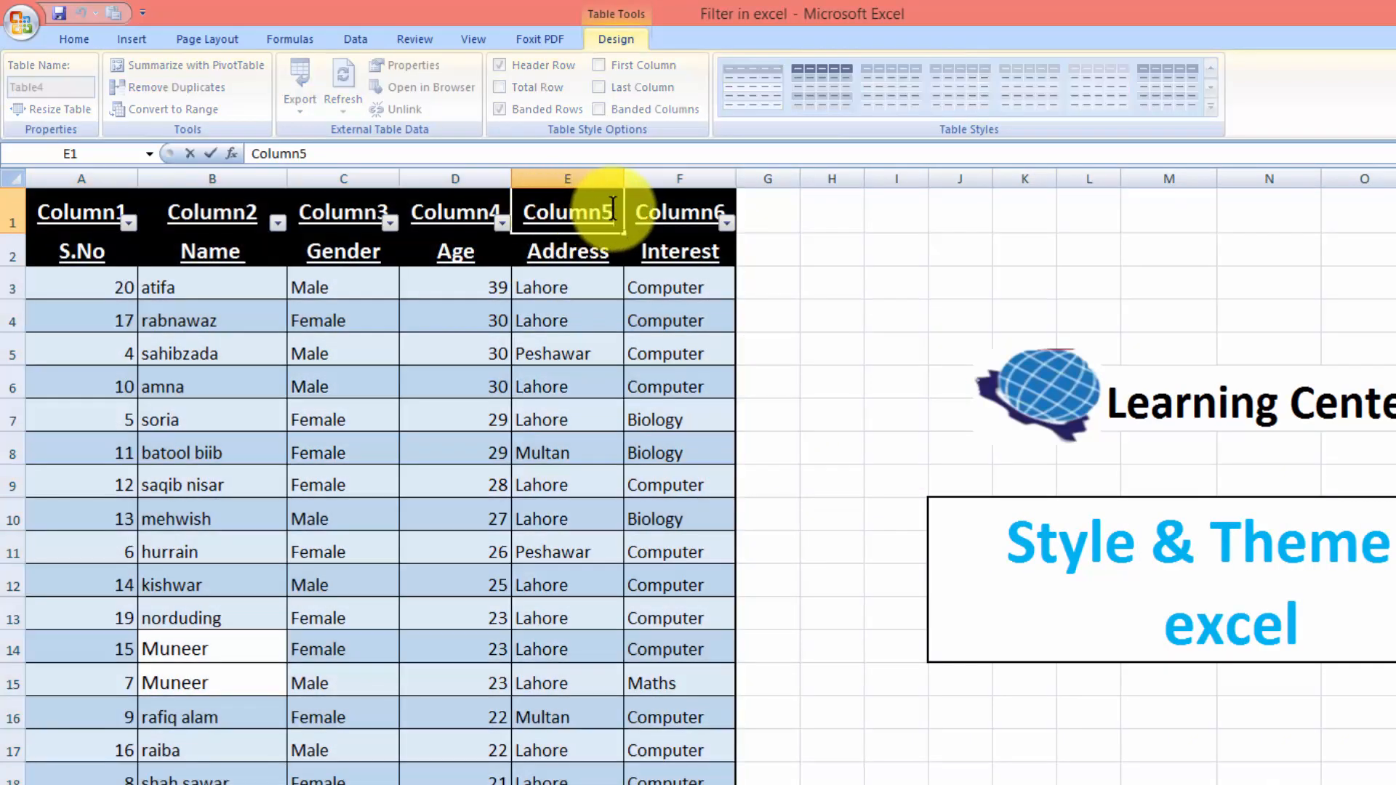
pyautogui.press('BackSpace')
pyautogui.press('BackSpace')
pyautogui.press('BackSpace')
pyautogui.press('BackSpace')
pyautogui.press('BackSpace')
pyautogui.press('BackSpace')
pyautogui.press('BackSpace')
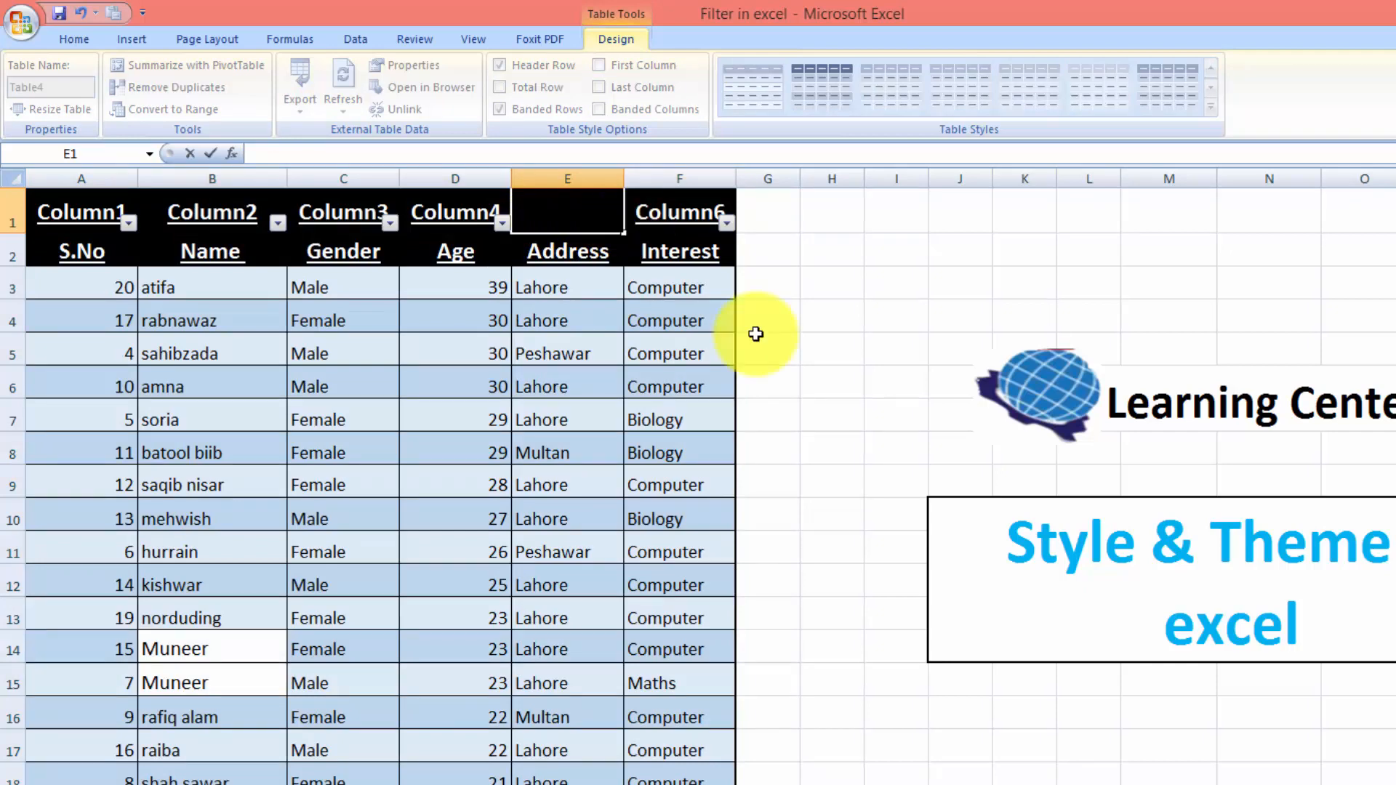
pyautogui.click(802, 377)
pyautogui.hotkey('ctrl', 'z')
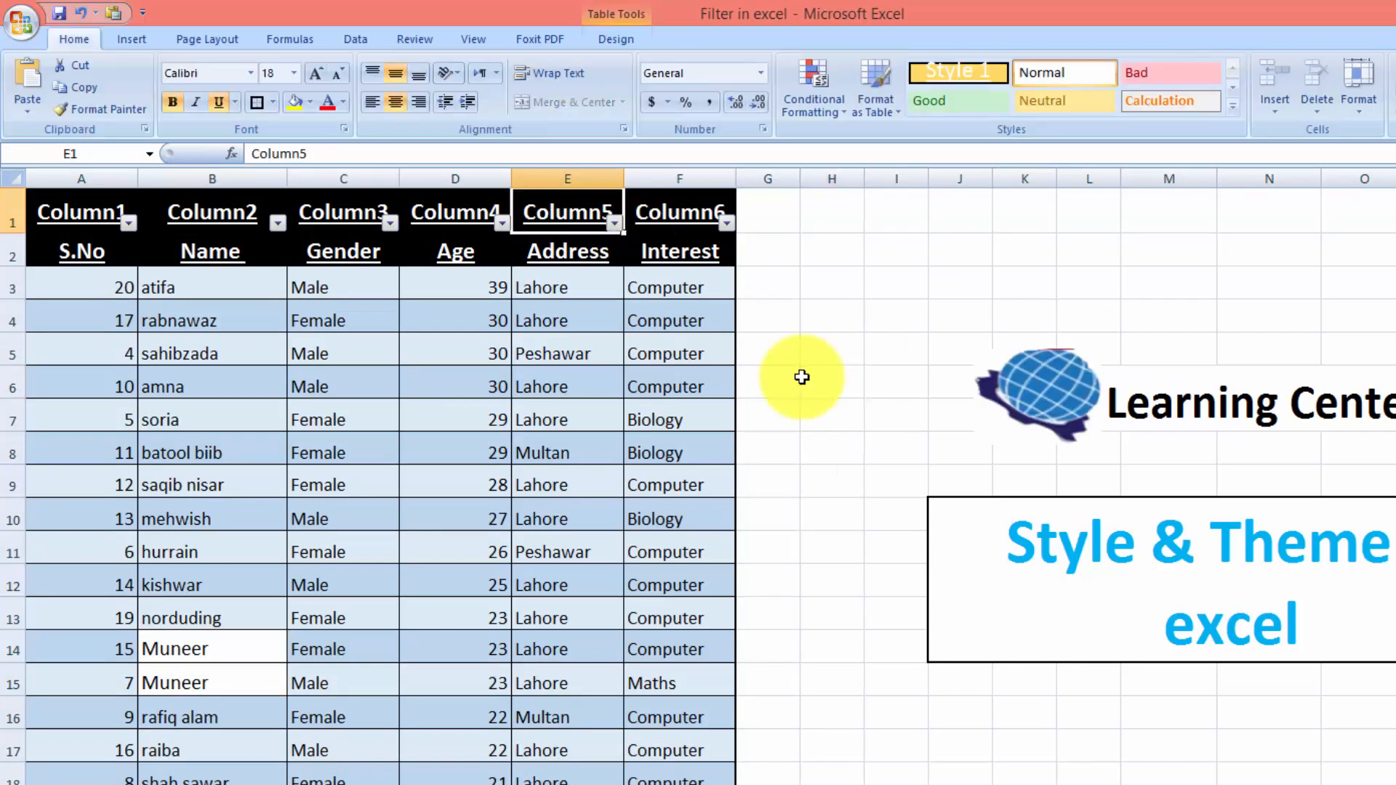
pyautogui.hotkey('ctrl', 'z')
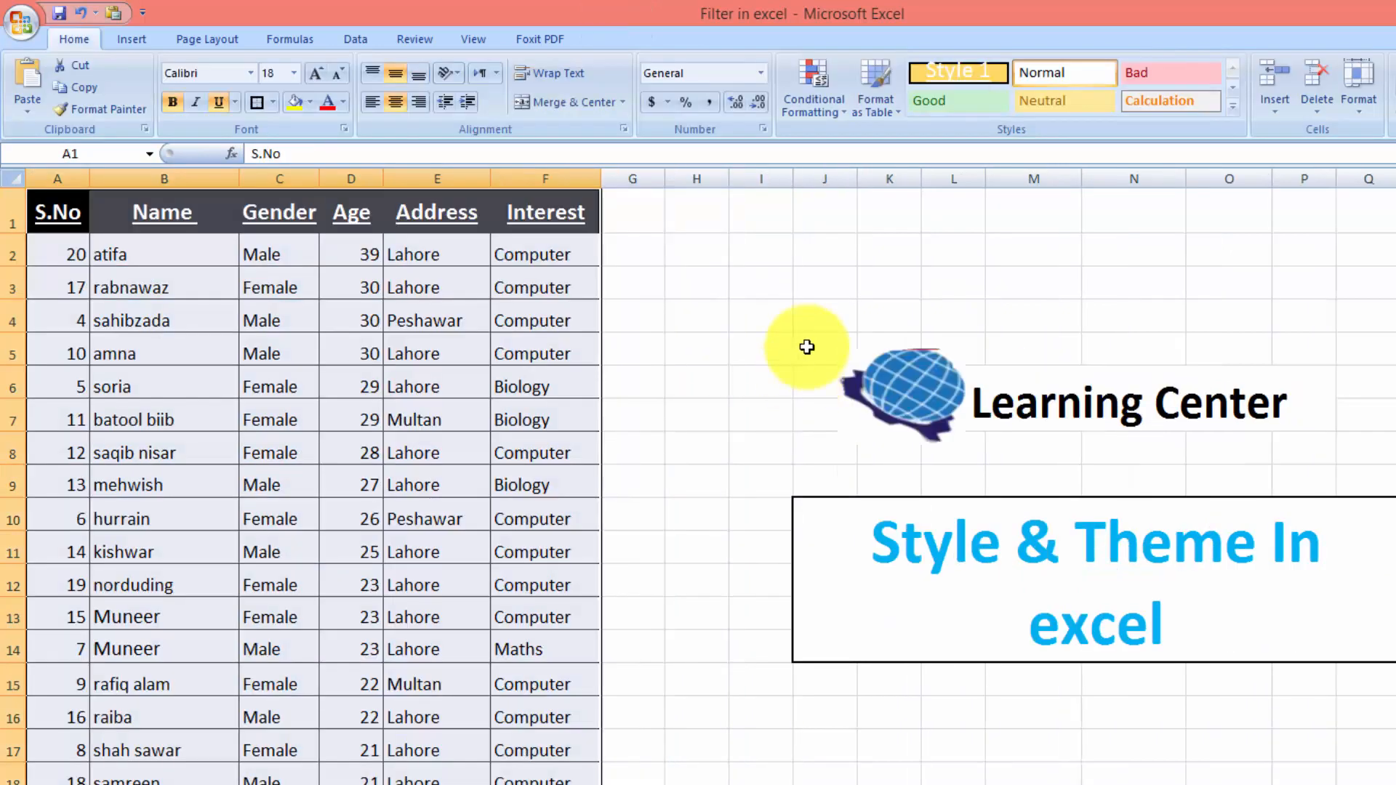
# Start a new table style, give its First Row Stripe element a gold fill, and choose a medium solid border line.
pyautogui.click(893, 114)
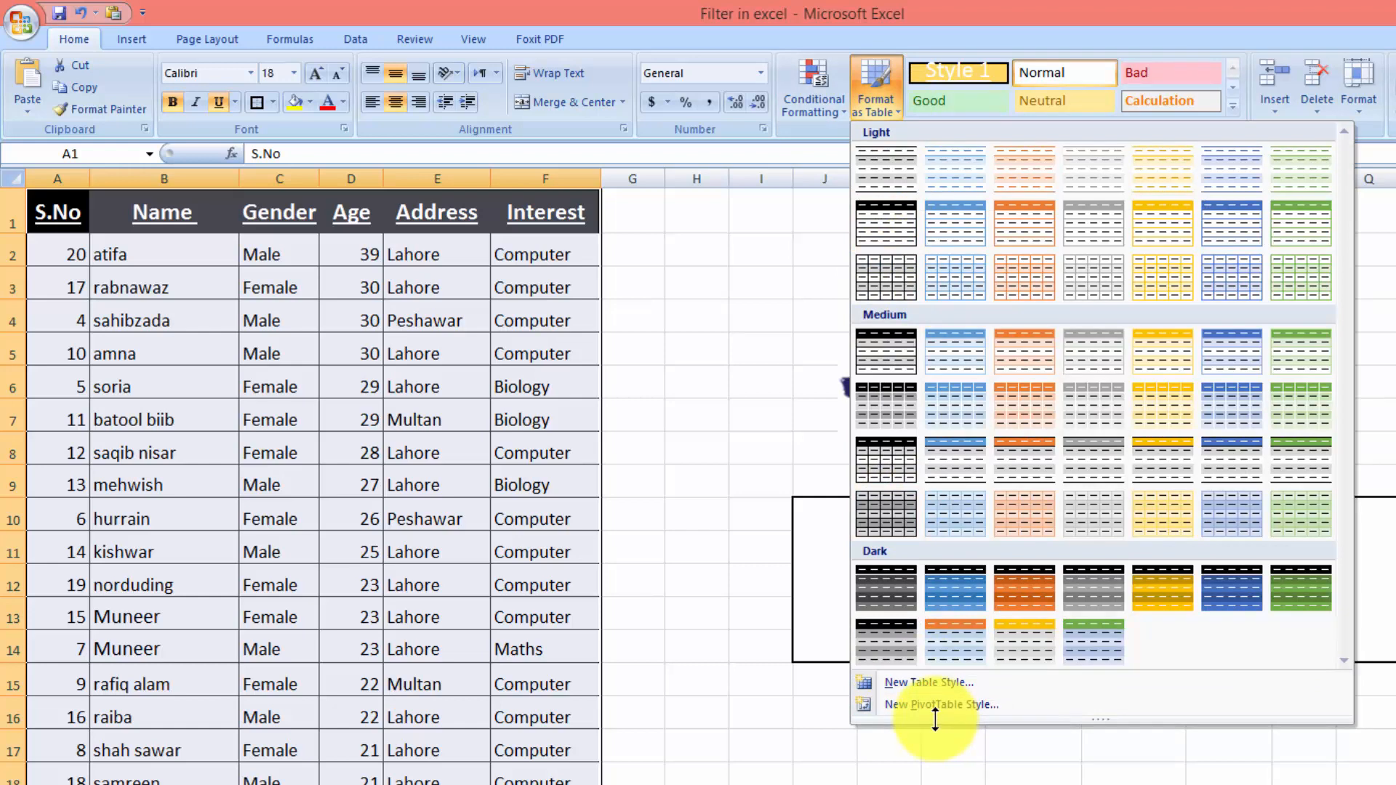
pyautogui.click(929, 684)
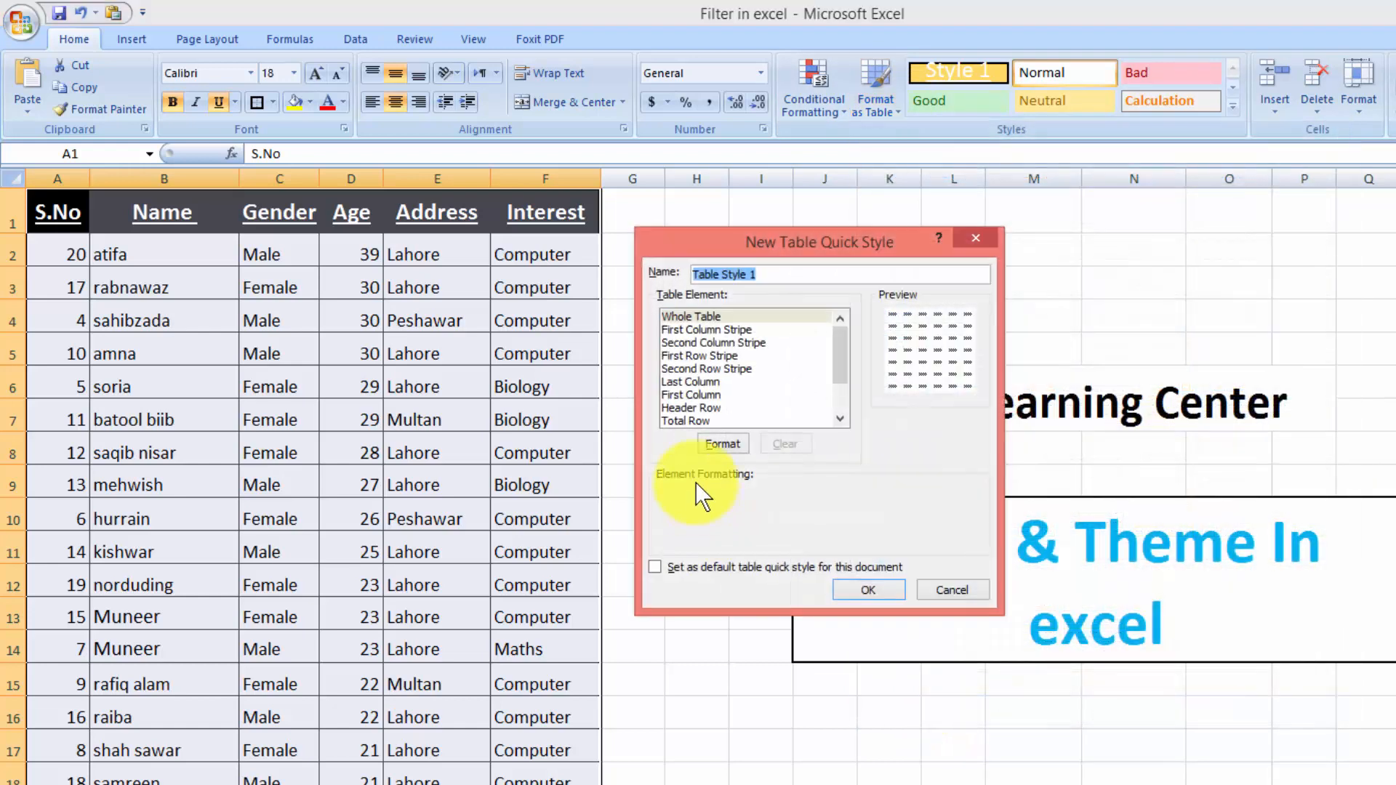
pyautogui.click(708, 355)
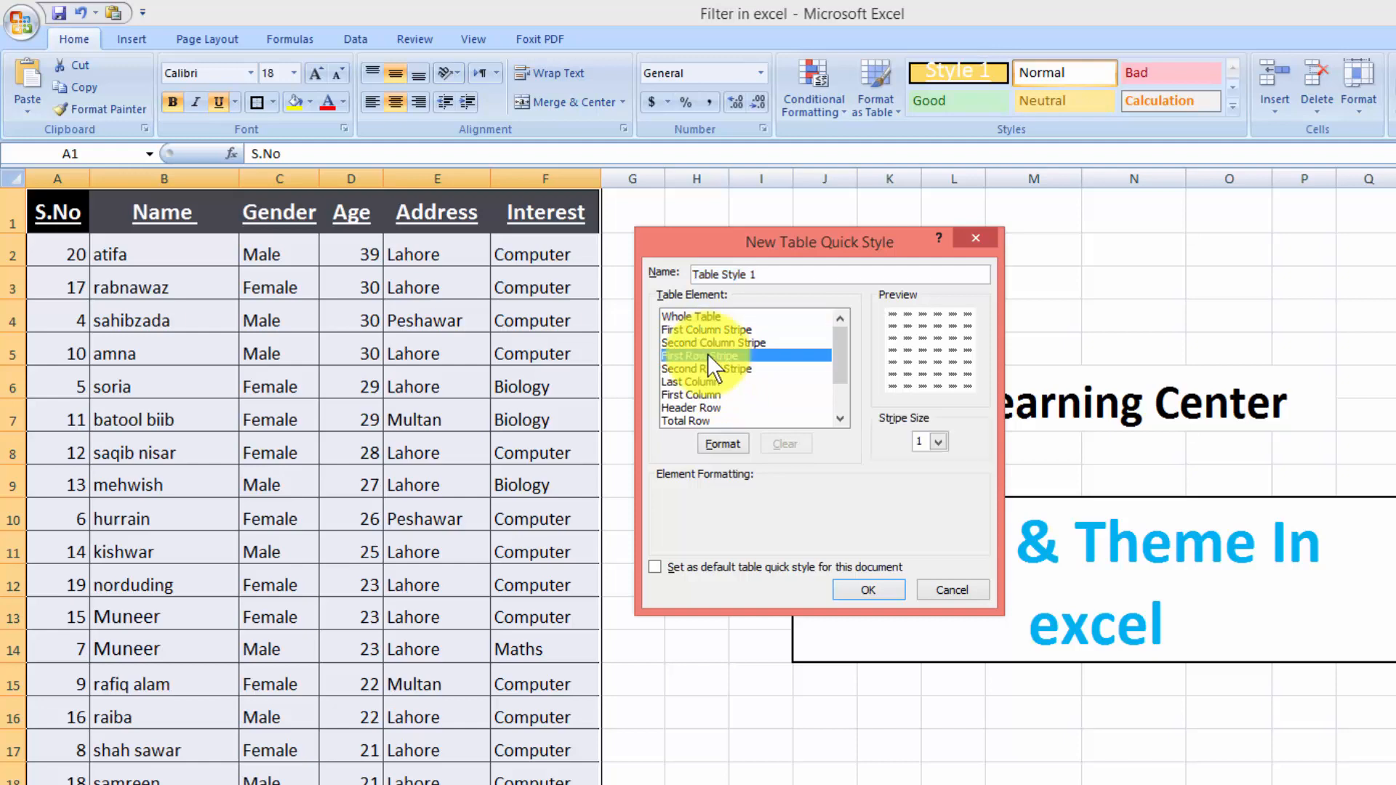
pyautogui.click(740, 445)
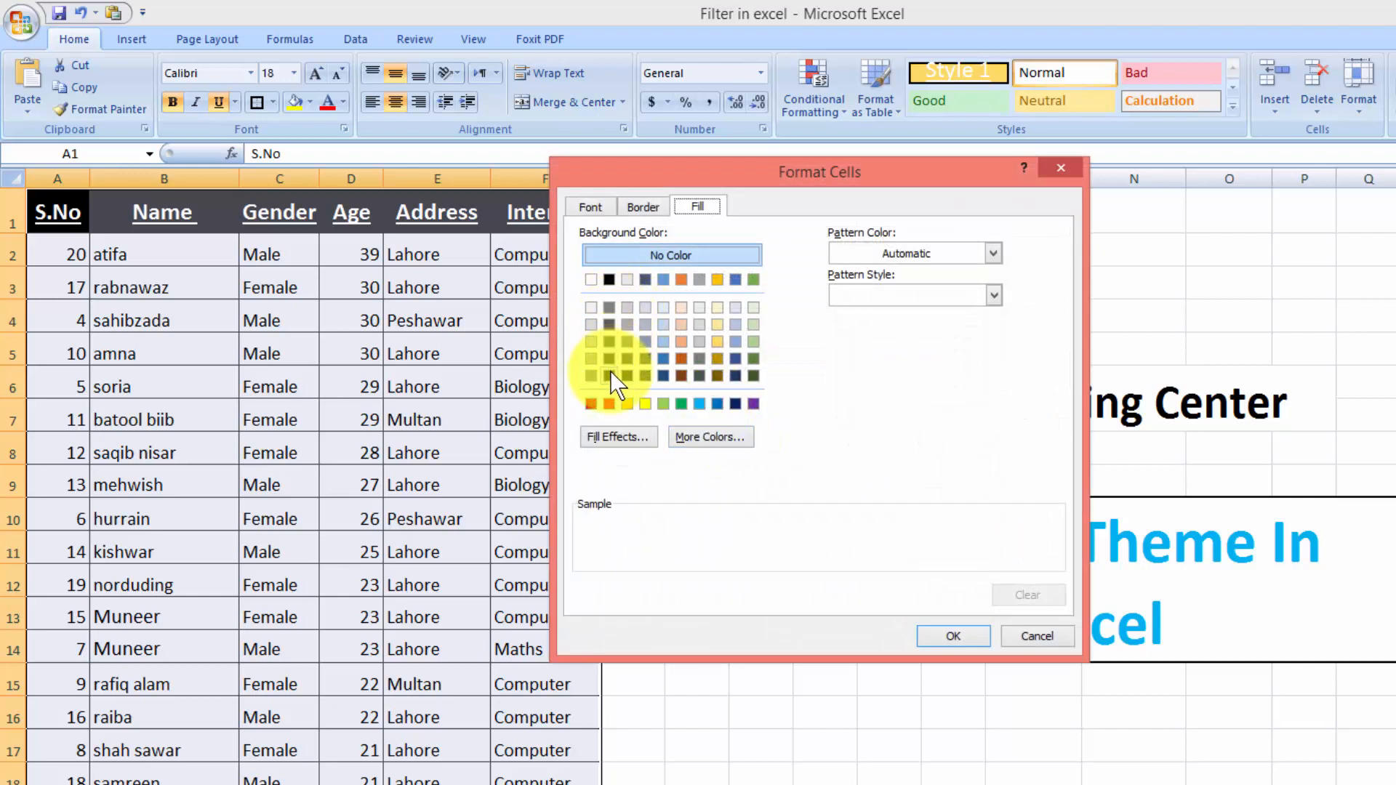
pyautogui.click(630, 406)
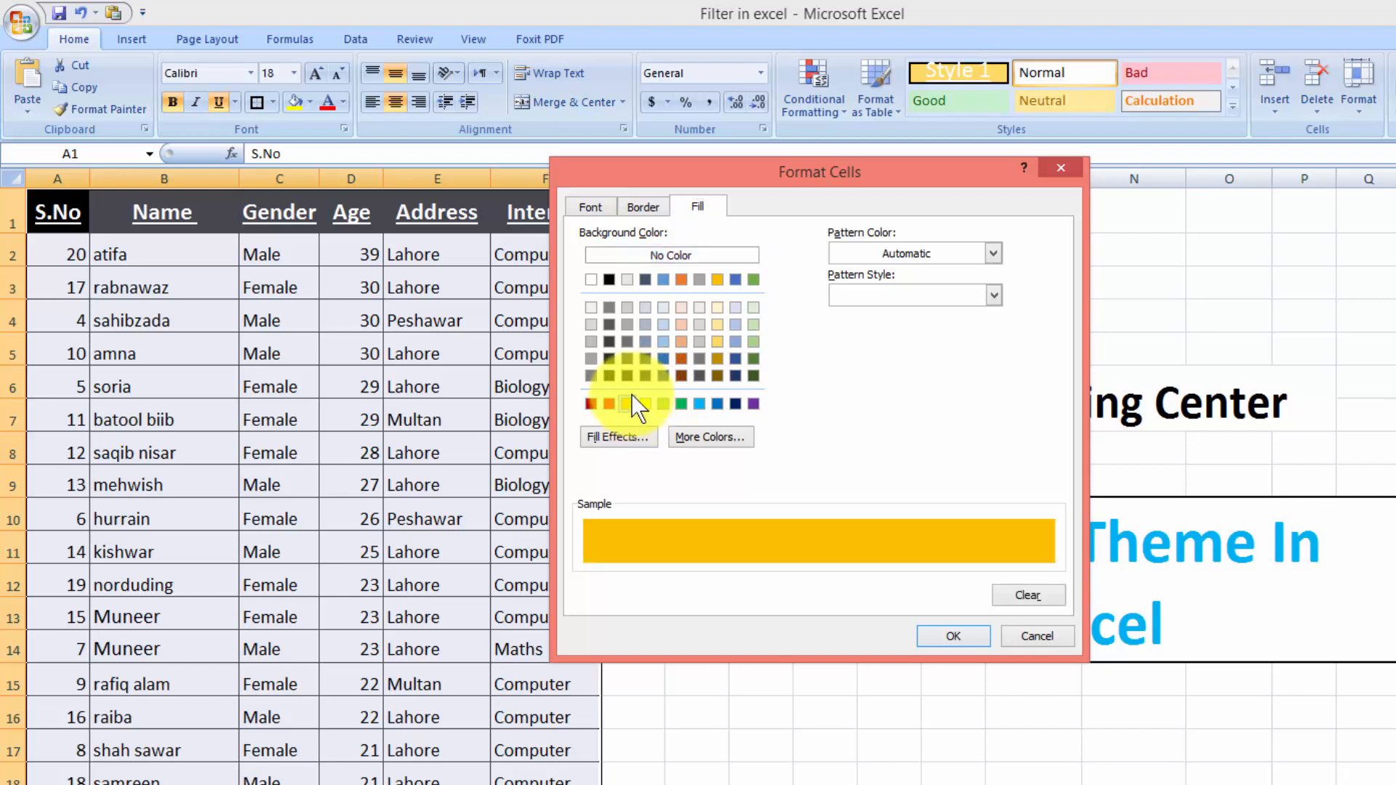
pyautogui.click(649, 204)
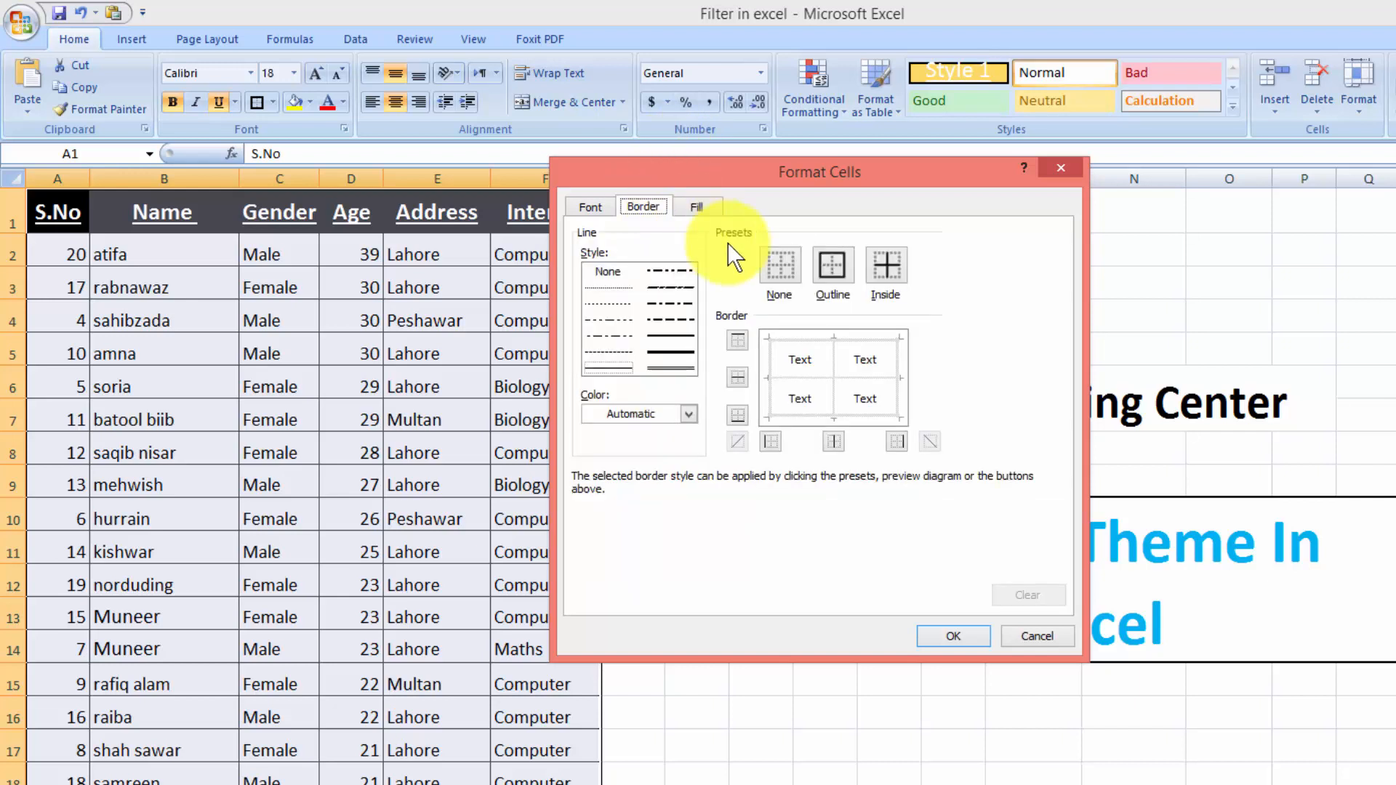
pyautogui.click(661, 343)
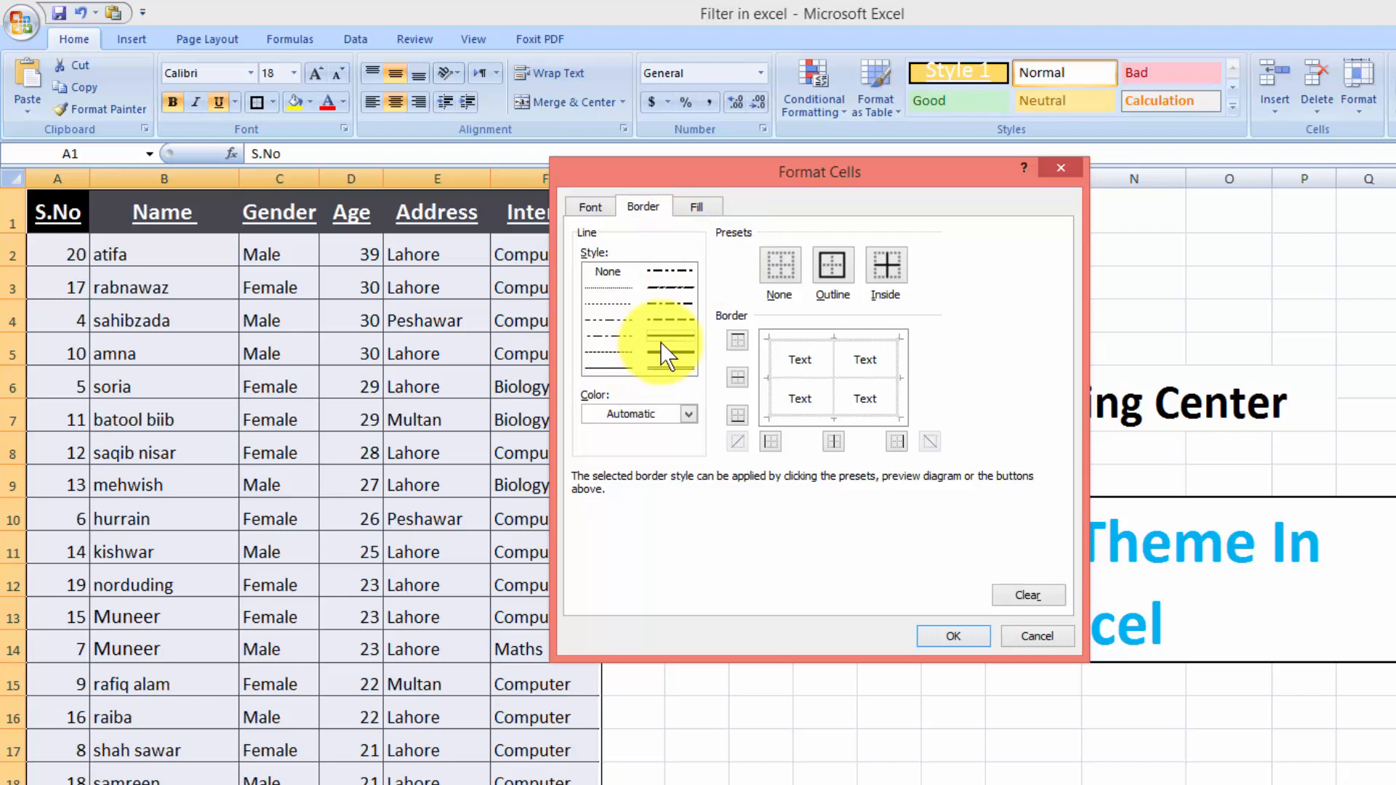
# Set the First Row Stripe font style to Regular without strikethrough, and create the table style under its default name.
pyautogui.click(608, 212)
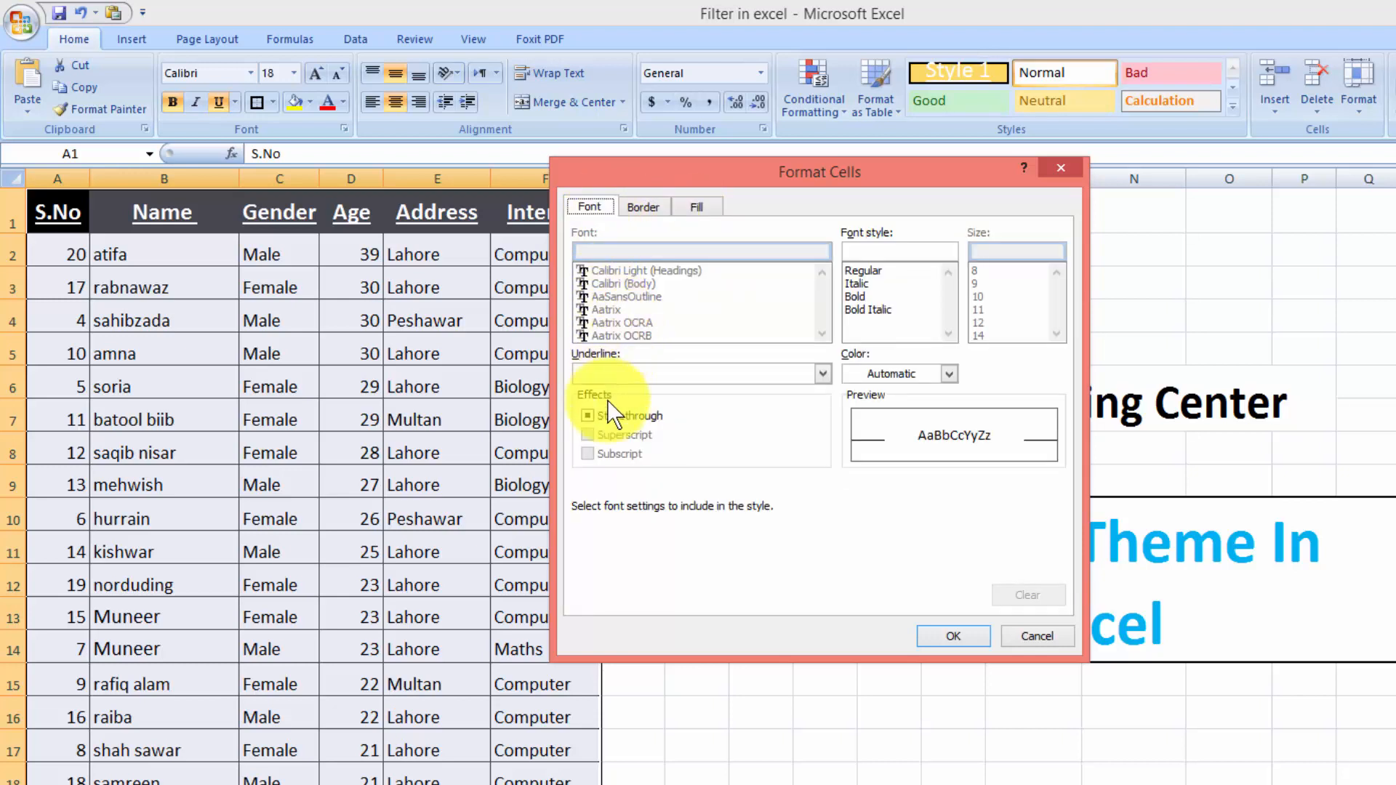
pyautogui.click(591, 417)
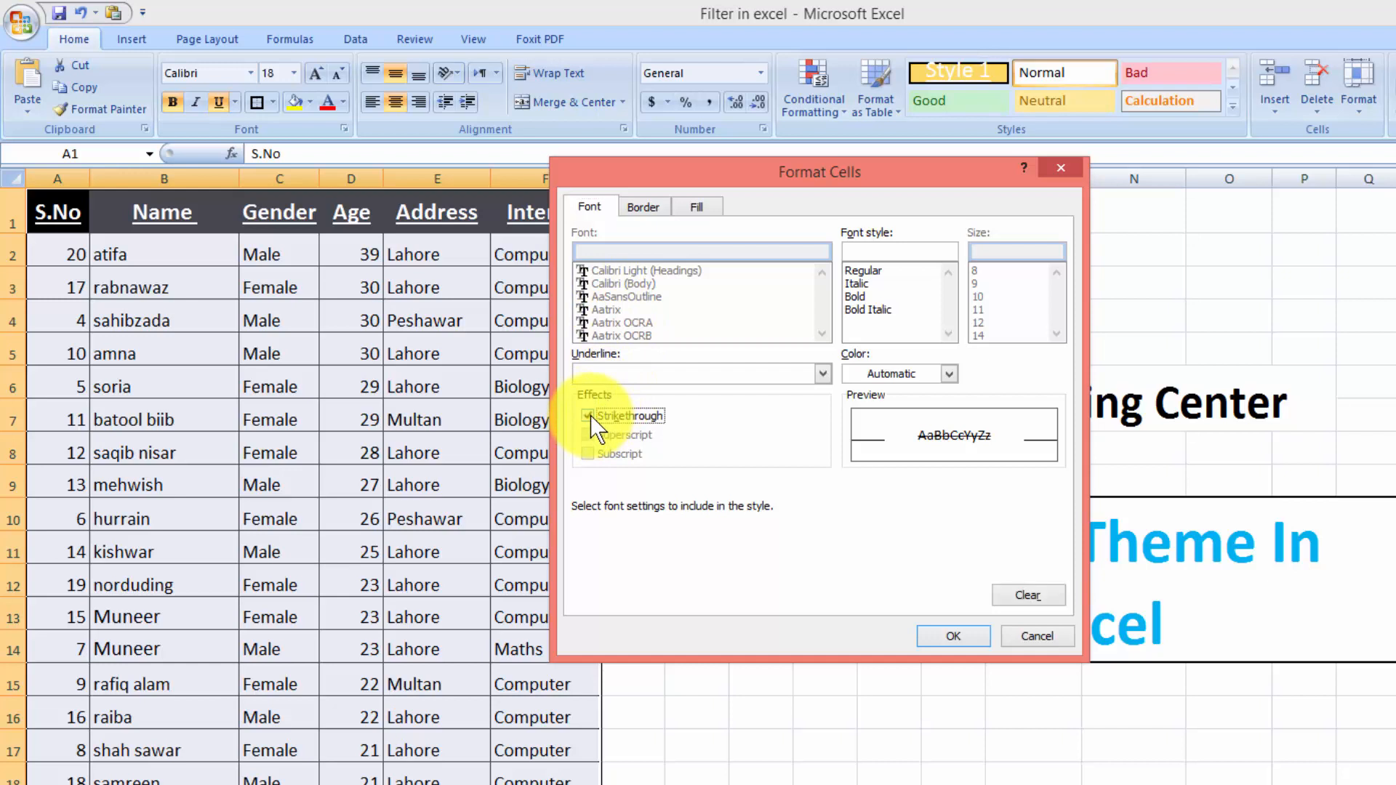
pyautogui.click(589, 416)
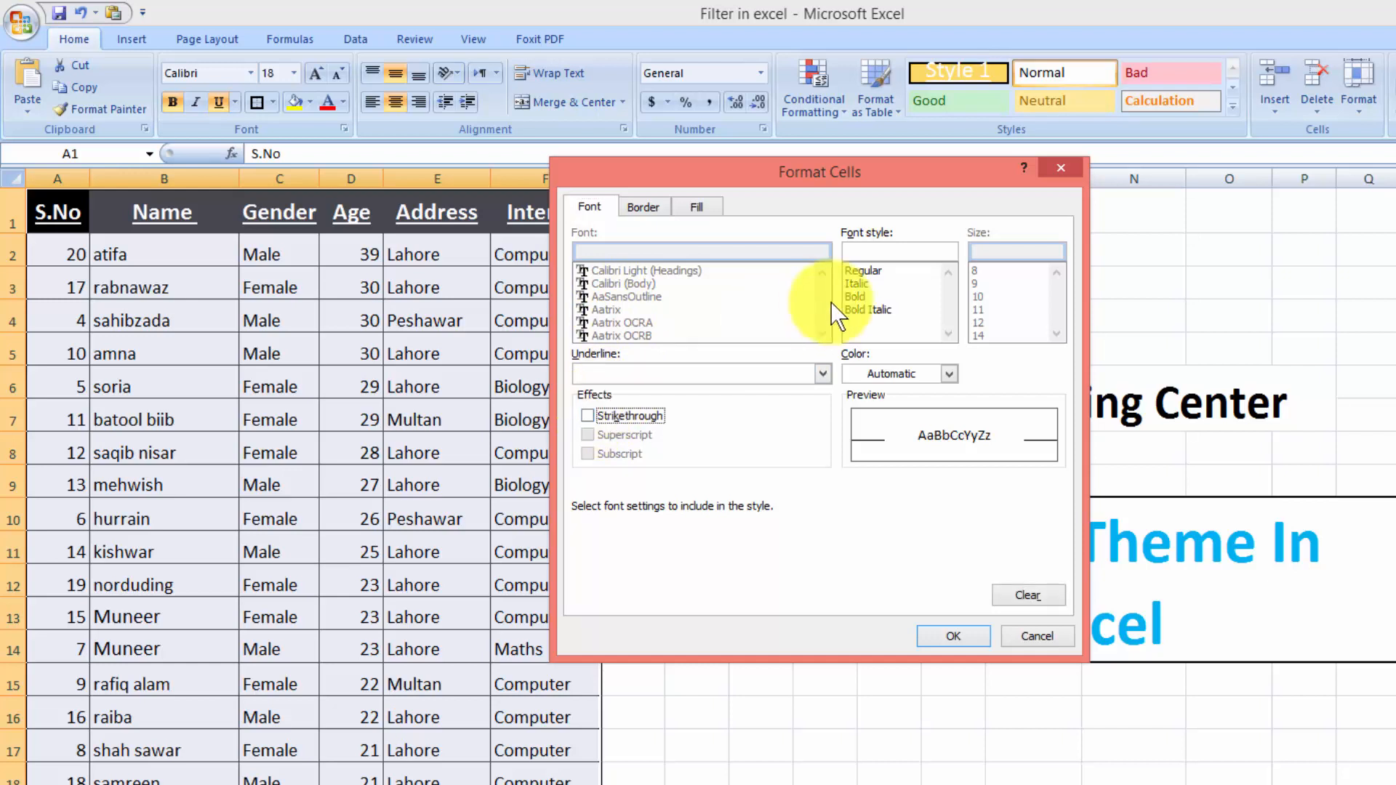
pyautogui.click(852, 272)
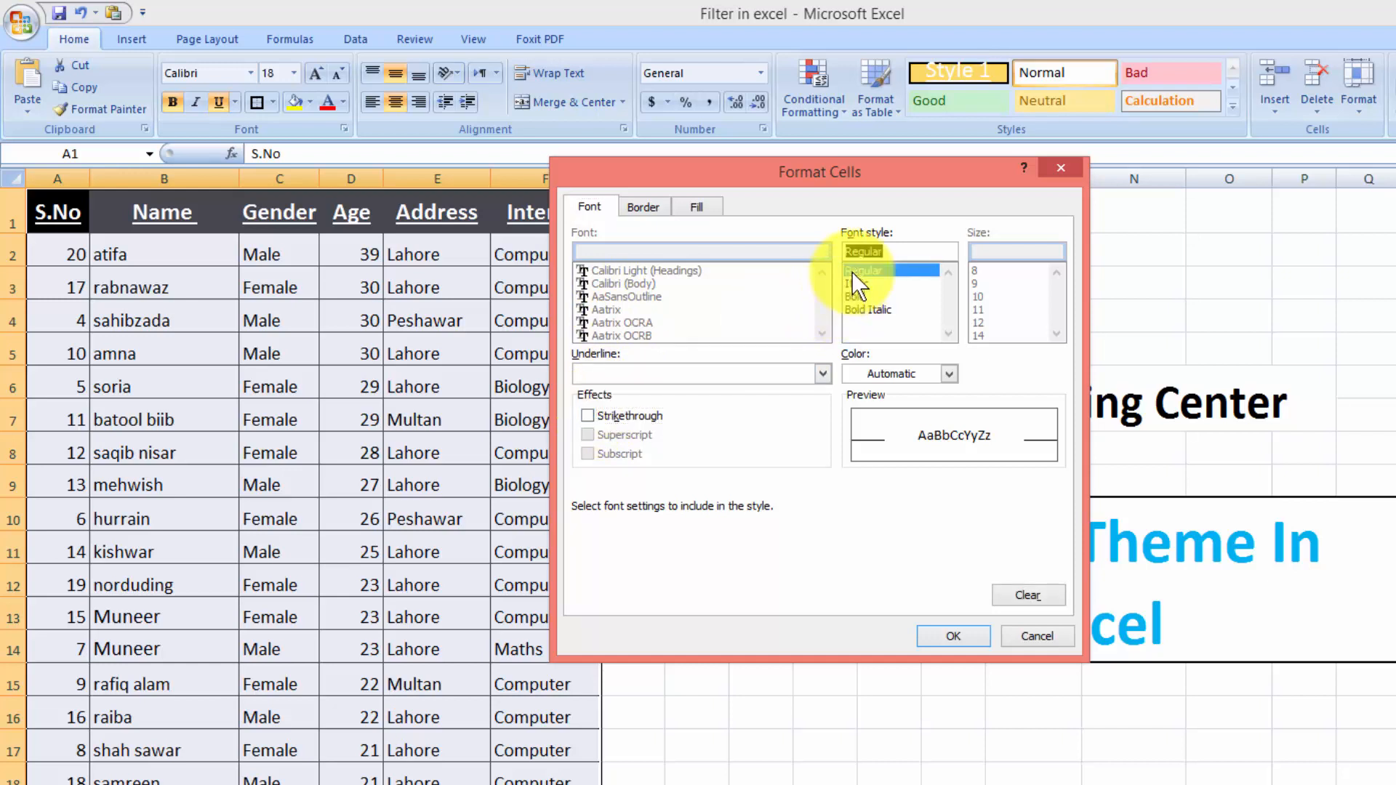
pyautogui.click(942, 638)
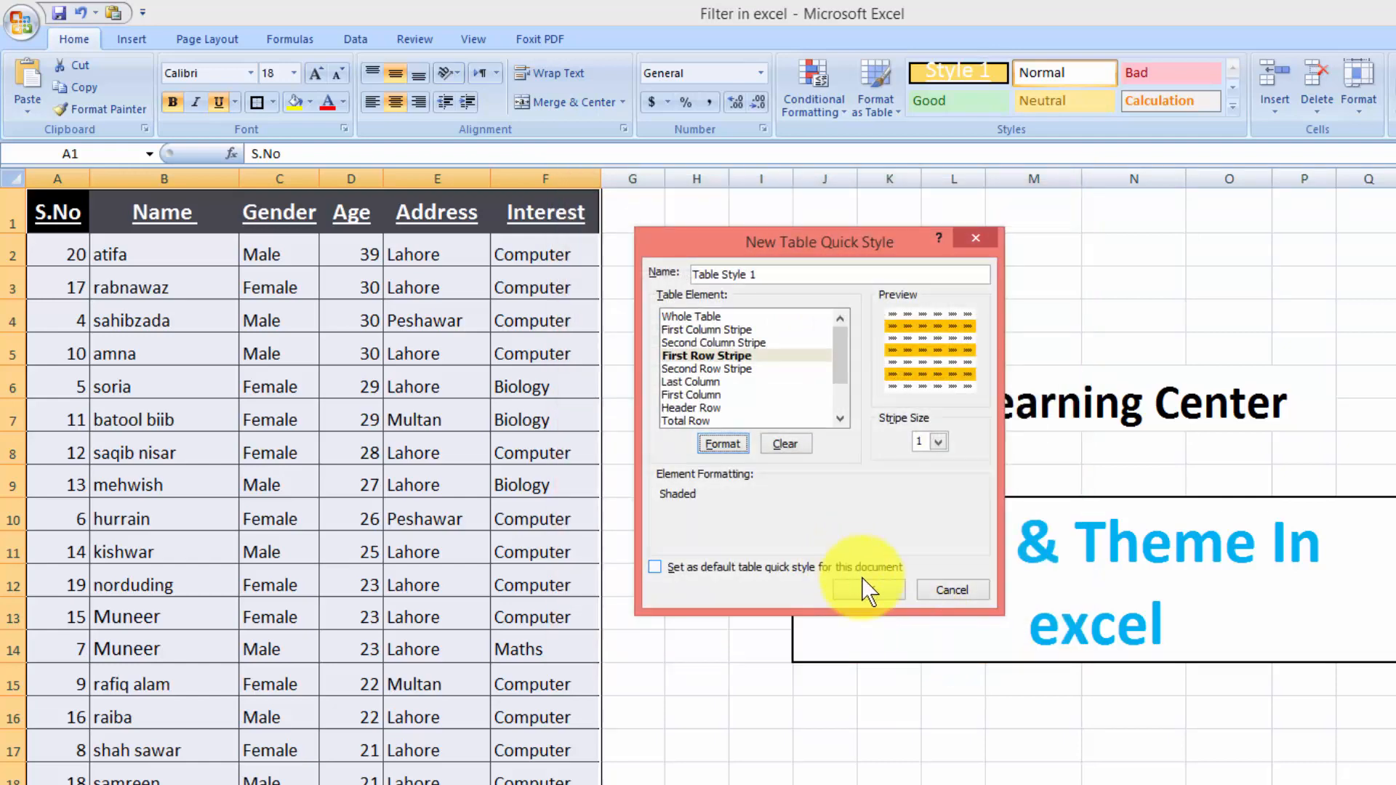
pyautogui.click(862, 583)
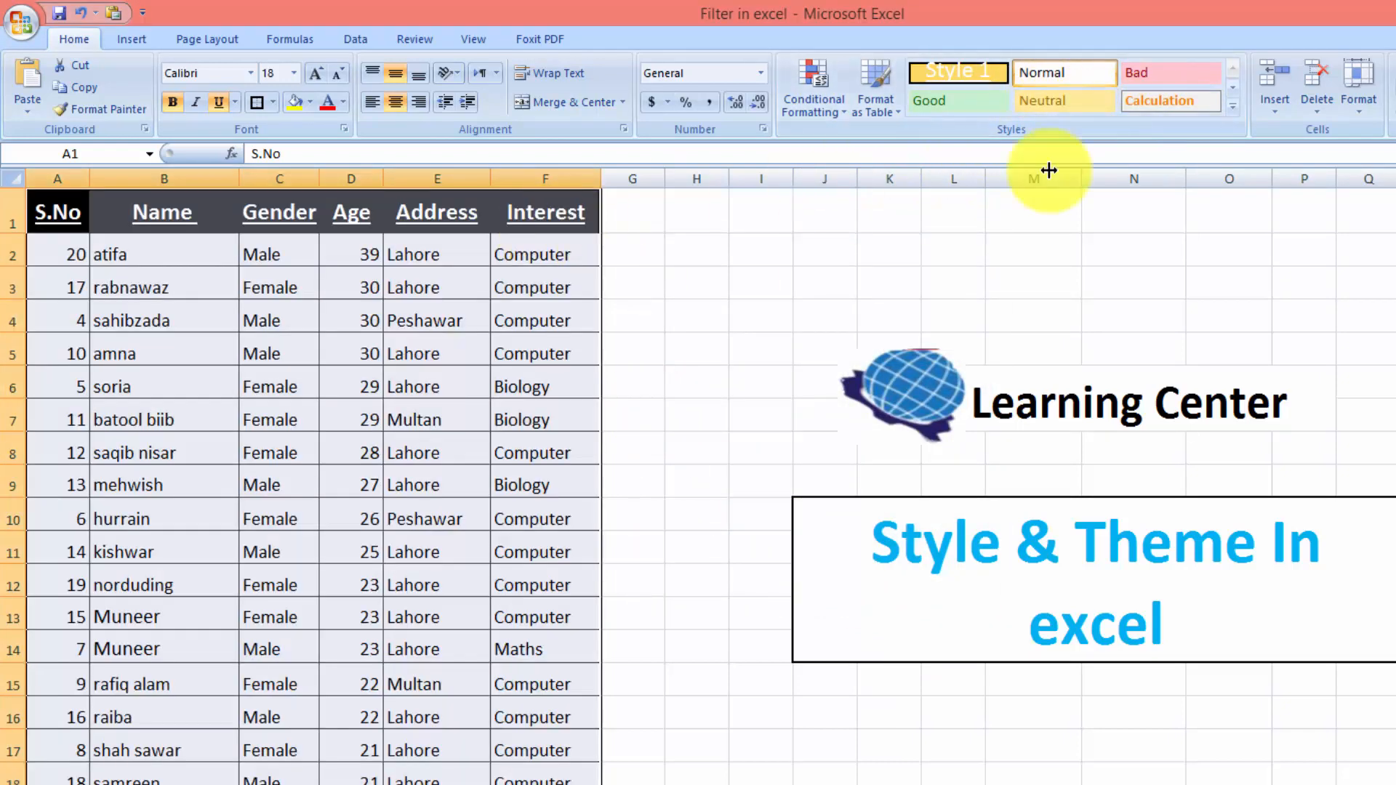
# Format the student list as a table with the blue header light style, and turn off its header row.
pyautogui.click(1234, 109)
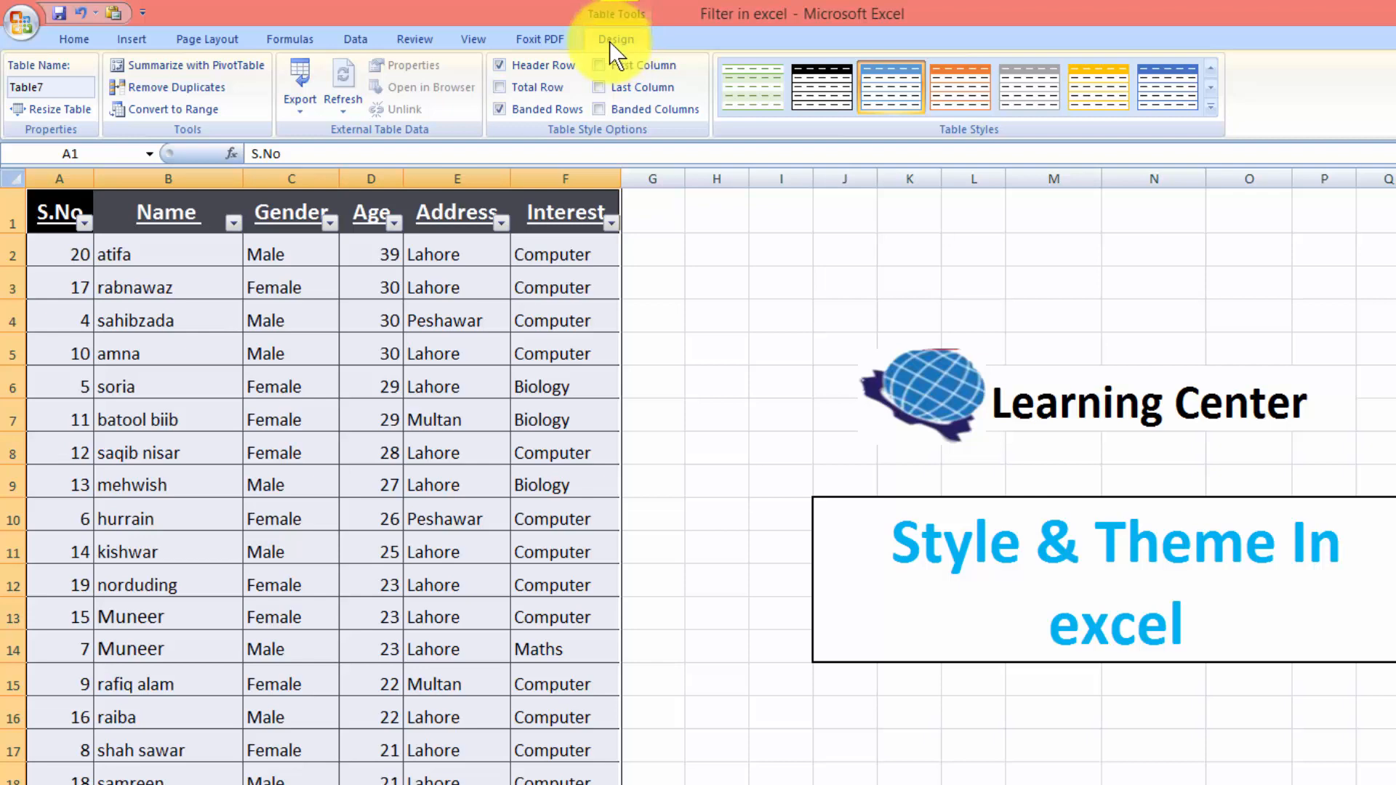
pyautogui.click(525, 66)
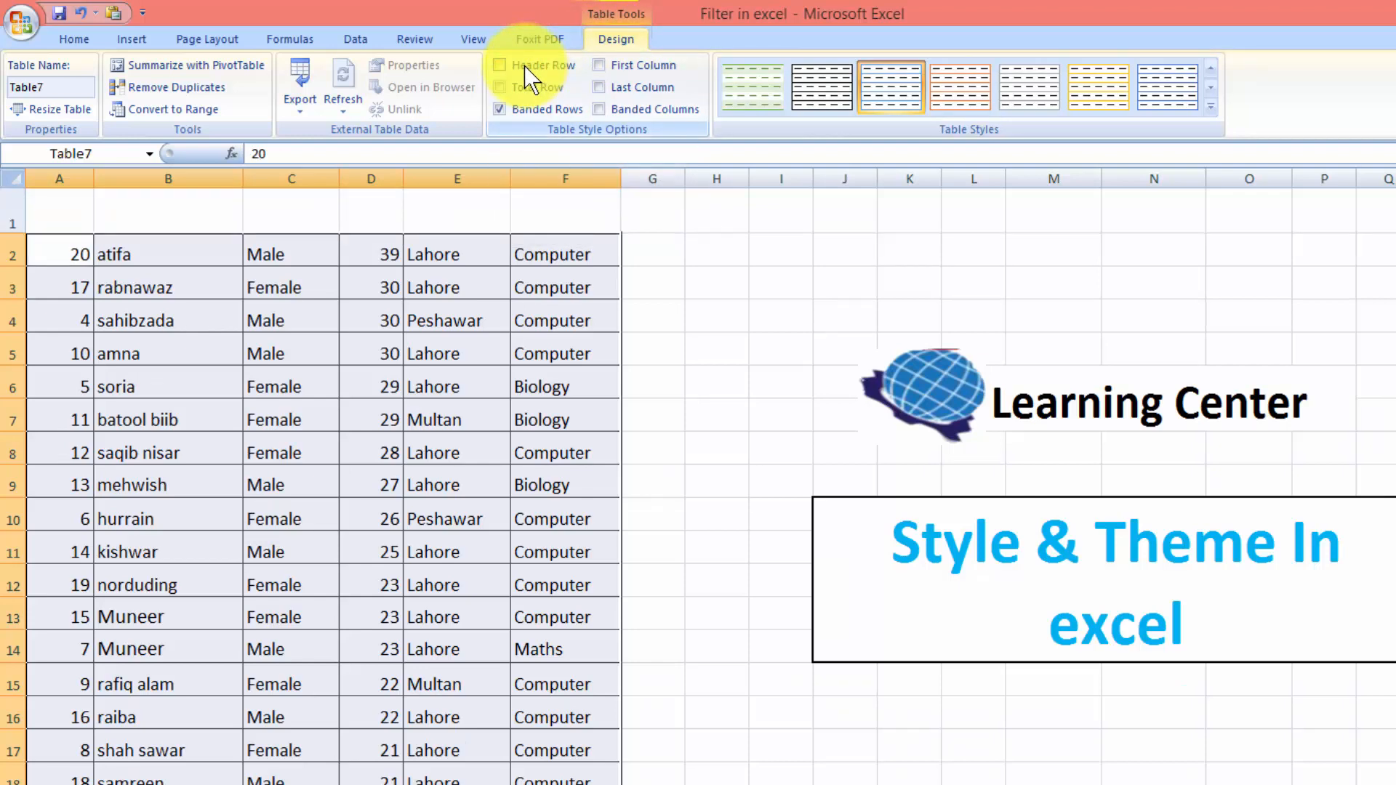
# Turn the student table's header row back on and add a total row.
pyautogui.click(525, 65)
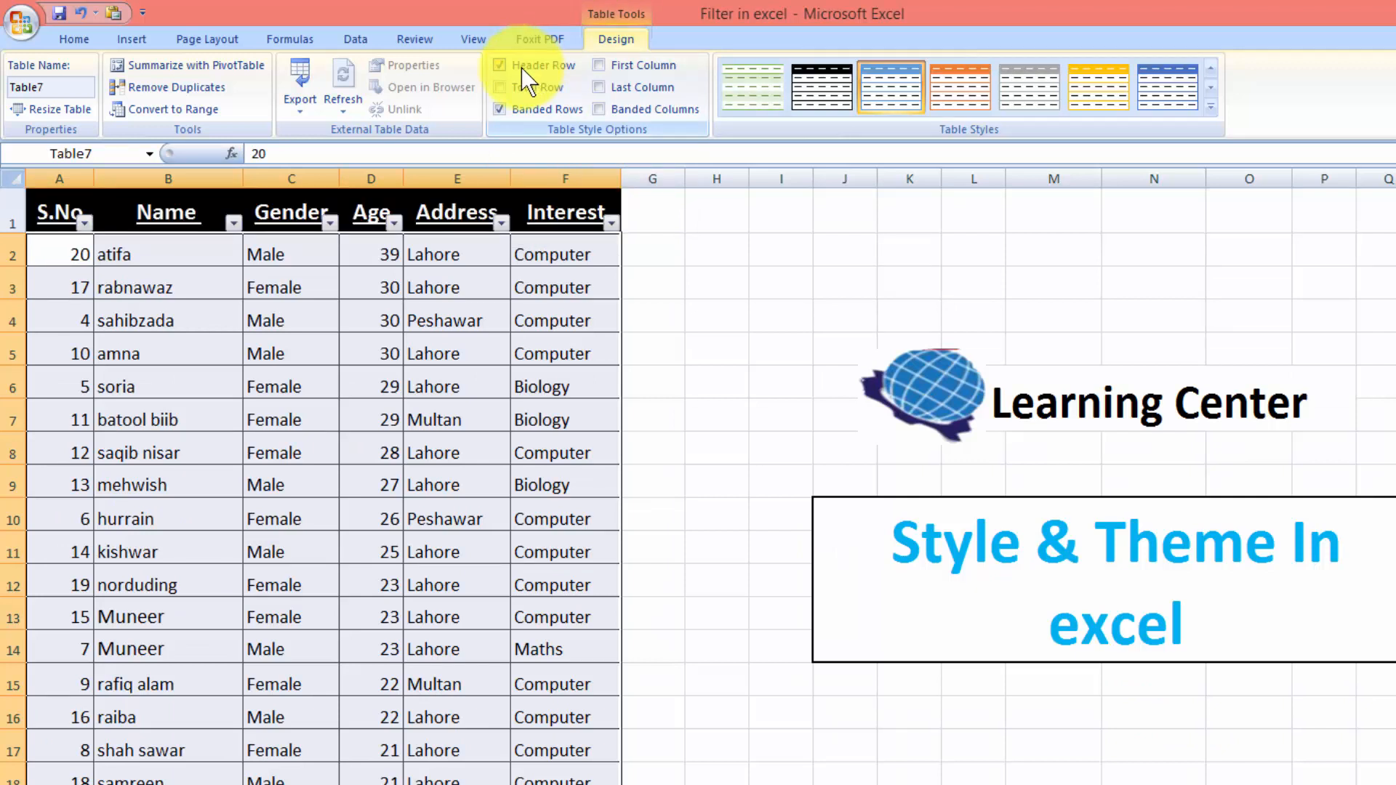
pyautogui.click(498, 86)
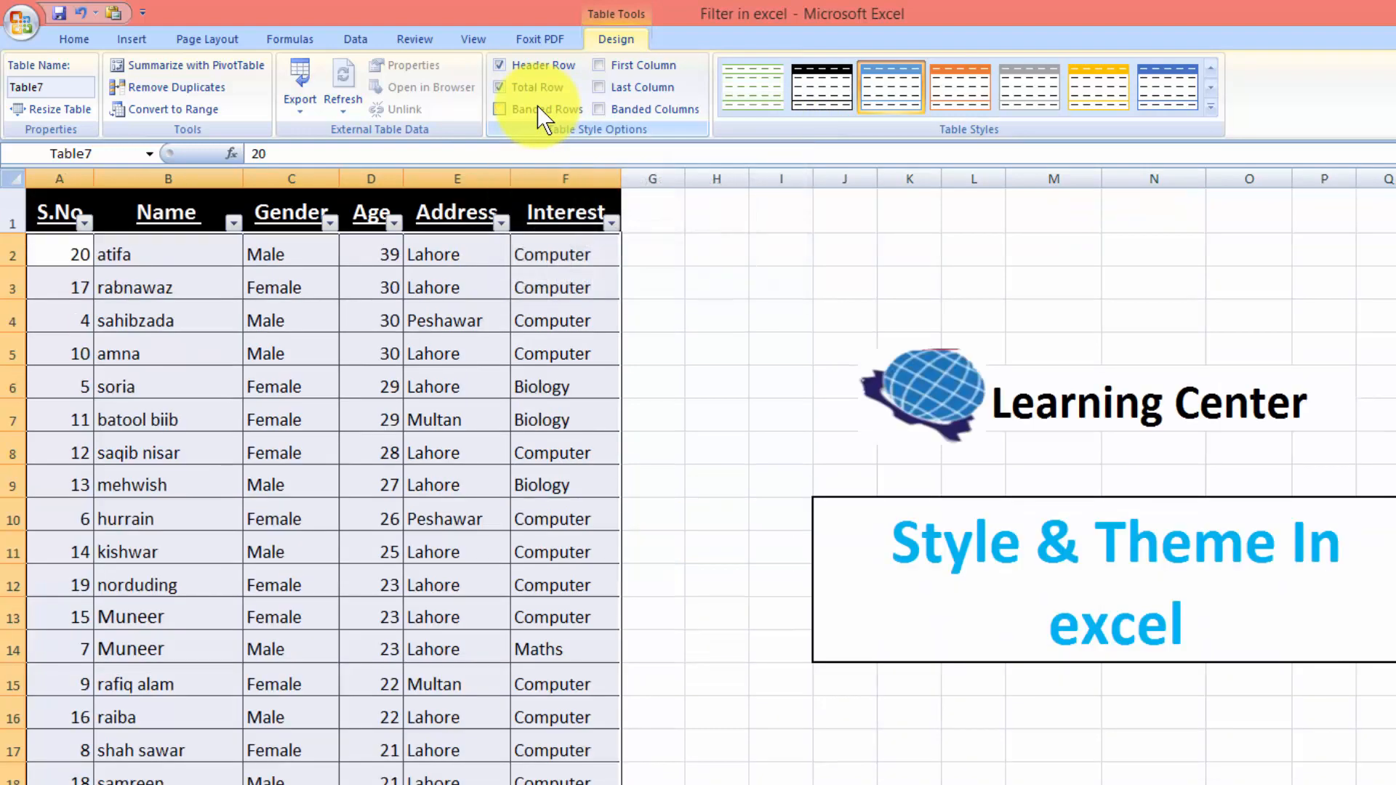
# Toggle the table's banded rows off and on twice to compare the effect, leaving the banding on.
pyautogui.click(542, 111)
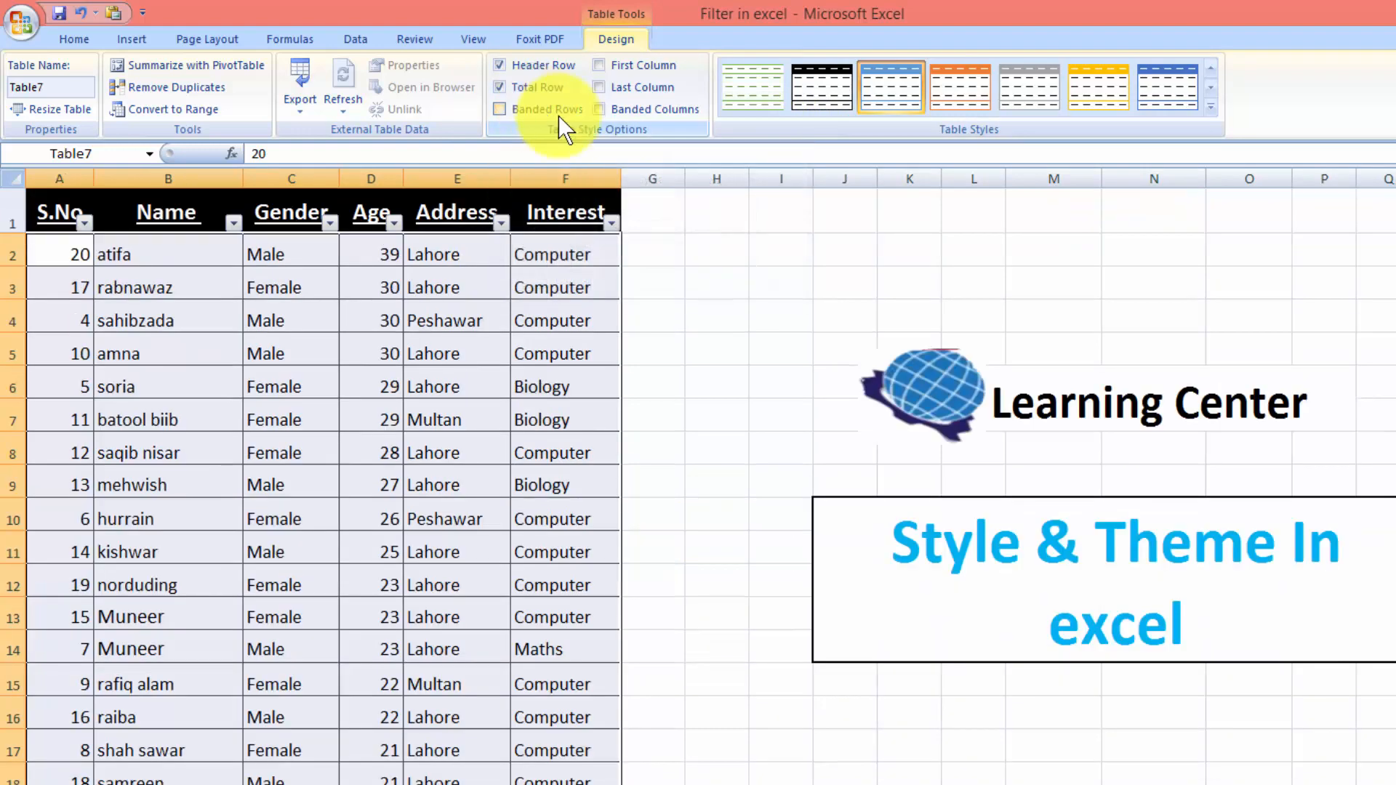
pyautogui.scroll(-1, 698, 480)
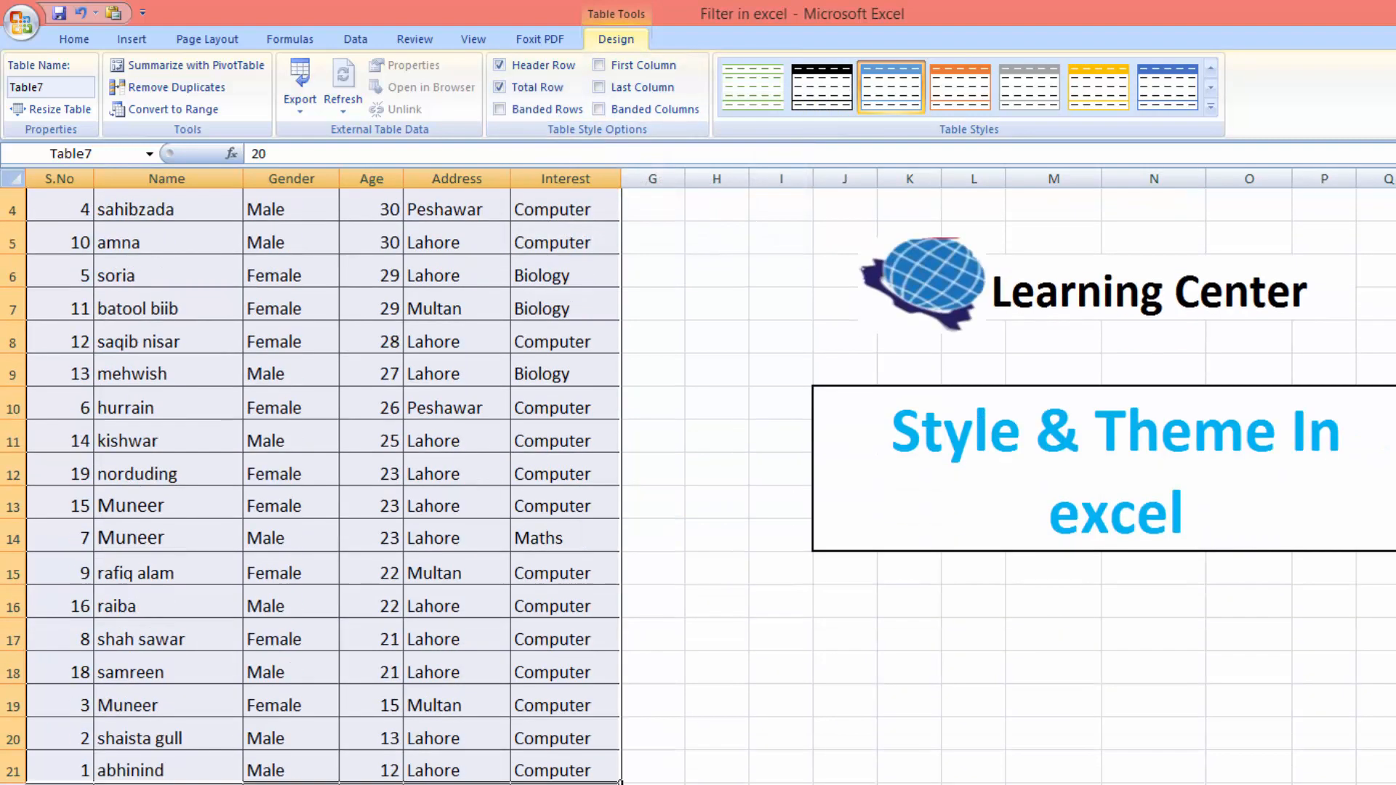
pyautogui.scroll(1, 698, 480)
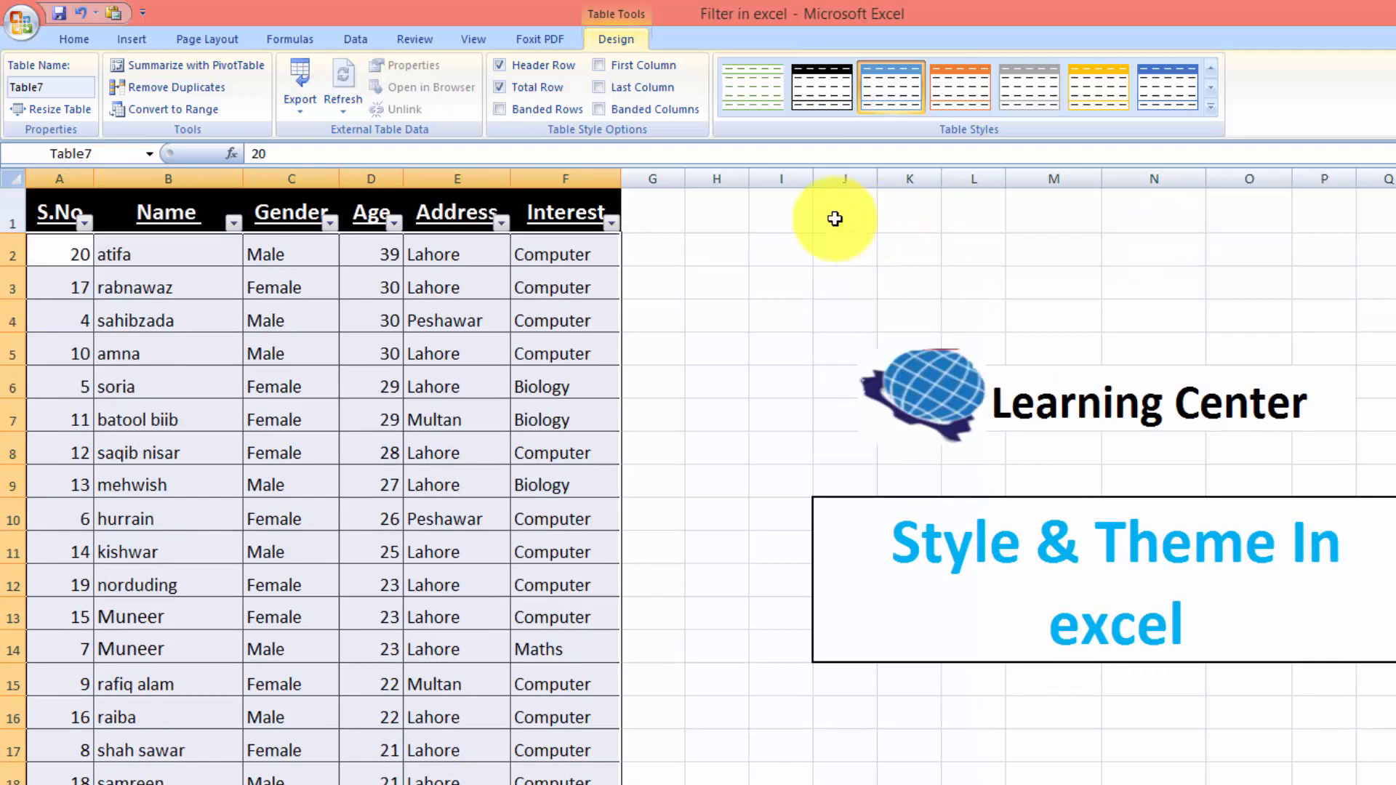
pyautogui.click(512, 107)
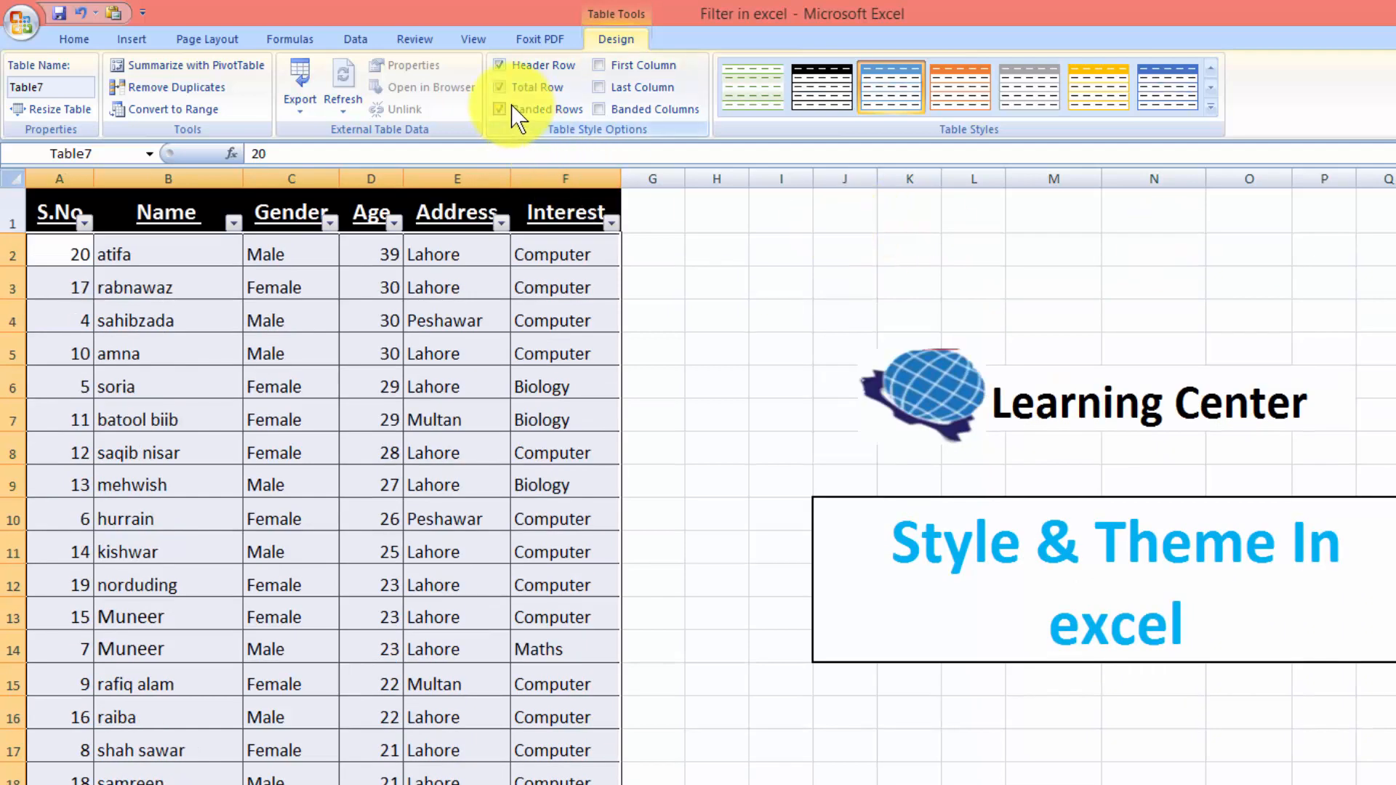
pyautogui.click(512, 108)
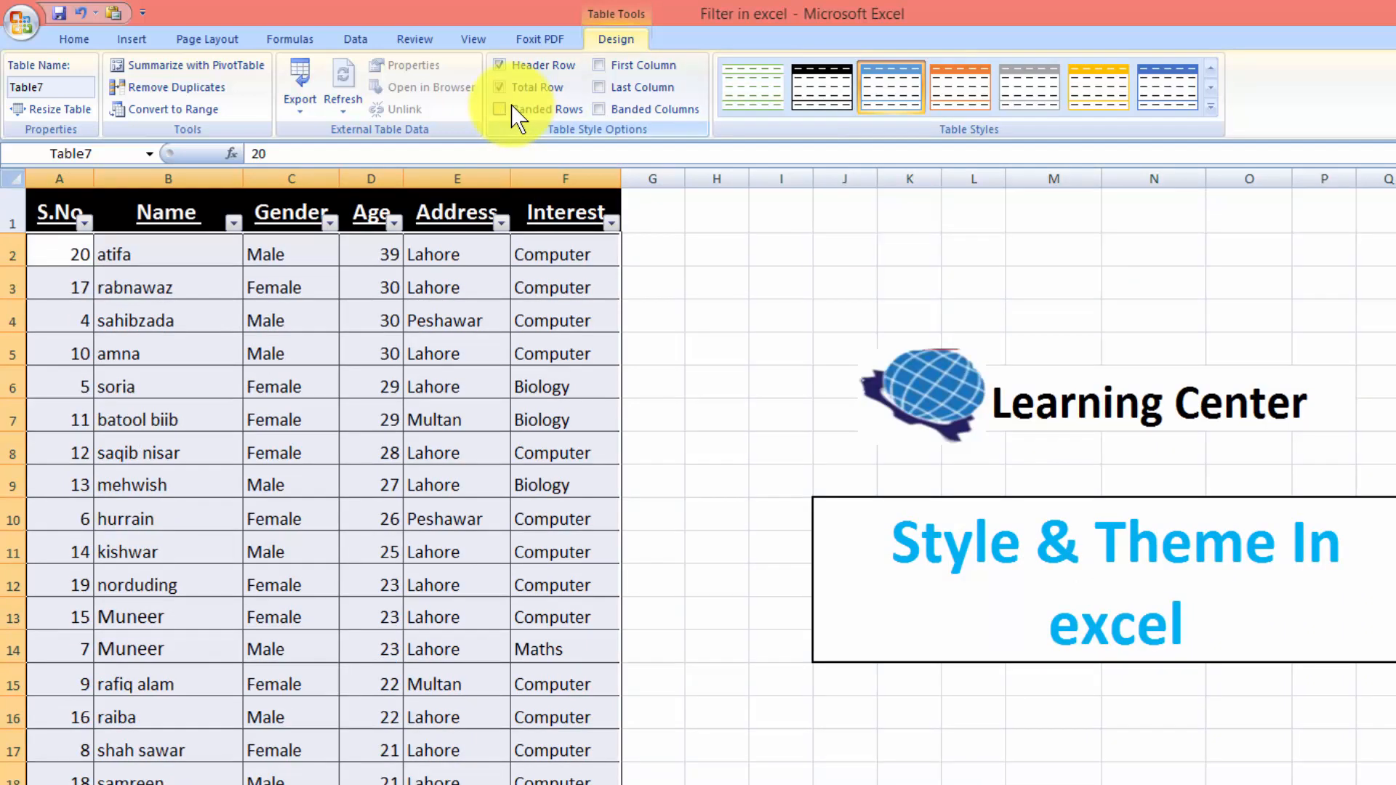
pyautogui.click(513, 109)
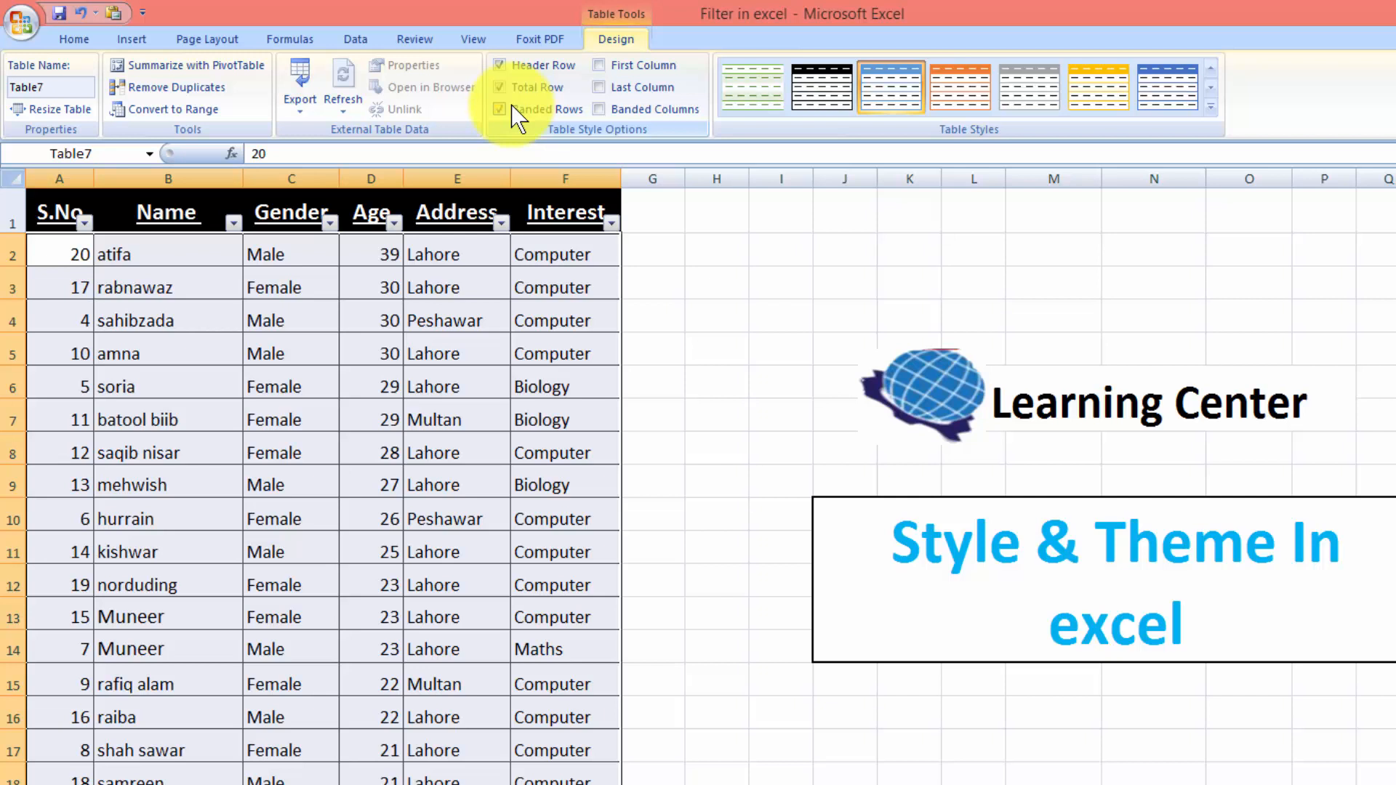
# Try the table's First Column, Last Column and Banded Columns options one at a time, turning each off again.
pyautogui.click(604, 64)
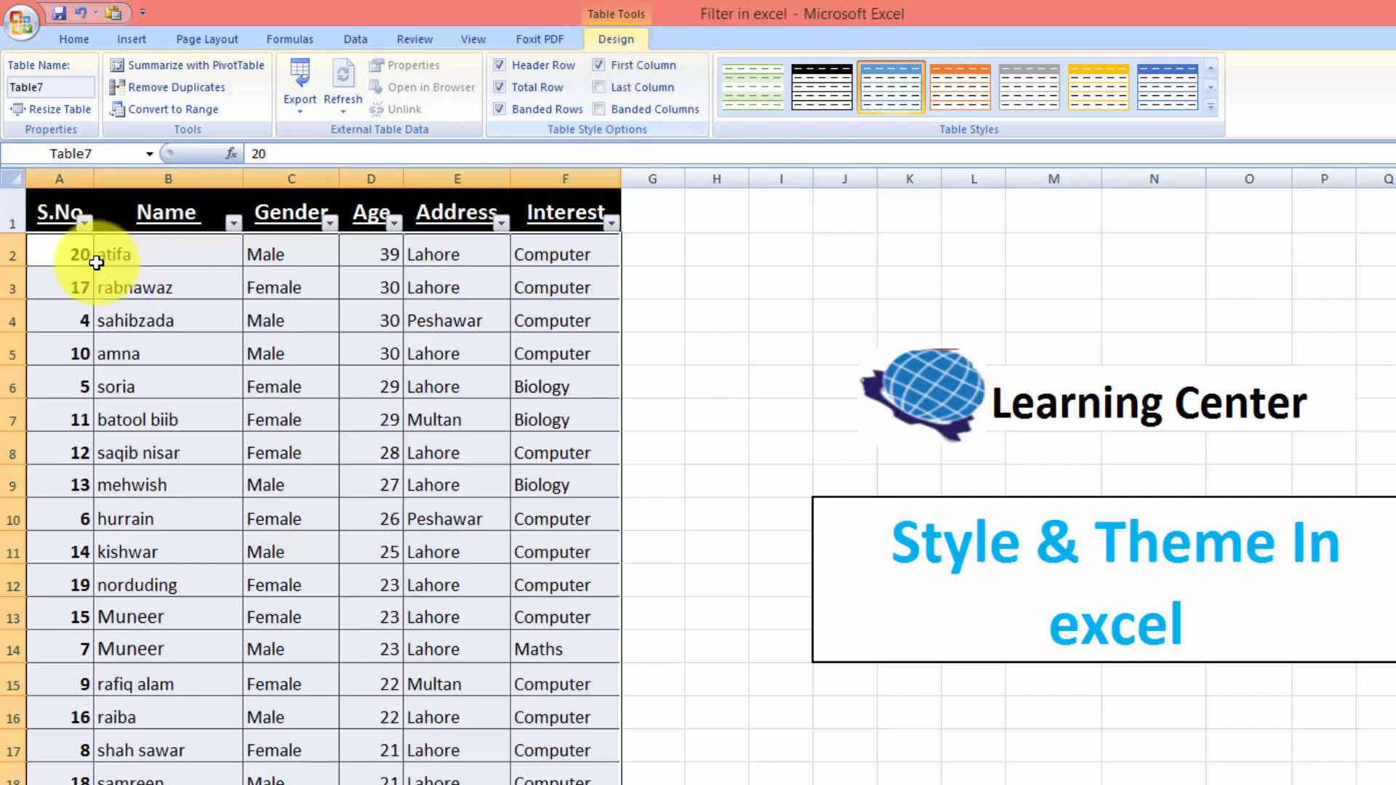
pyautogui.click(608, 67)
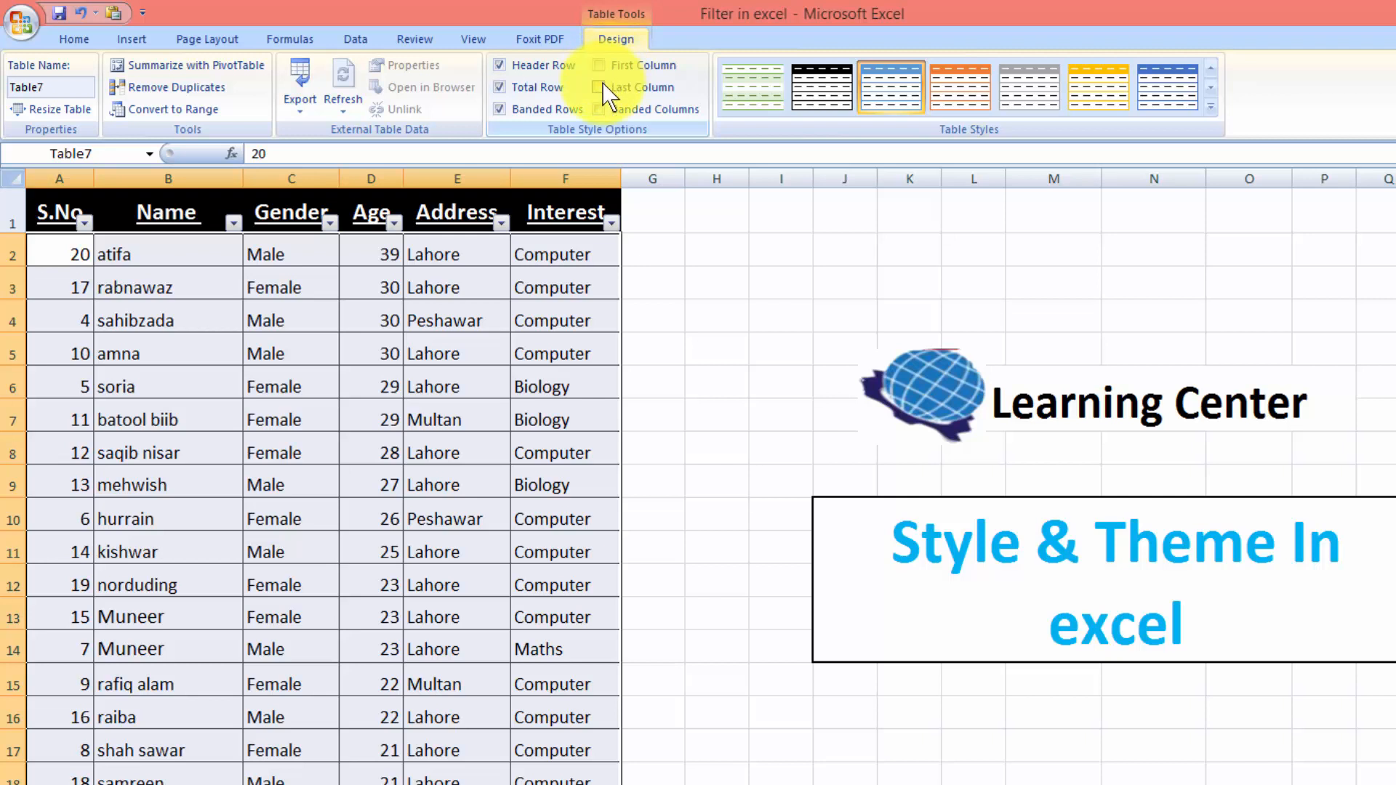
pyautogui.click(603, 83)
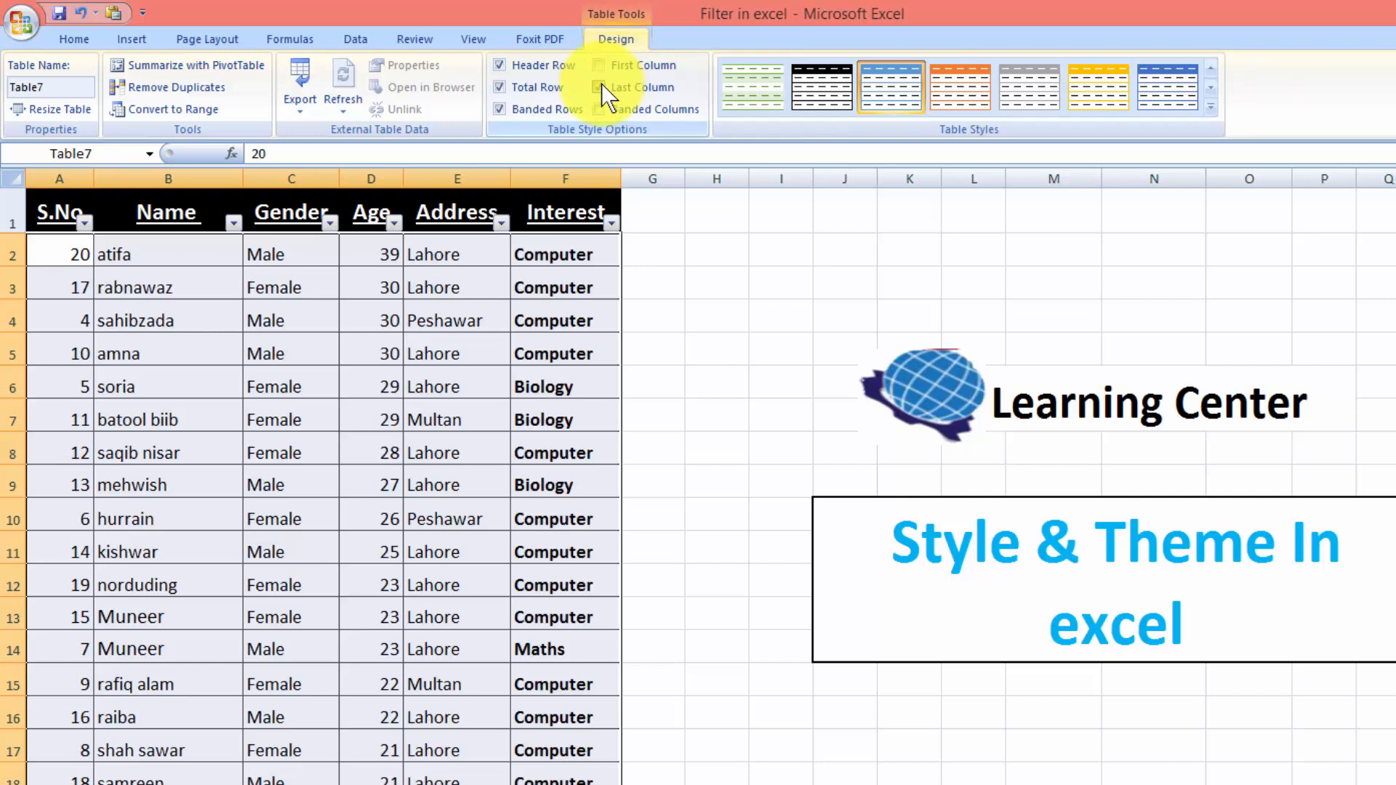
pyautogui.click(601, 84)
pyautogui.click(598, 109)
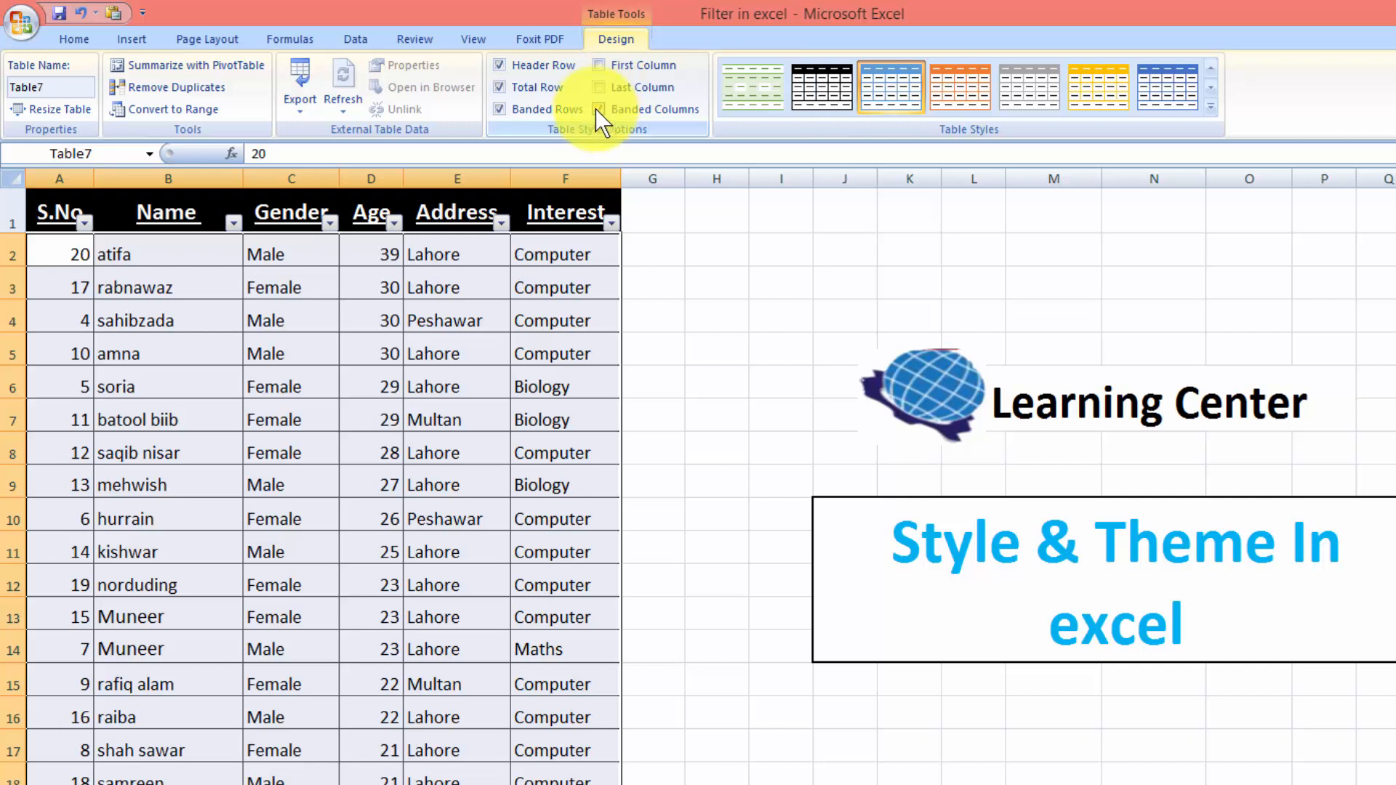
pyautogui.click(595, 108)
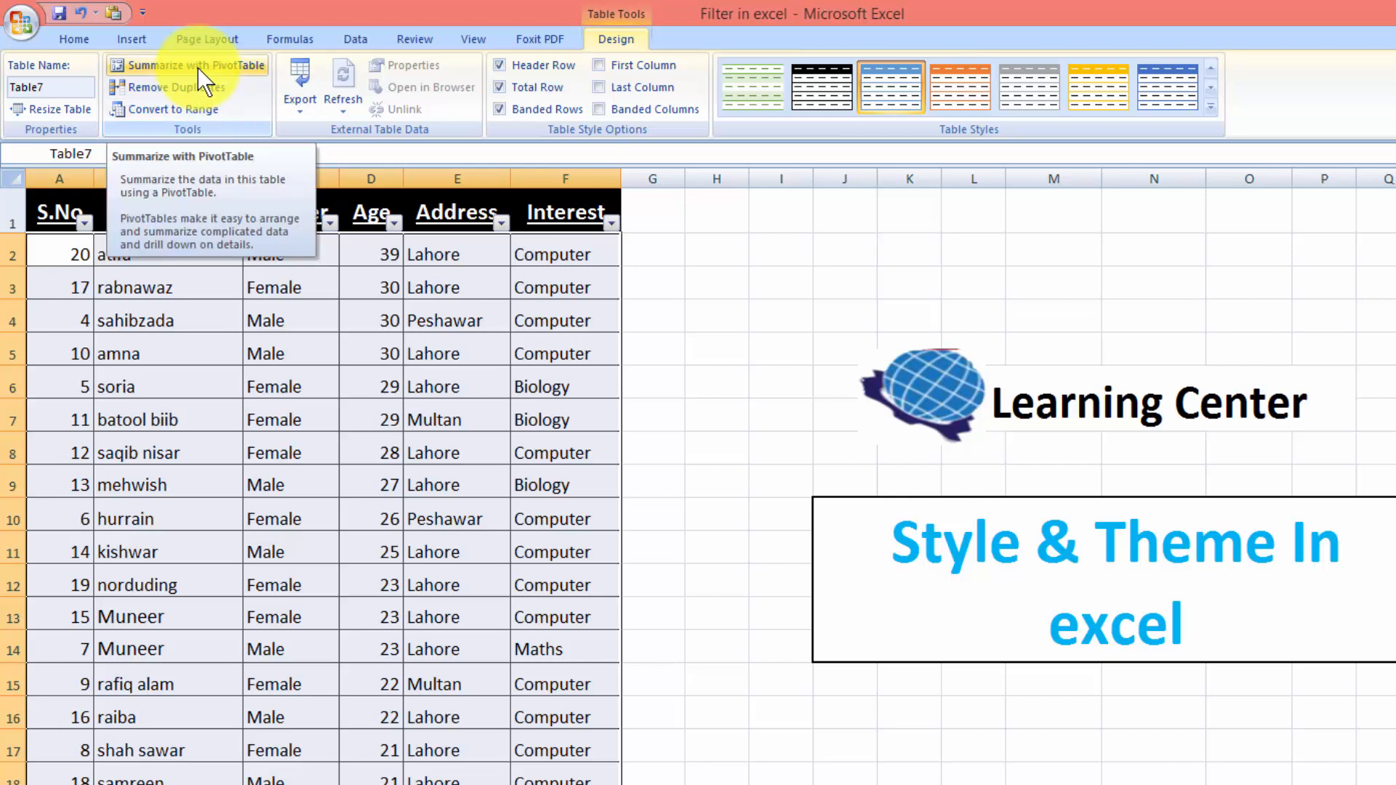
# Run Resize Table on the student list and accept the data range $A$1:$F$22.
pyautogui.click(80, 111)
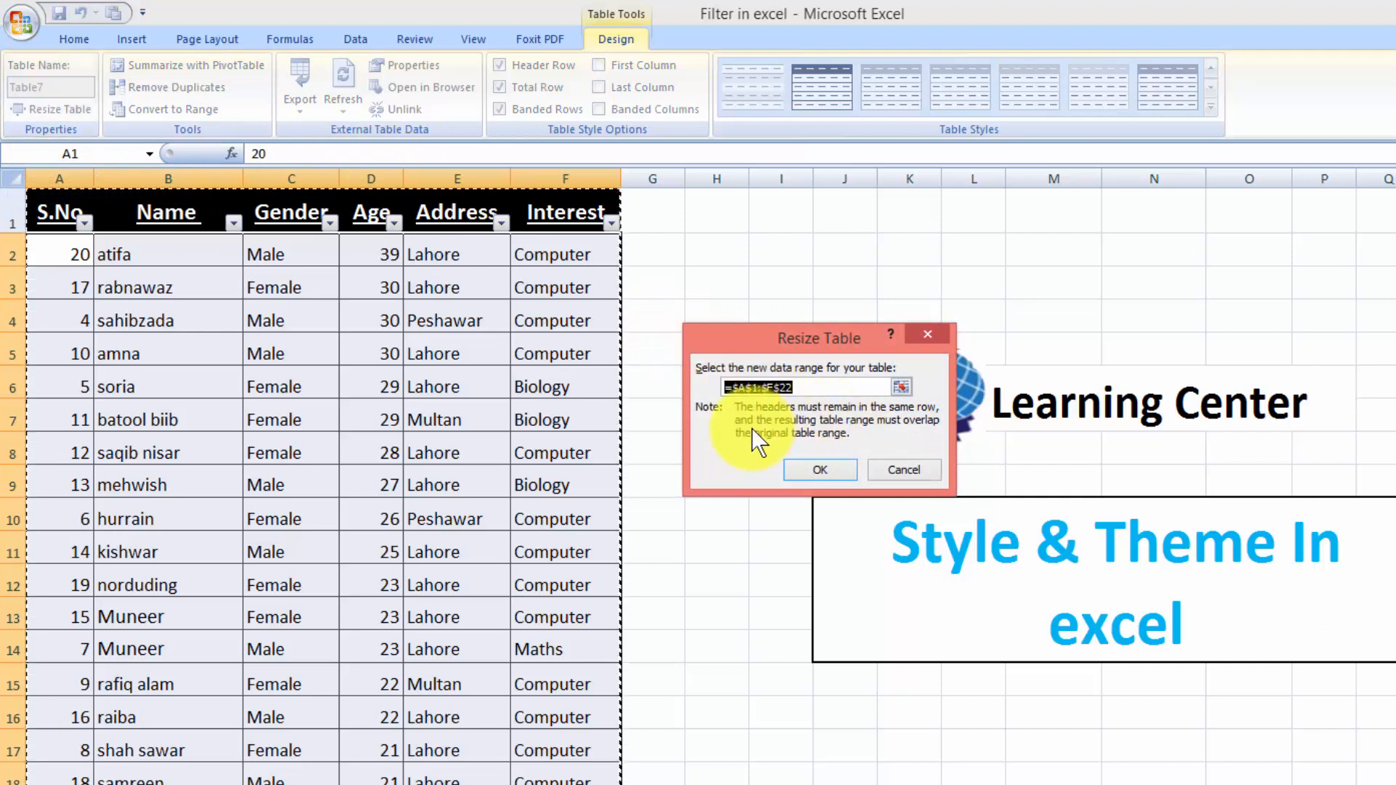
pyautogui.click(901, 387)
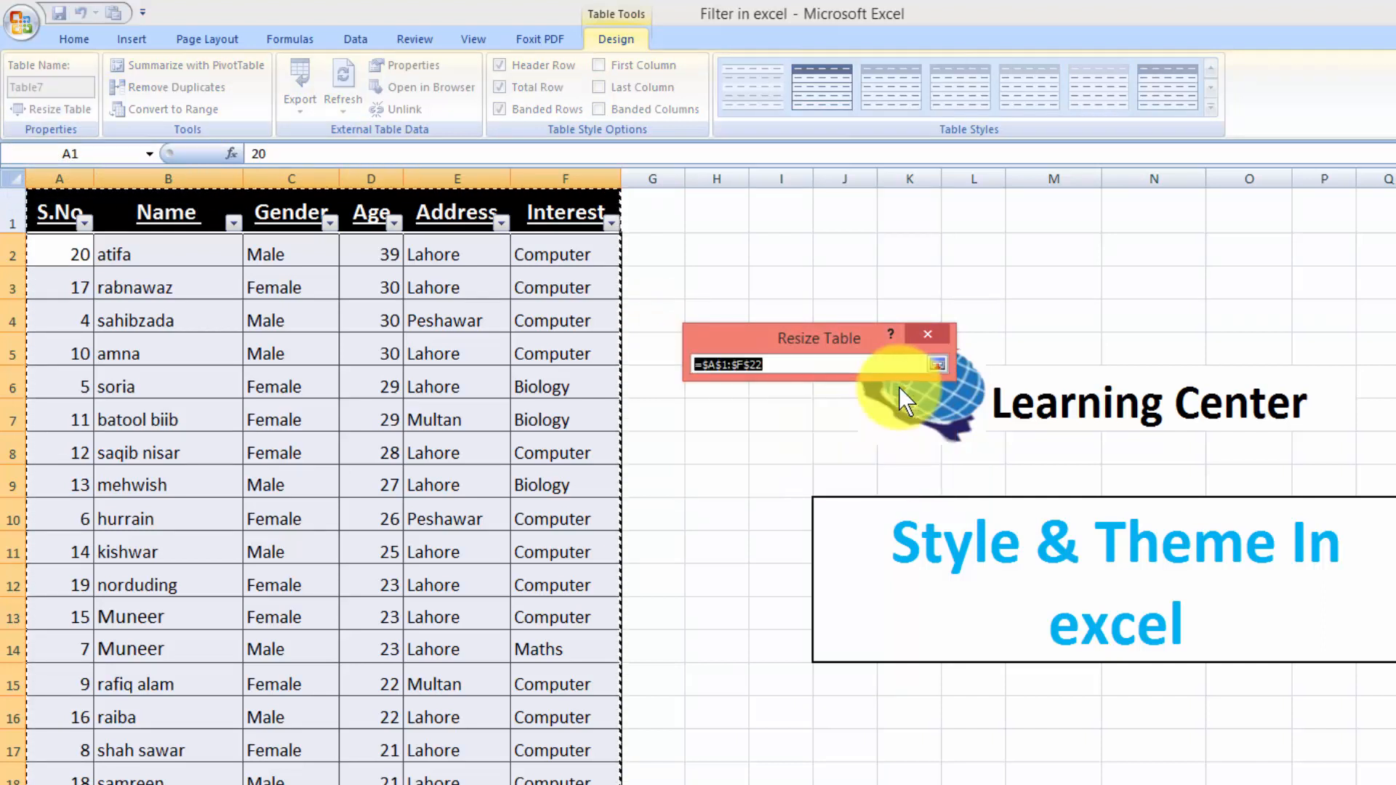
pyautogui.click(937, 364)
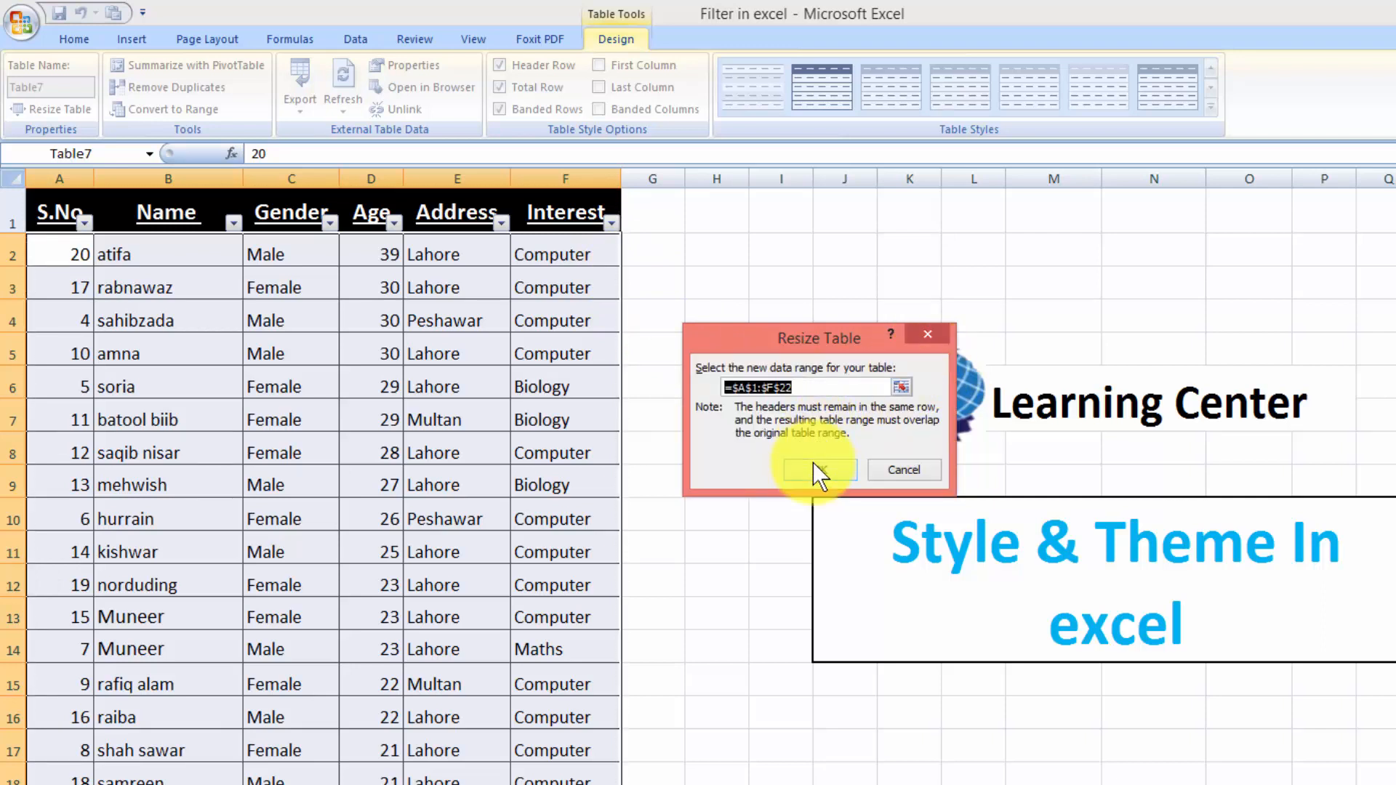
pyautogui.click(816, 472)
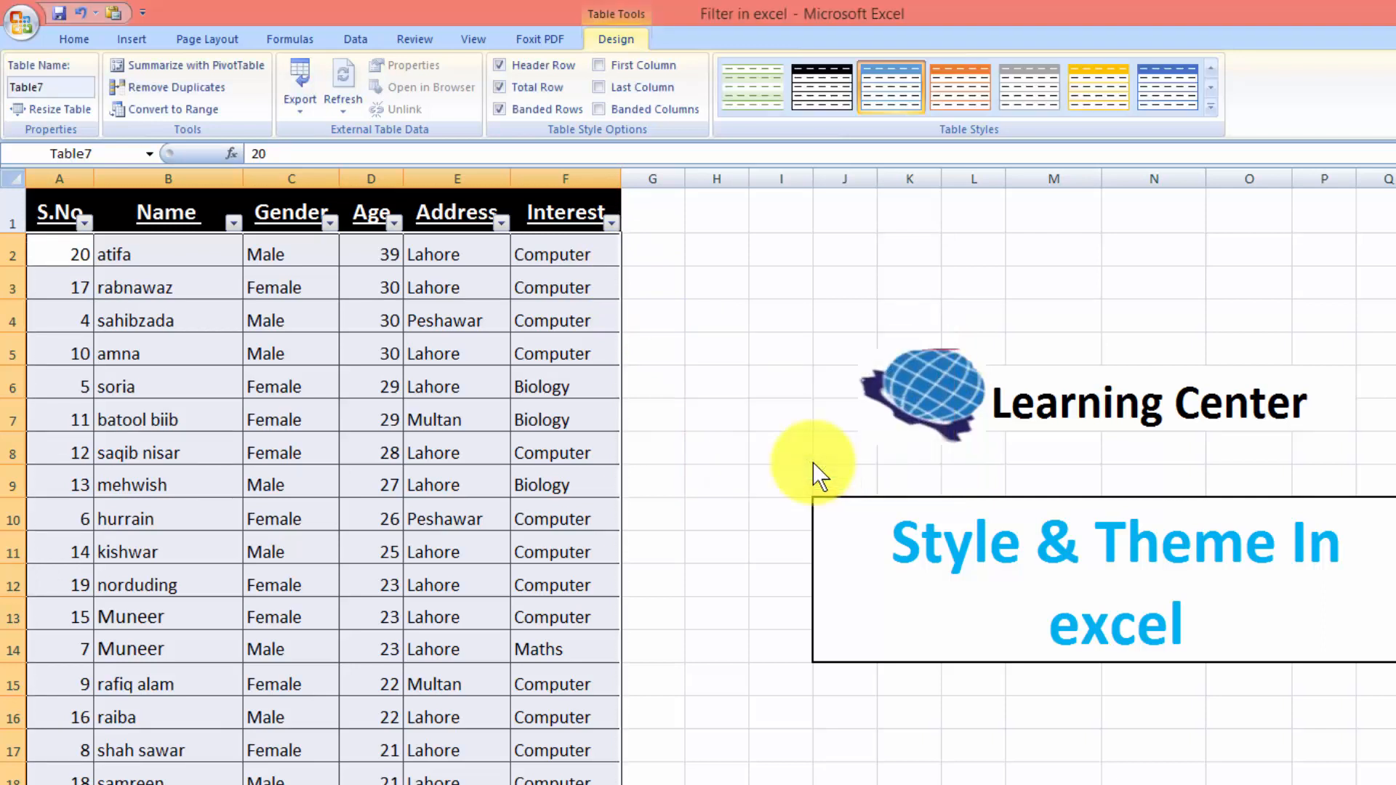